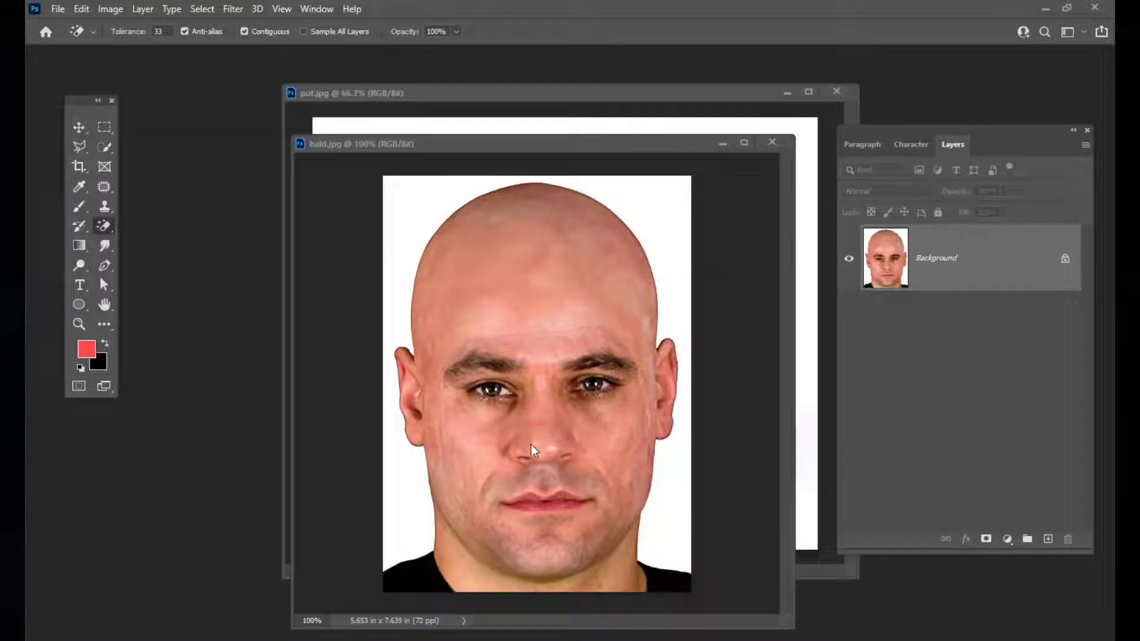
# Step: Erase the white background around the head in bald.jpg with the Magic Eraser at tolerance 33, and enlarge its document window
pyautogui.moveTo(527, 140); pyautogui.dragTo(507, 87)
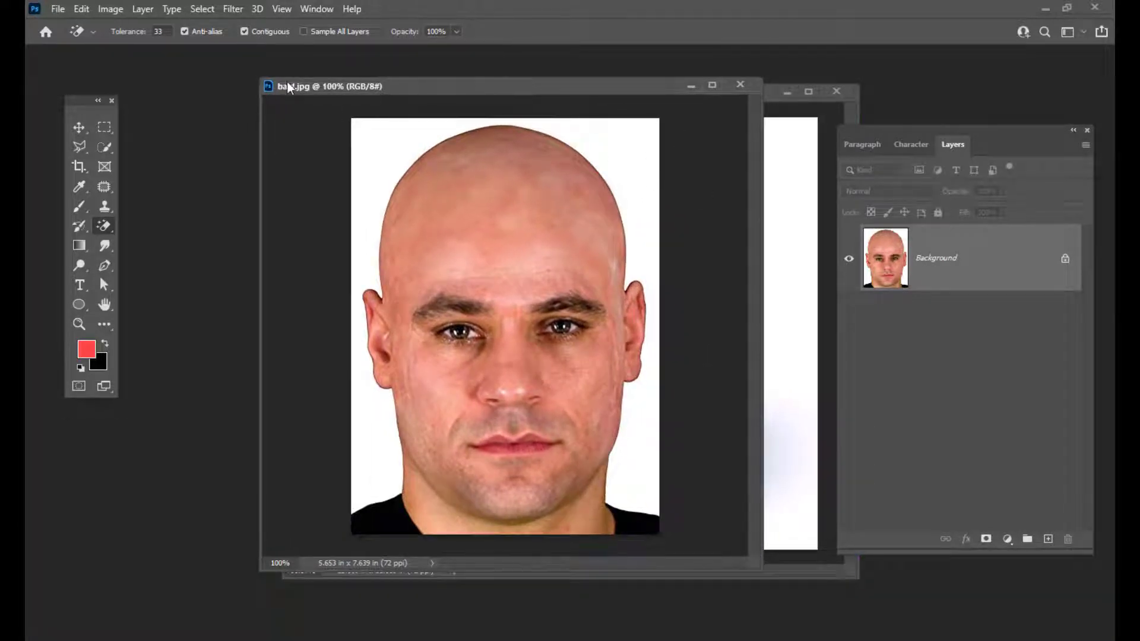
pyautogui.moveTo(366, 87); pyautogui.dragTo(374, 91)
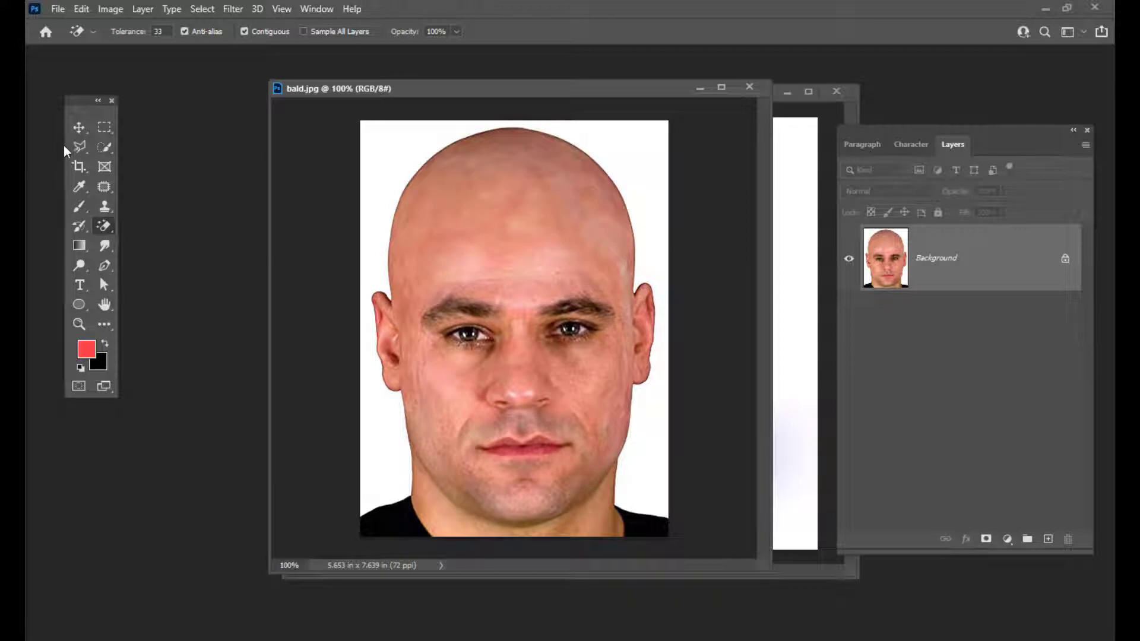
pyautogui.rightClick(109, 227)
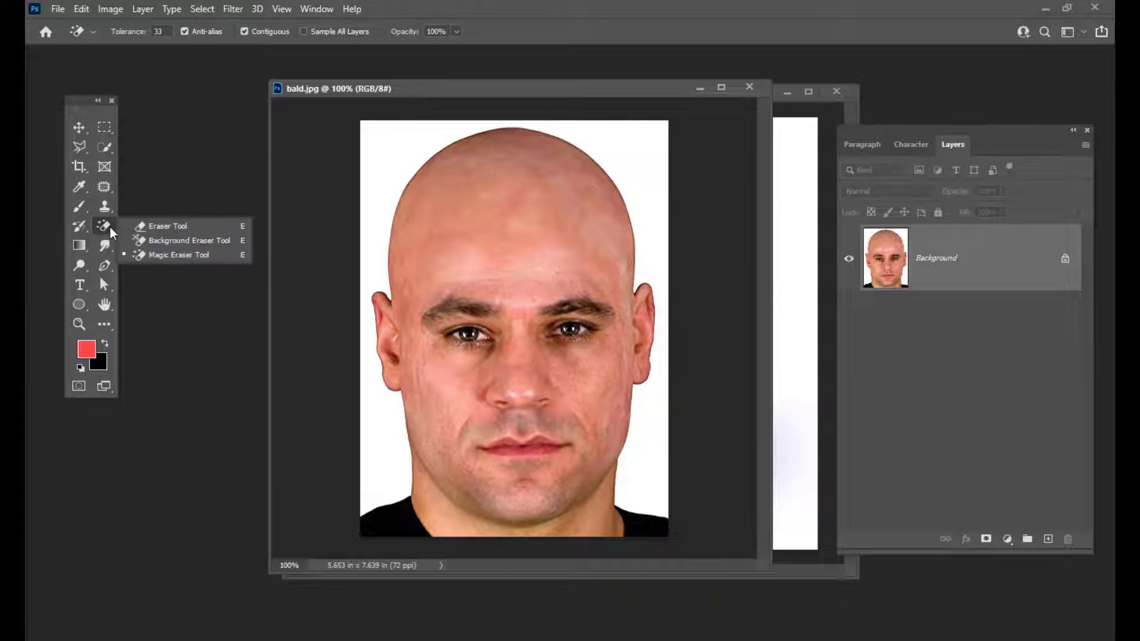
pyautogui.click(155, 254)
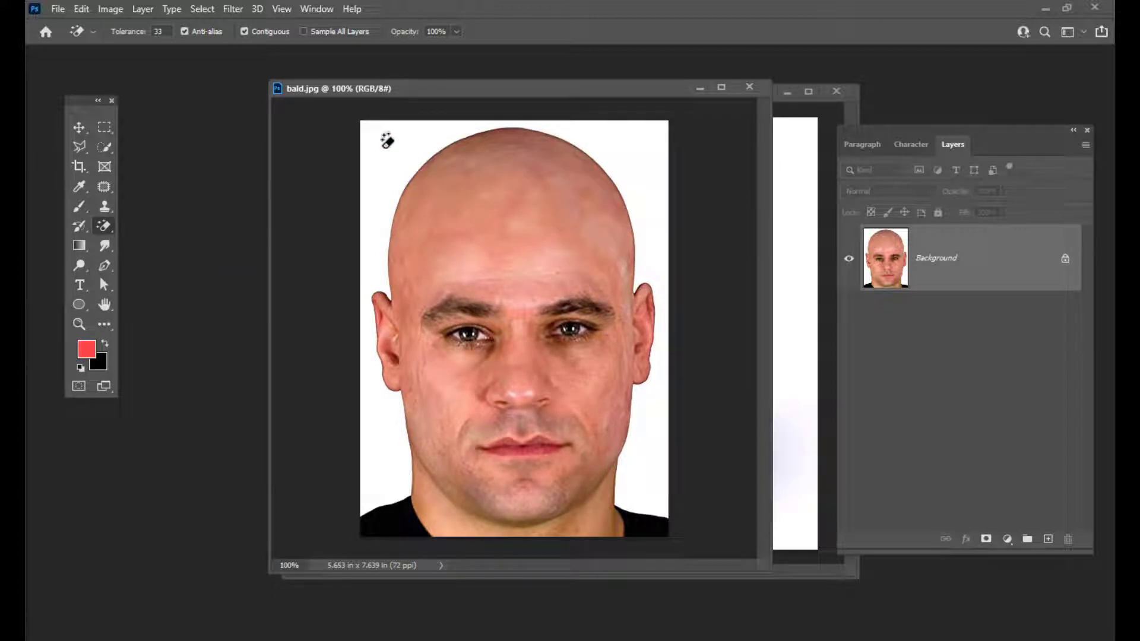
pyautogui.click(383, 149)
pyautogui.moveTo(469, 95); pyautogui.dragTo(459, 119)
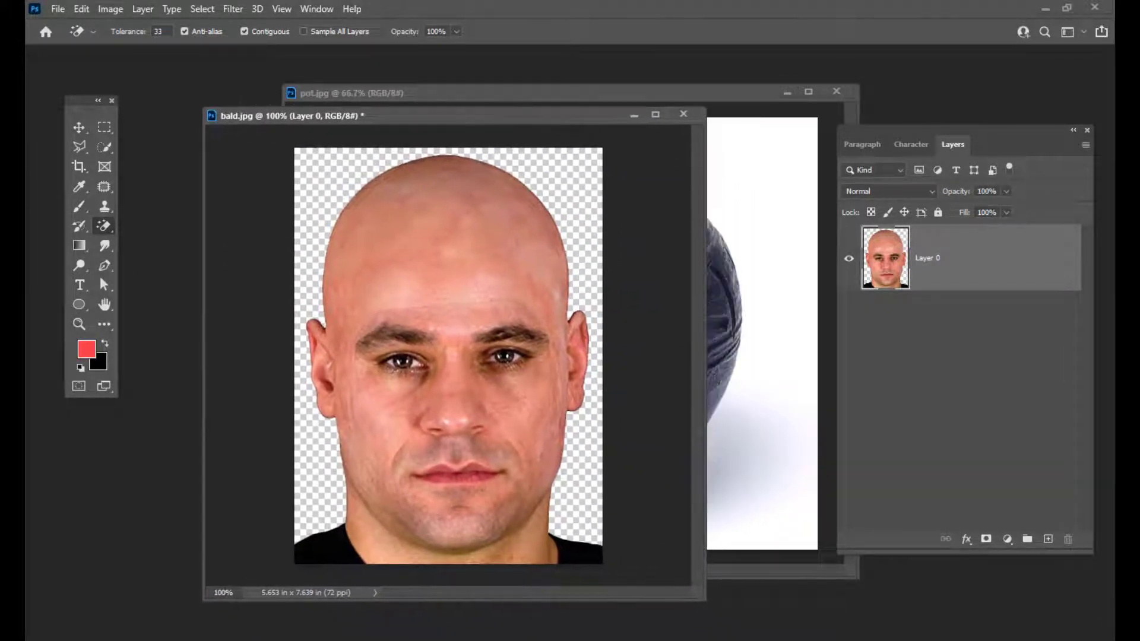
pyautogui.moveTo(697, 591); pyautogui.dragTo(818, 640)
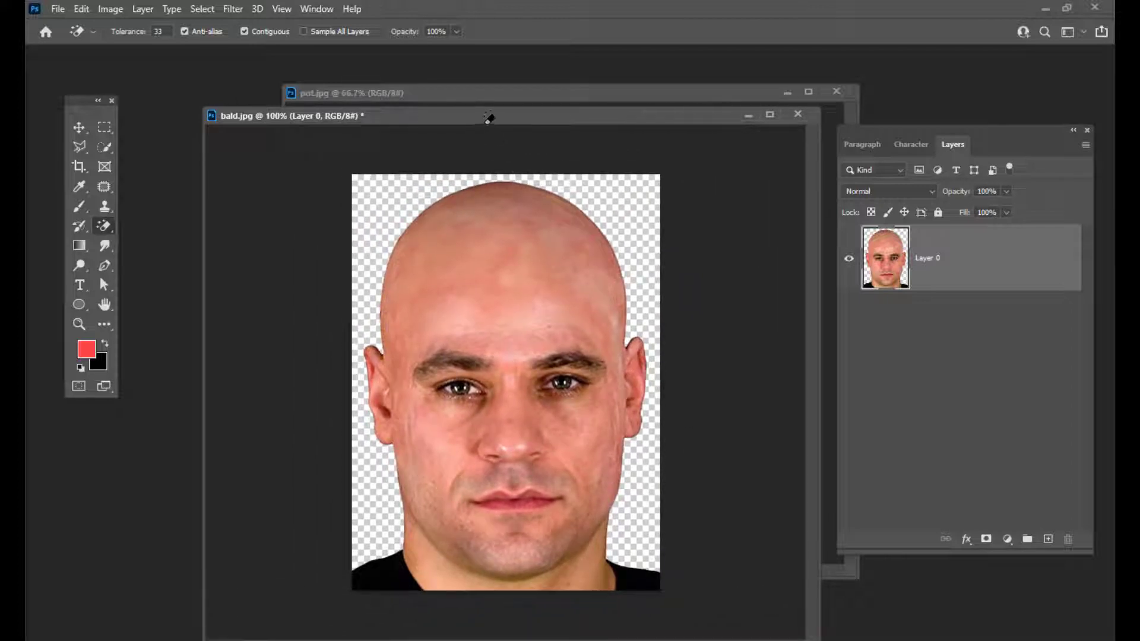
# Step: In pot.jpg, outline the pot's broken opening and its orange interior with a freehand Lasso selection
pyautogui.moveTo(435, 89)
pyautogui.mouseDown()
pyautogui.moveTo(450, 93)
pyautogui.moveTo(412, 90)
pyautogui.mouseUp()
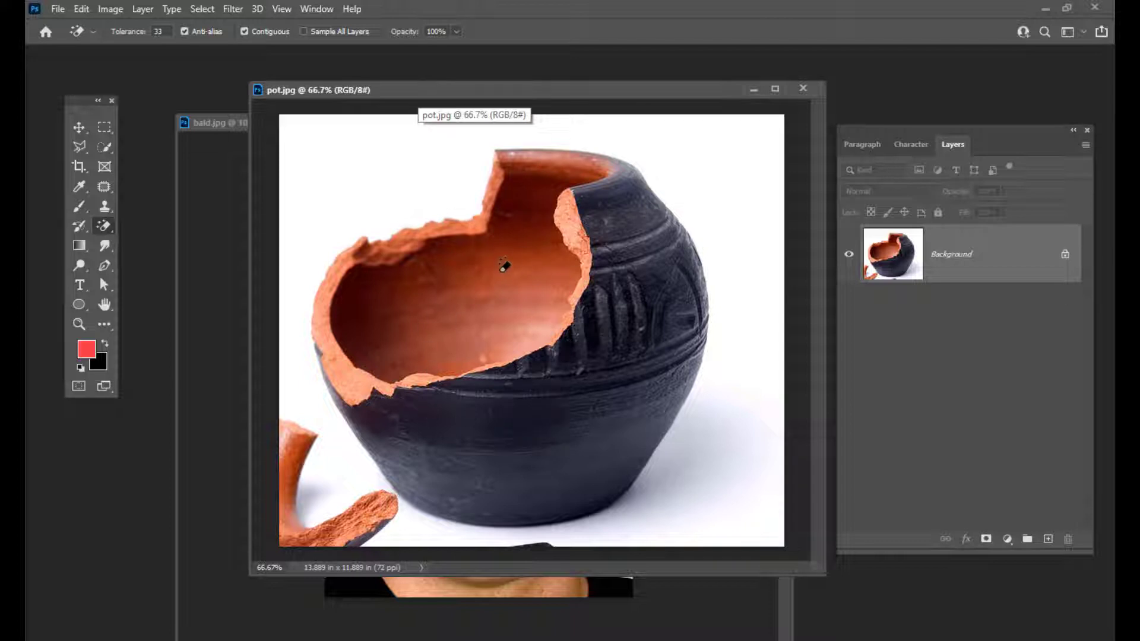
pyautogui.moveTo(369, 92); pyautogui.dragTo(378, 91)
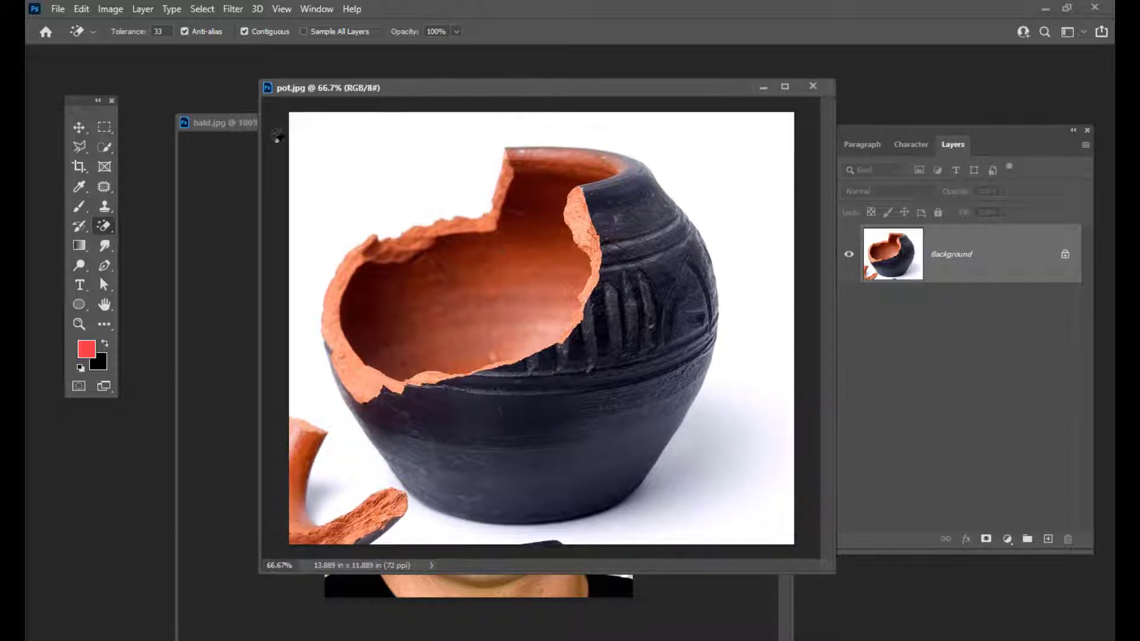
pyautogui.click(80, 146)
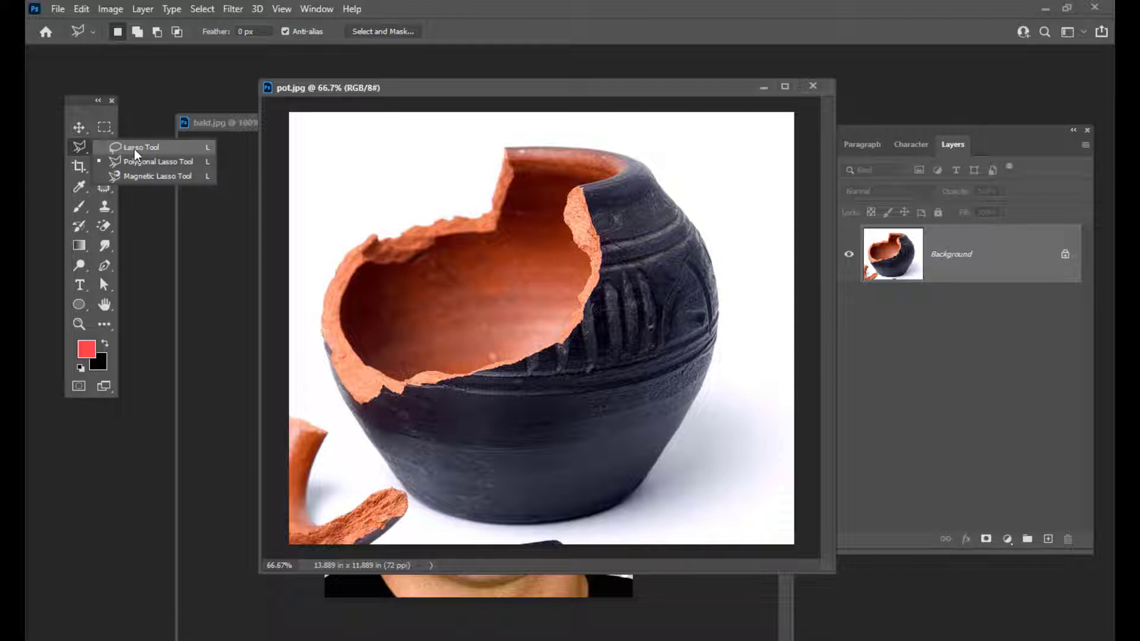
pyautogui.click(135, 149)
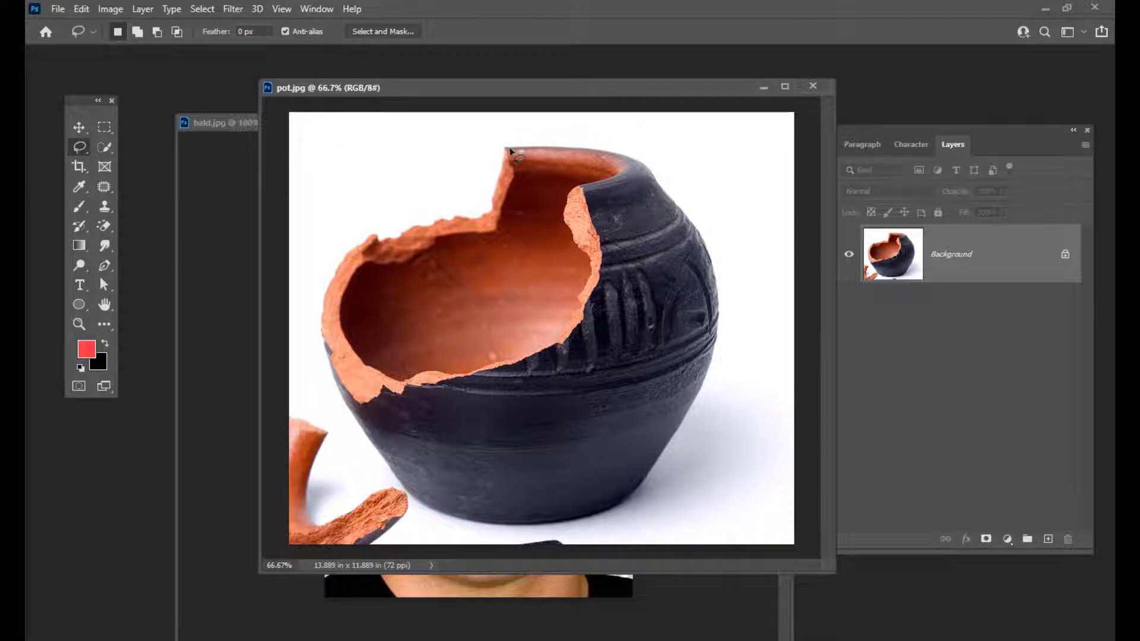
pyautogui.moveTo(517, 153); pyautogui.dragTo(627, 161)
pyautogui.moveTo(592, 196); pyautogui.dragTo(582, 189)
pyautogui.moveTo(602, 233)
pyautogui.mouseDown()
pyautogui.moveTo(601, 297)
pyautogui.moveTo(576, 349)
pyautogui.moveTo(525, 364)
pyautogui.mouseUp()
pyautogui.moveTo(438, 386)
pyautogui.mouseDown()
pyautogui.moveTo(365, 379)
pyautogui.moveTo(335, 333)
pyautogui.moveTo(334, 293)
pyautogui.moveTo(362, 259)
pyautogui.moveTo(492, 224)
pyautogui.moveTo(514, 152)
pyautogui.mouseUp()
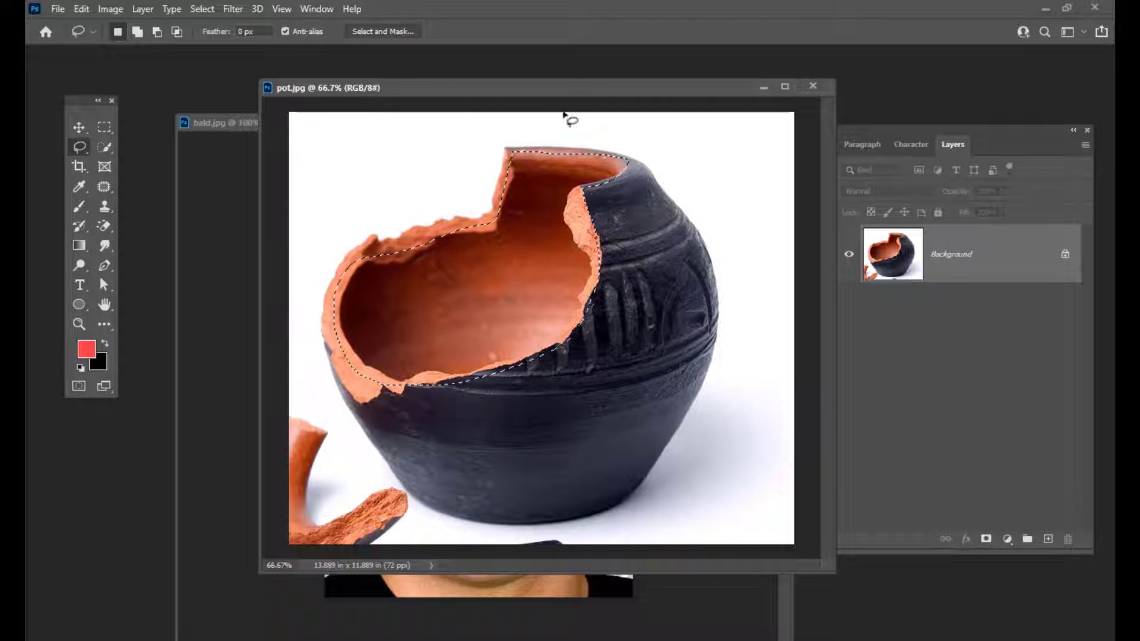
# Step: Move the selected pot interior into bald.jpg and scale it down over the forehead's upper right
pyautogui.moveTo(501, 89); pyautogui.dragTo(696, 76)
pyautogui.click(79, 127)
pyautogui.moveTo(710, 255); pyautogui.dragTo(546, 347)
pyautogui.hotkey('ctrl', 't')
pyautogui.moveTo(656, 188); pyautogui.dragTo(599, 209)
pyautogui.press('Return')
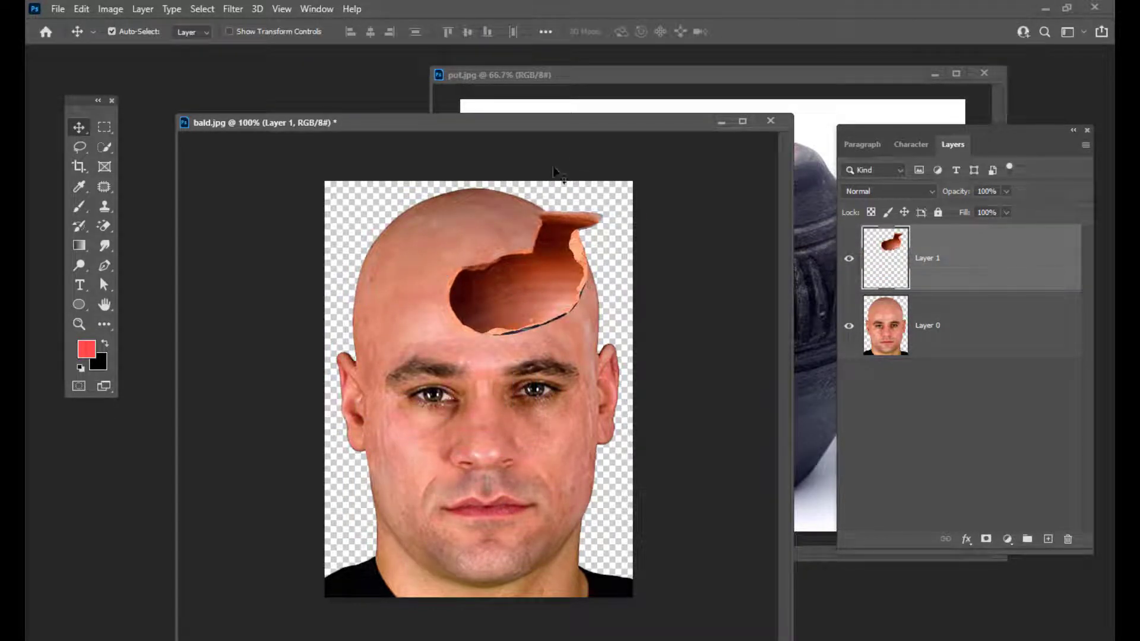
# Step: Extend the bald.jpg canvas on all four sides with the Crop tool to about 17.3 by 12.9 in around the head
pyautogui.moveTo(562, 121); pyautogui.dragTo(534, 103)
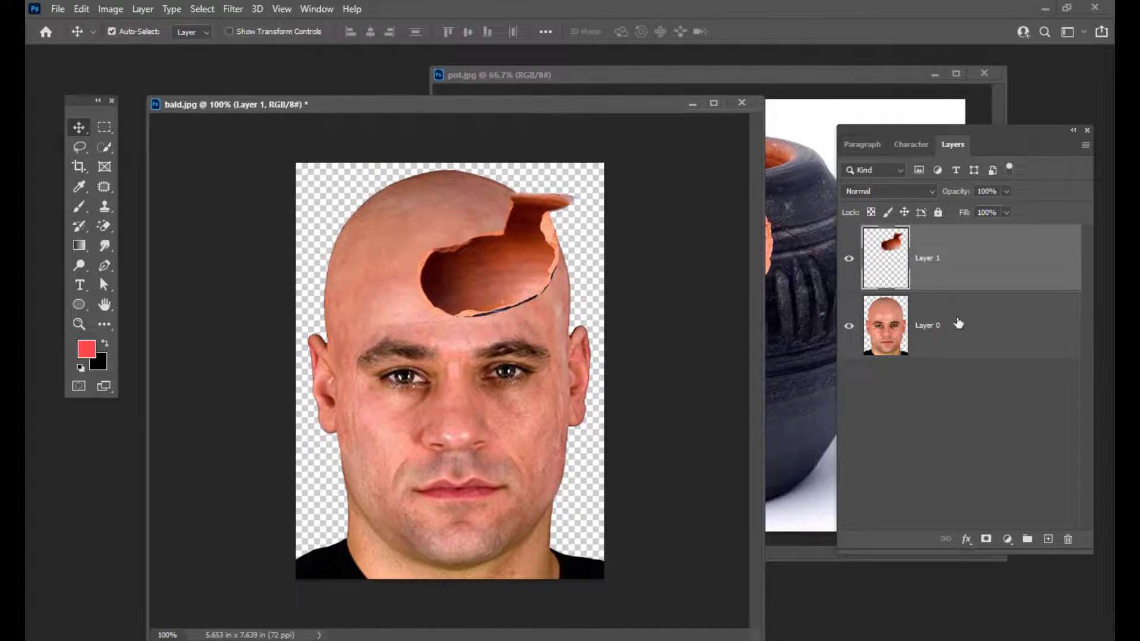
pyautogui.hotkey('ctrl', '-')
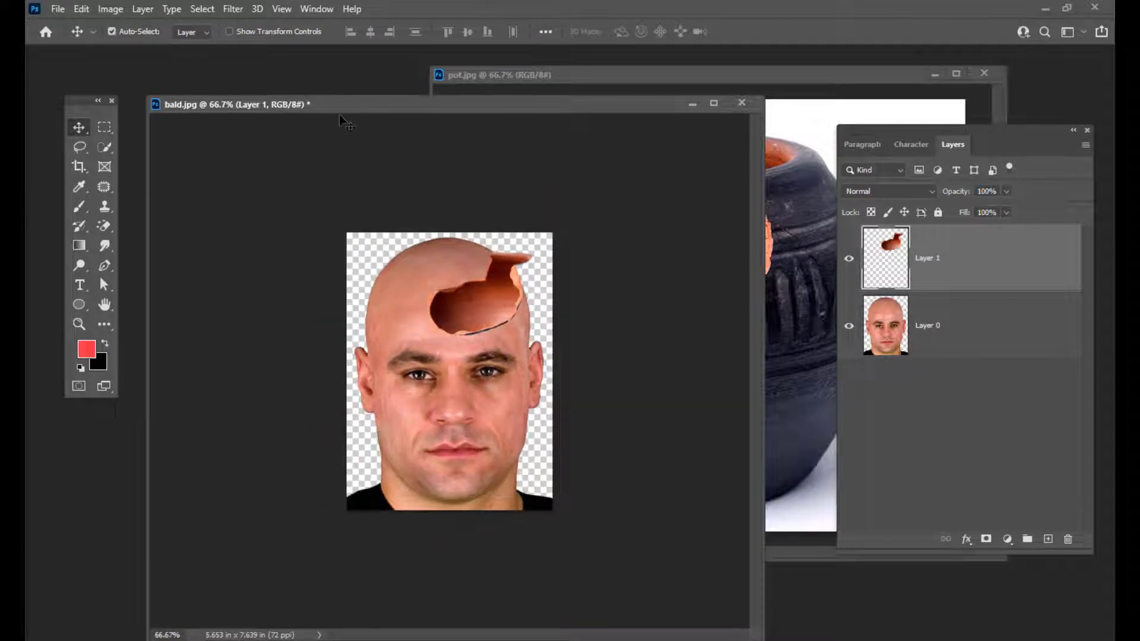
pyautogui.moveTo(392, 110); pyautogui.dragTo(355, 54)
pyautogui.moveTo(721, 585); pyautogui.dragTo(824, 639)
pyautogui.press('c')
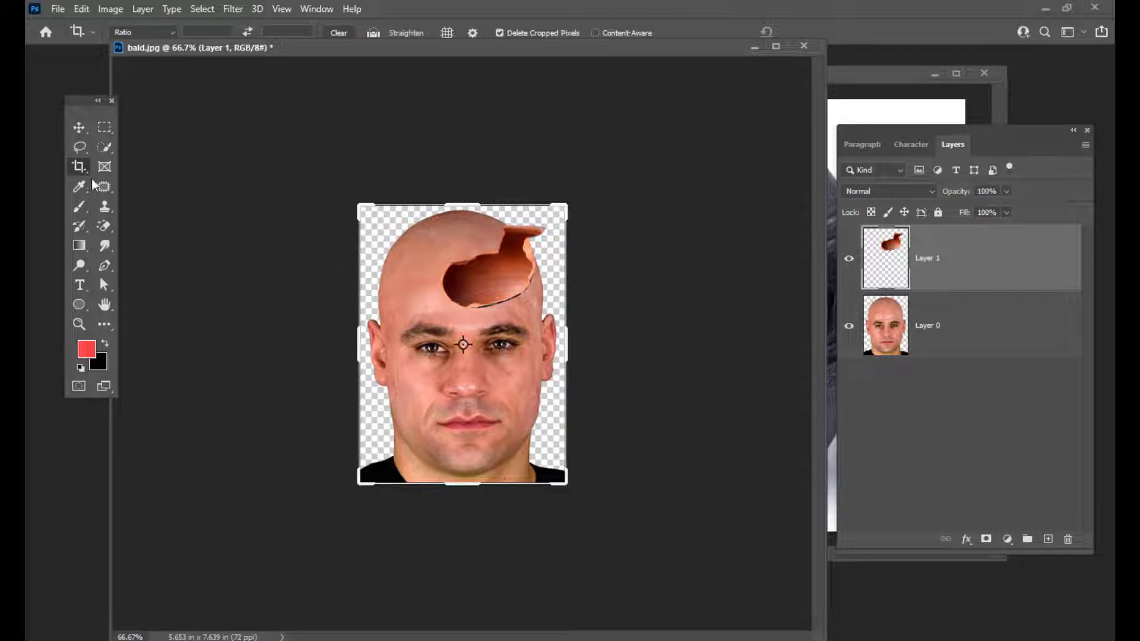
pyautogui.moveTo(565, 351); pyautogui.dragTo(664, 354)
pyautogui.moveTo(259, 339); pyautogui.dragTo(180, 341)
pyautogui.moveTo(464, 205); pyautogui.dragTo(465, 158)
pyautogui.moveTo(473, 541); pyautogui.dragTo(476, 584)
pyautogui.moveTo(743, 351); pyautogui.dragTo(773, 350)
pyautogui.moveTo(164, 335); pyautogui.dragTo(148, 334)
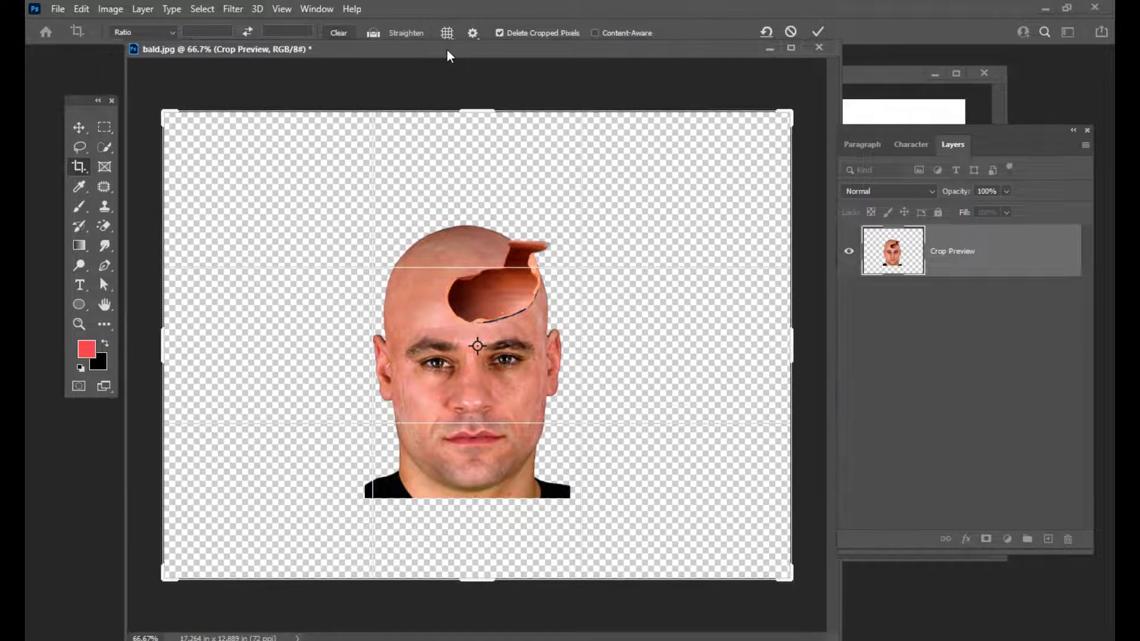
pyautogui.press('Return')
# Step: Save the document to the Desktop as a layered Photoshop file named photomanipulationexample
pyautogui.moveTo(450, 52); pyautogui.dragTo(475, 102)
pyautogui.click(57, 8)
pyautogui.click(102, 190)
pyautogui.click(81, 117)
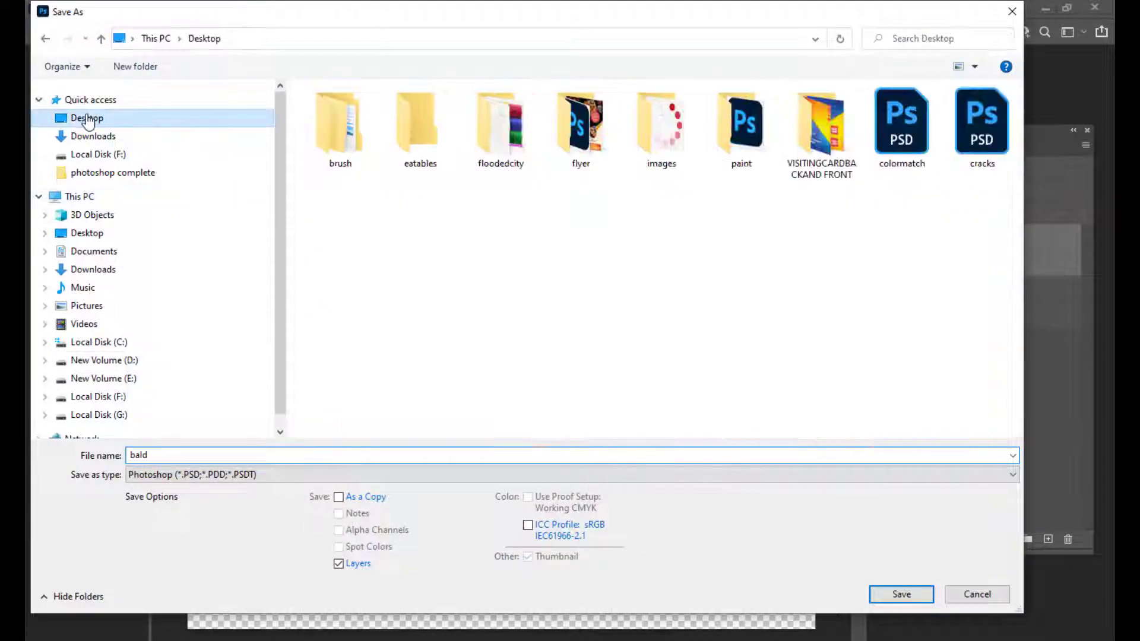
pyautogui.press('BackSpace')
pyautogui.write('pl')
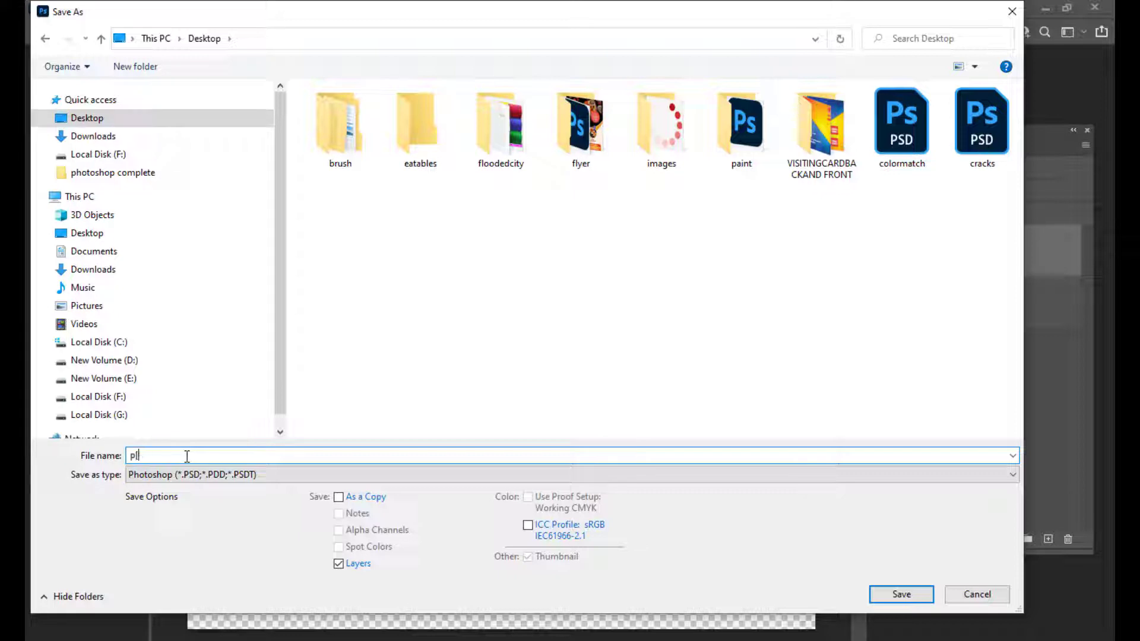
pyautogui.write('hot')
pyautogui.write('omanipulationexample')
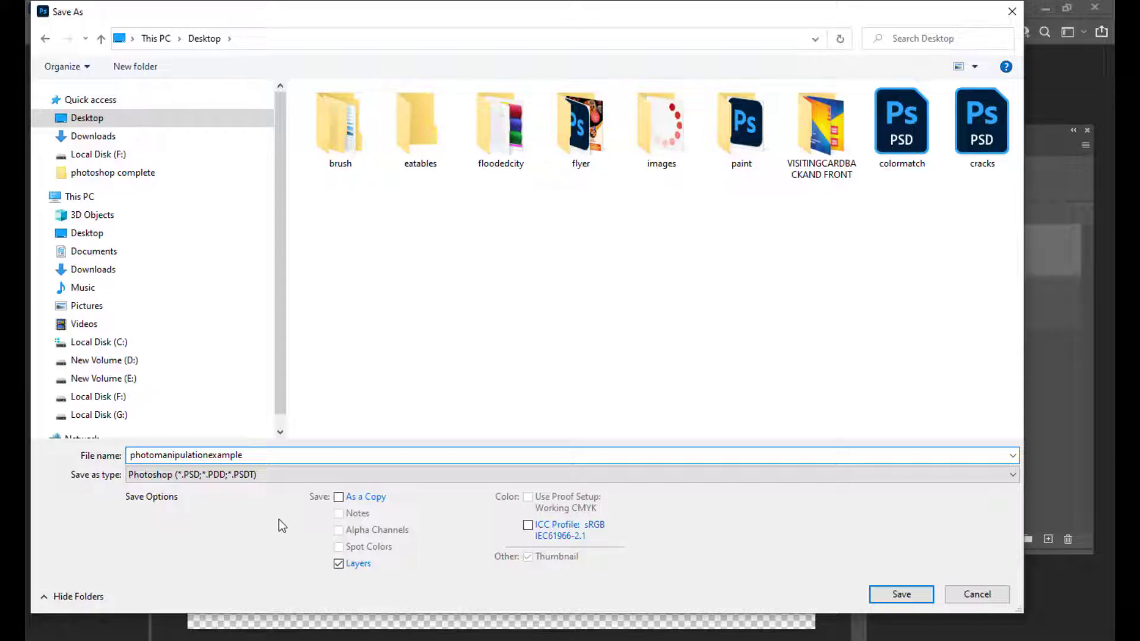
pyautogui.click(913, 594)
pyautogui.click(736, 181)
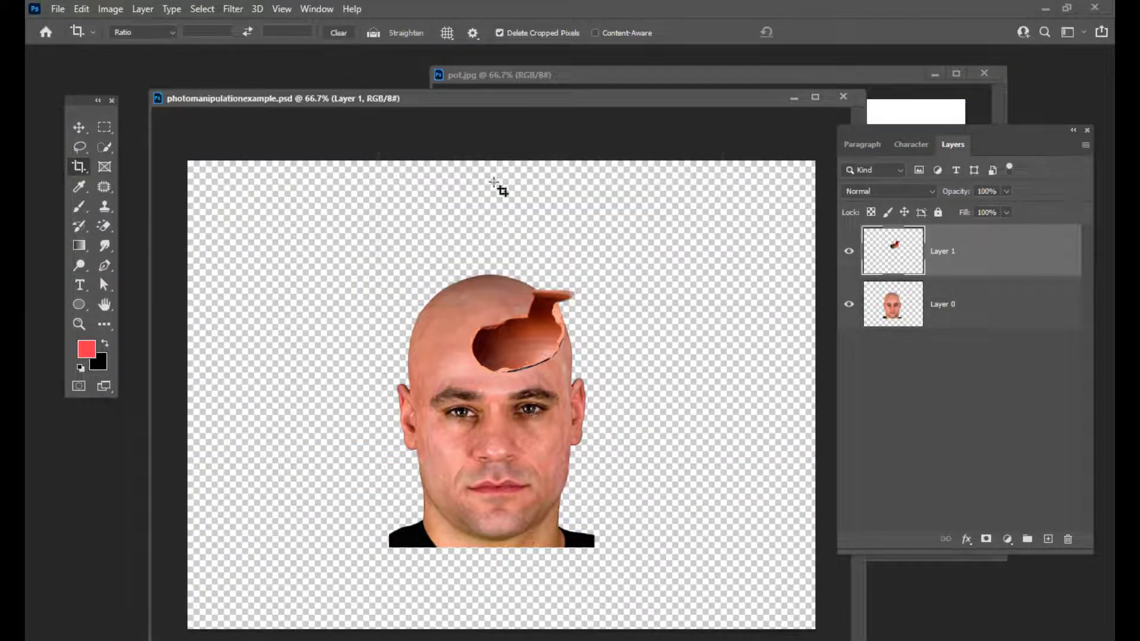
# Step: Flip the pot piece horizontally and move it off the head into the empty area at the upper right
pyautogui.moveTo(354, 98); pyautogui.dragTo(362, 102)
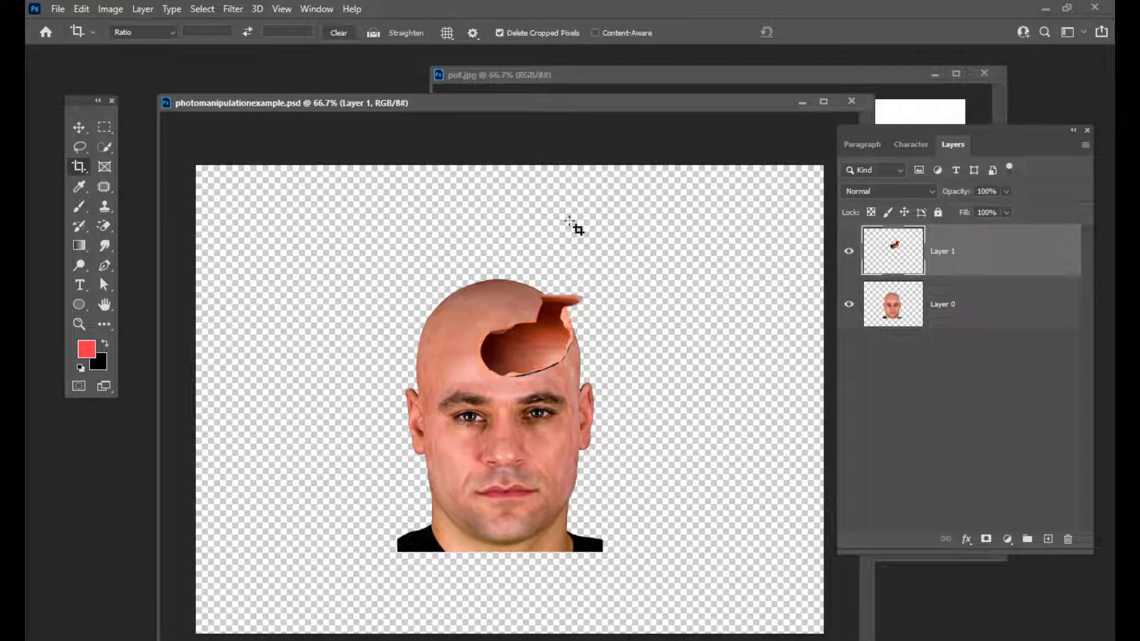
pyautogui.moveTo(522, 99)
pyautogui.mouseDown()
pyautogui.moveTo(519, 86)
pyautogui.moveTo(514, 105)
pyautogui.mouseUp()
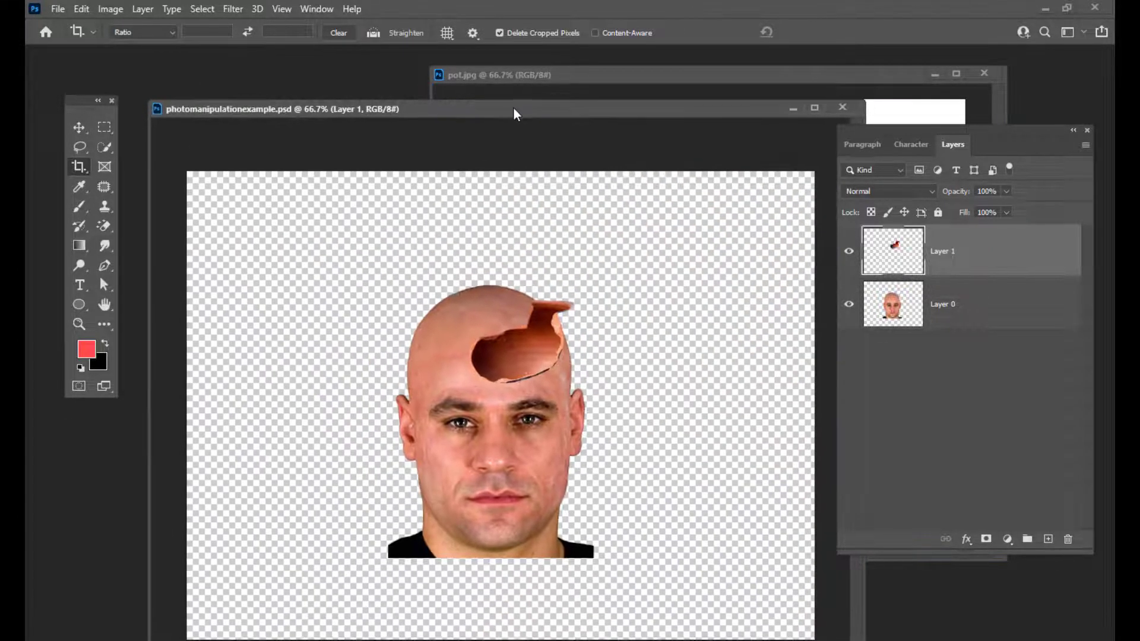
pyautogui.hotkey('ctrl', '1')
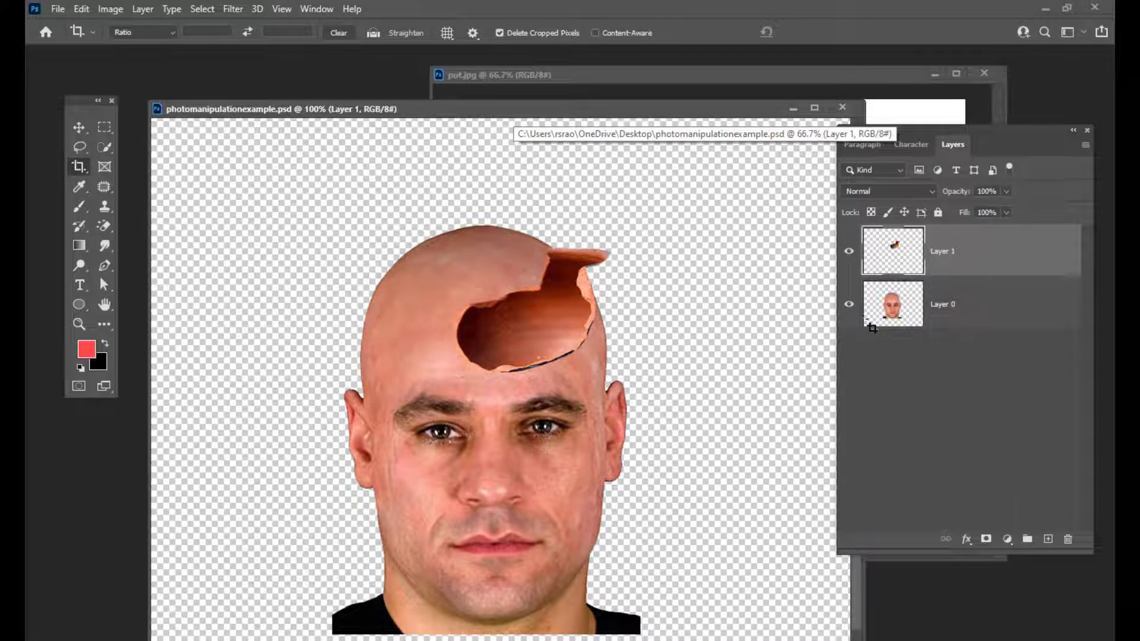
pyautogui.moveTo(582, 108); pyautogui.dragTo(580, 64)
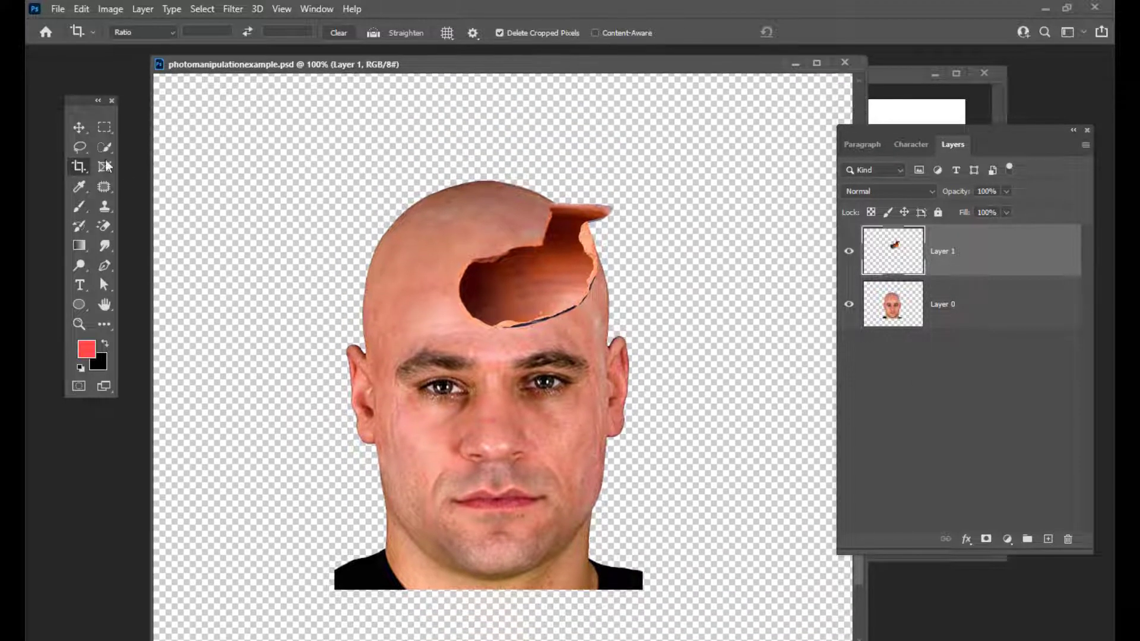
pyautogui.click(79, 127)
pyautogui.moveTo(573, 257); pyautogui.dragTo(620, 241)
pyautogui.hotkey('ctrl', 't')
pyautogui.rightClick(615, 223)
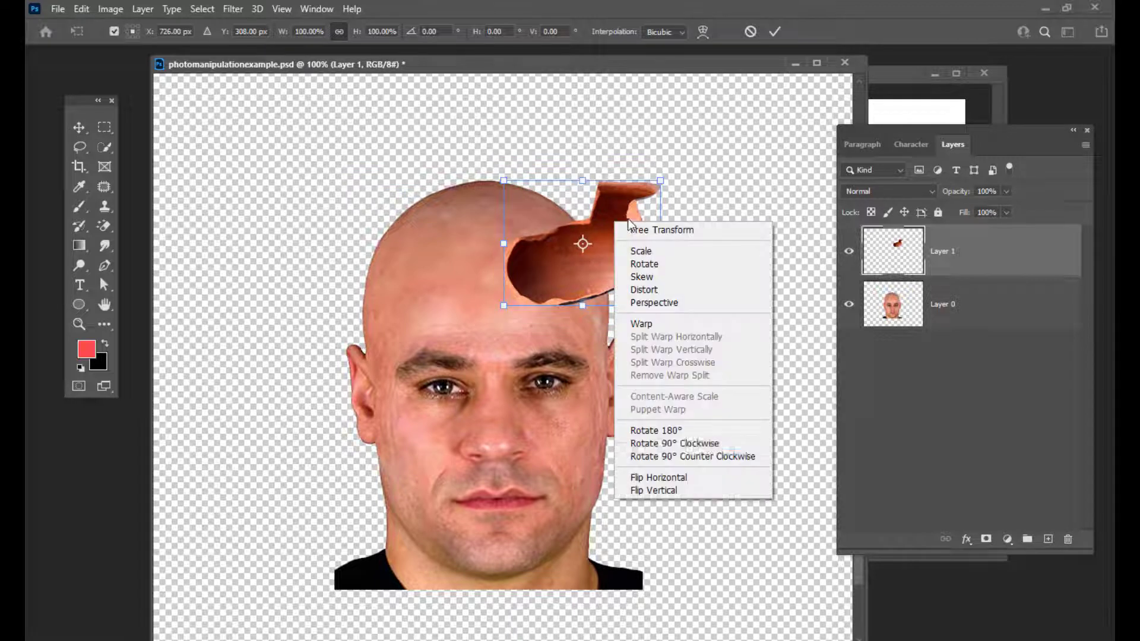
pyautogui.click(696, 478)
pyautogui.moveTo(627, 251); pyautogui.dragTo(731, 196)
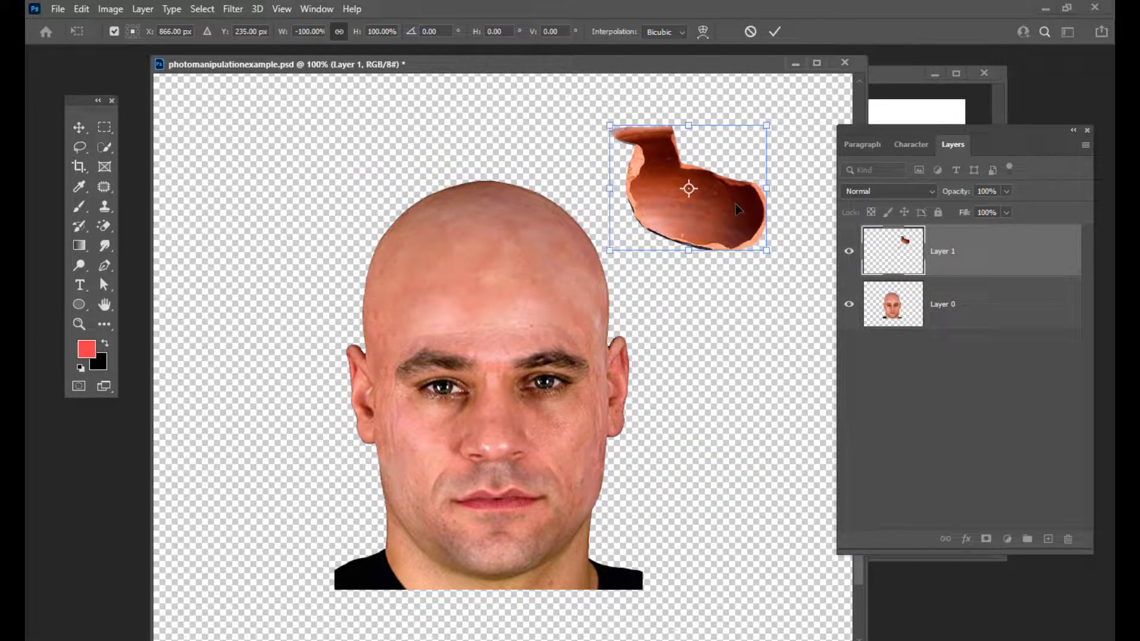
pyautogui.press('Return')
pyautogui.moveTo(713, 203); pyautogui.dragTo(734, 171)
# Step: Lasso the top of the head on Layer 0 along a slanted line, cut it and paste it in place as a new layer
pyautogui.click(977, 306)
pyautogui.moveTo(871, 126); pyautogui.dragTo(829, 127)
pyautogui.click(80, 147)
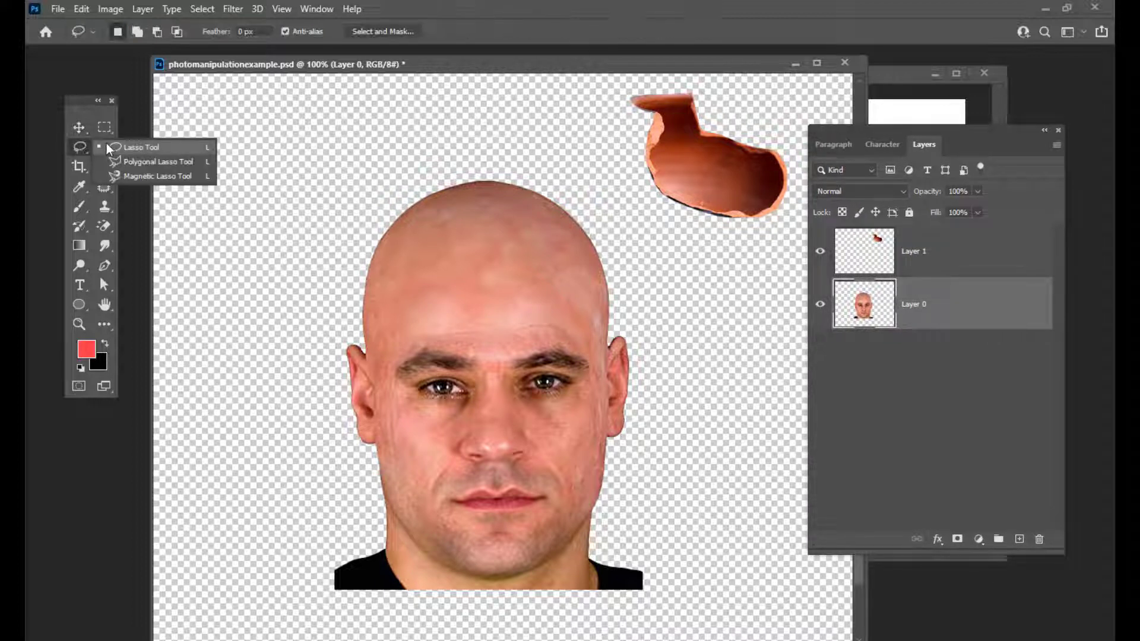
pyautogui.click(119, 146)
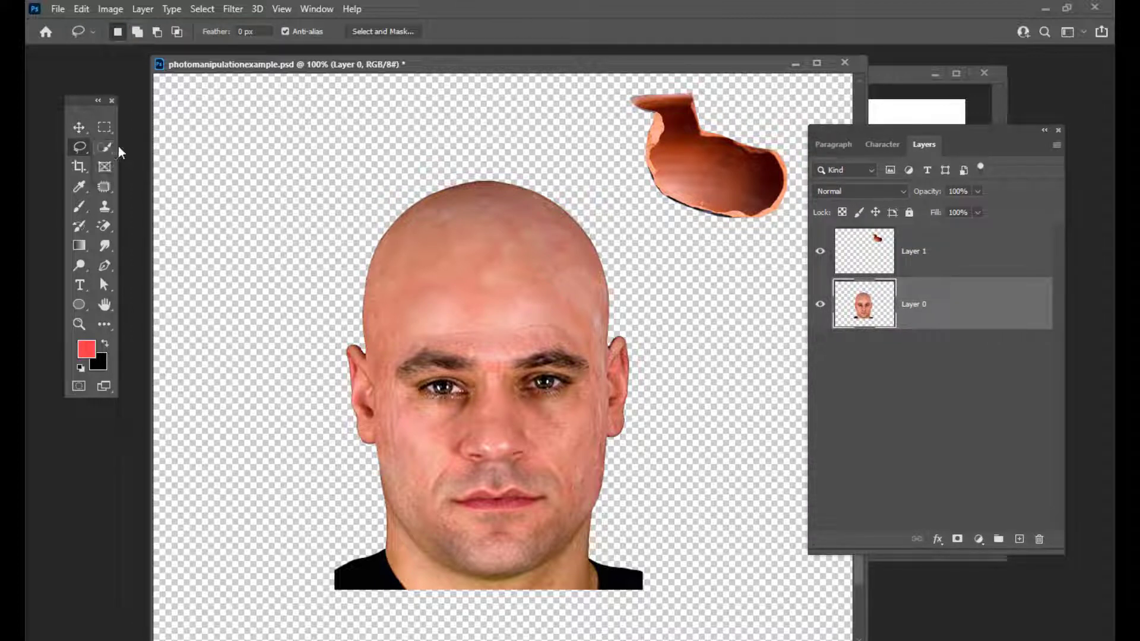
pyautogui.moveTo(340, 295)
pyautogui.mouseDown()
pyautogui.moveTo(397, 304)
pyautogui.moveTo(549, 238)
pyautogui.moveTo(579, 212)
pyautogui.moveTo(587, 179)
pyautogui.moveTo(572, 132)
pyautogui.moveTo(541, 117)
pyautogui.moveTo(444, 121)
pyautogui.moveTo(309, 179)
pyautogui.moveTo(299, 254)
pyautogui.moveTo(346, 300)
pyautogui.mouseUp()
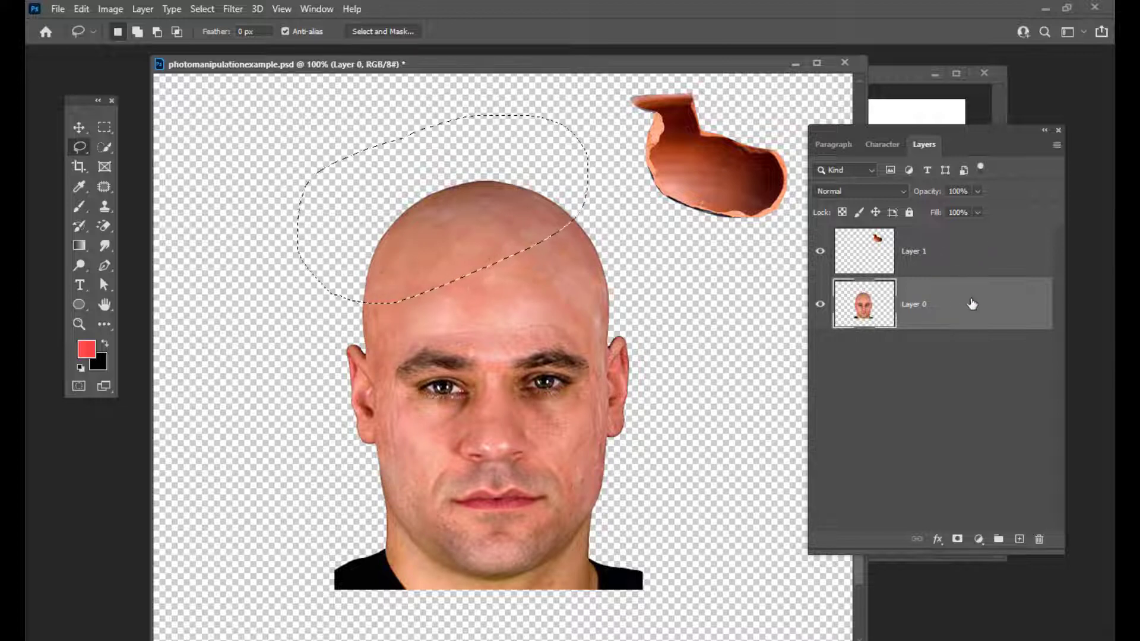
pyautogui.hotkey('ctrl', 'x')
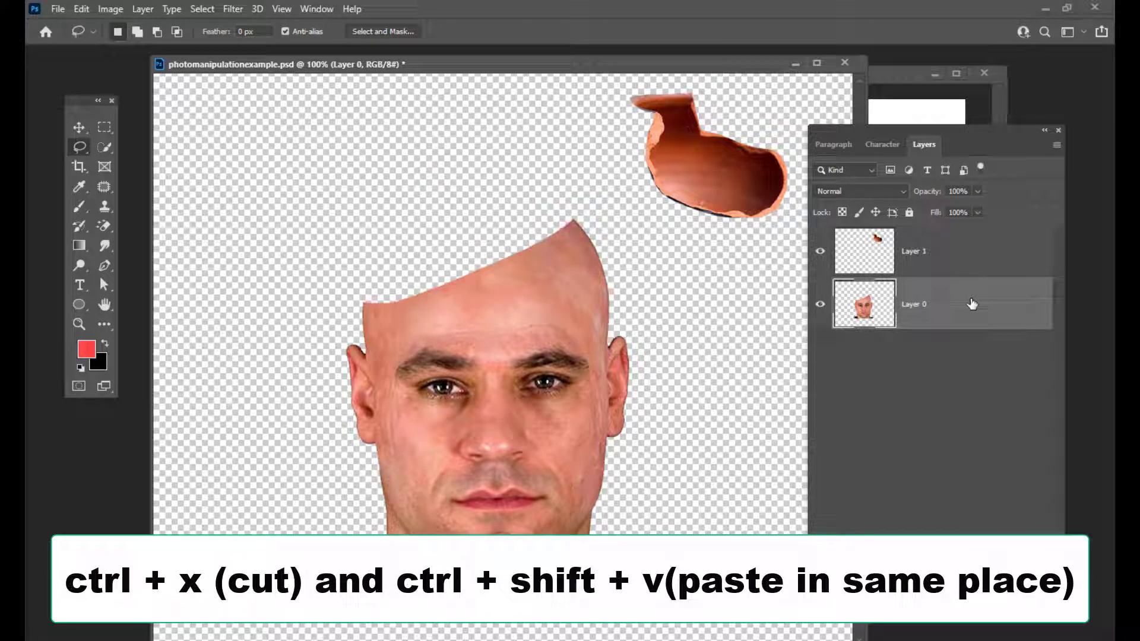
pyautogui.hotkey('ctrl', 'shift', 'v')
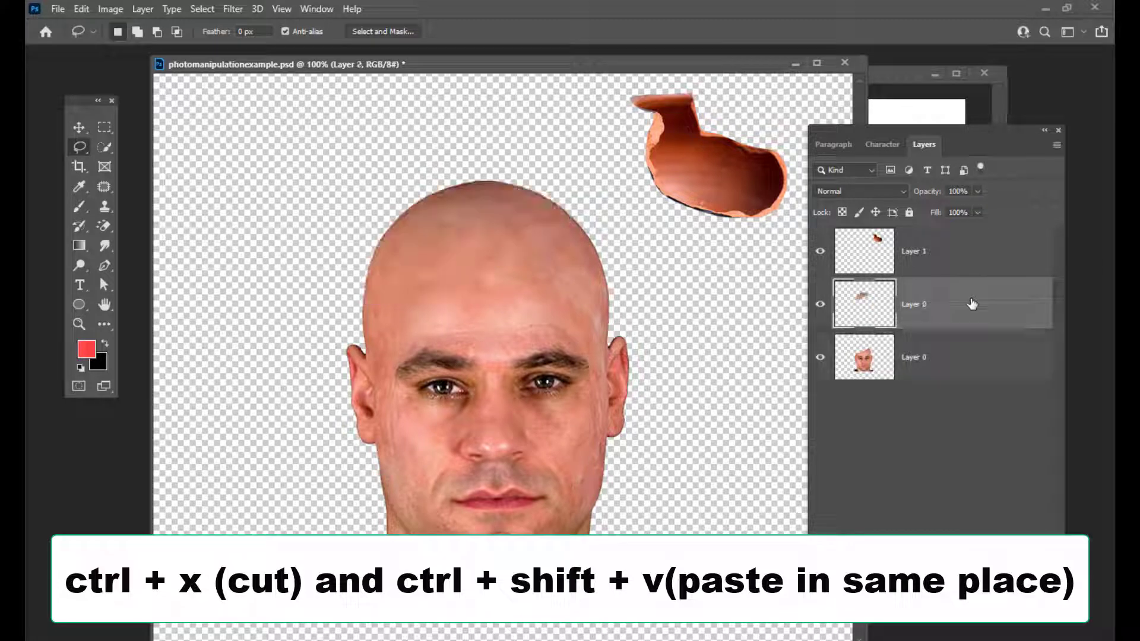
# Step: Move the cut-off skull top up and to the left, away from the rest of the head
pyautogui.click(78, 127)
pyautogui.moveTo(487, 225); pyautogui.dragTo(438, 125)
pyautogui.hotkey('ctrl', '-')
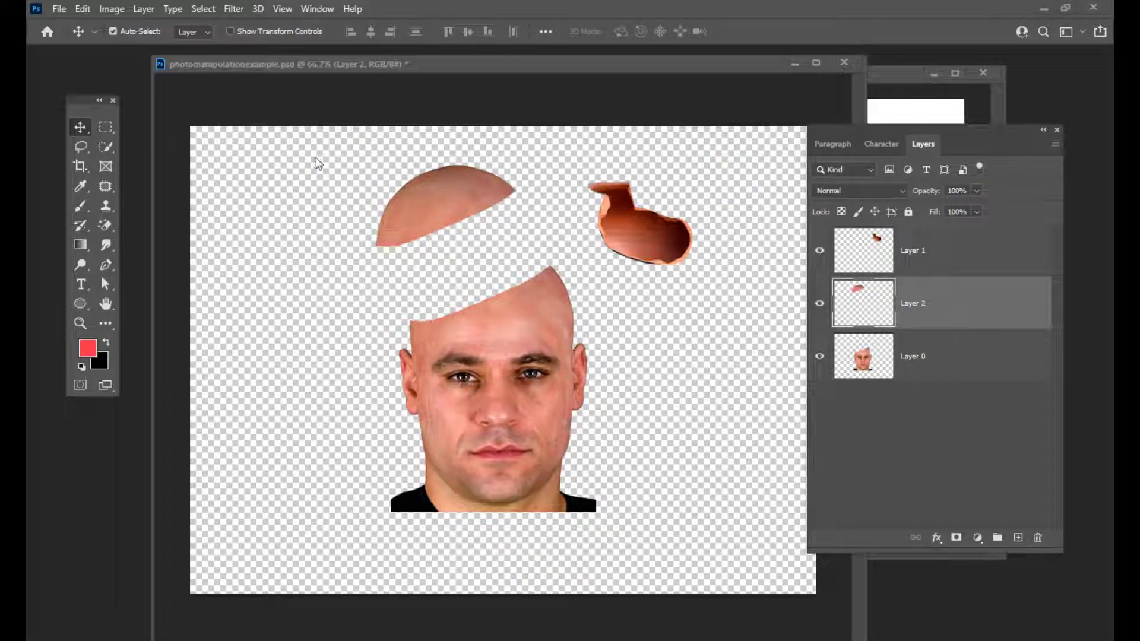
# Step: Select Layer 1 and shift the pot piece slightly left, closer to the separated skull top
pyautogui.click(941, 260)
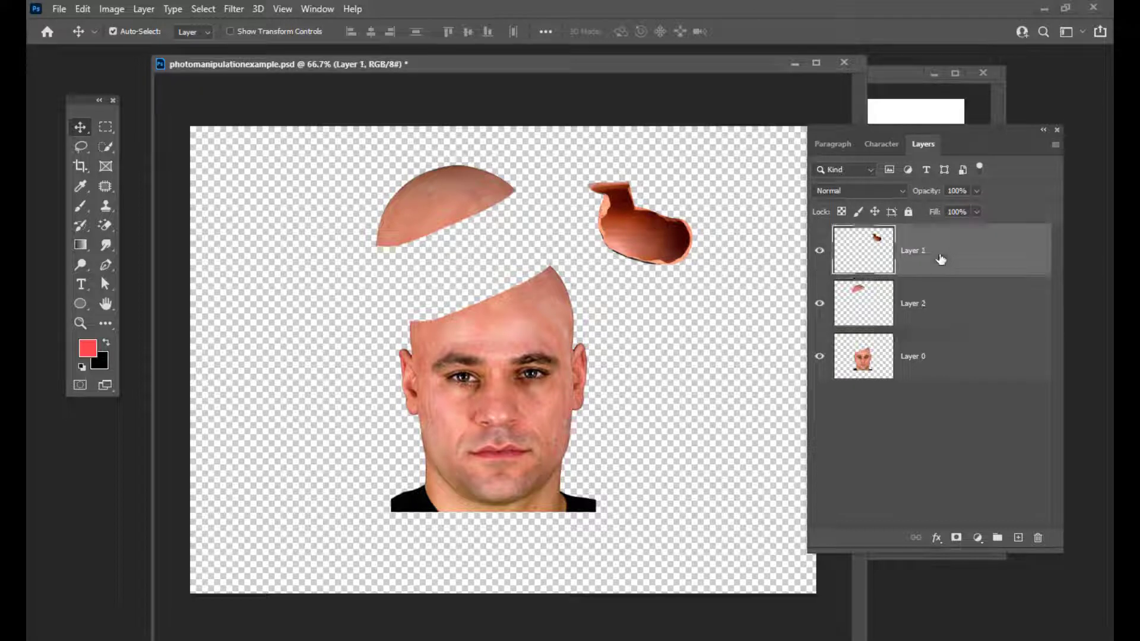
pyautogui.moveTo(648, 233); pyautogui.dragTo(630, 231)
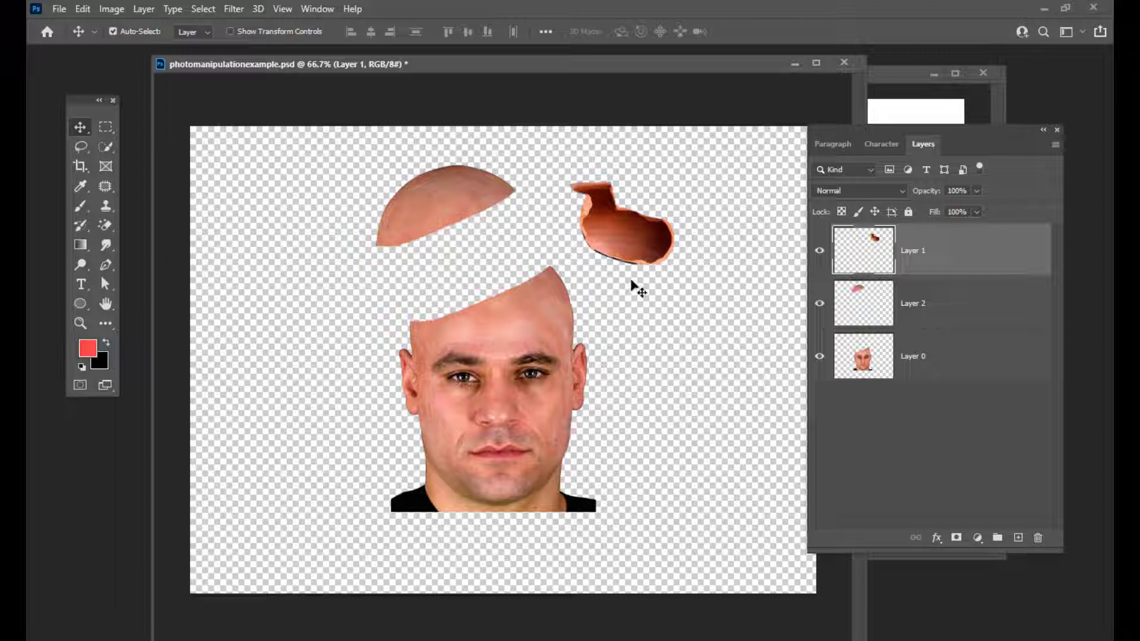
pyautogui.moveTo(610, 226)
pyautogui.mouseDown()
pyautogui.moveTo(623, 224)
pyautogui.moveTo(614, 231)
pyautogui.mouseUp()
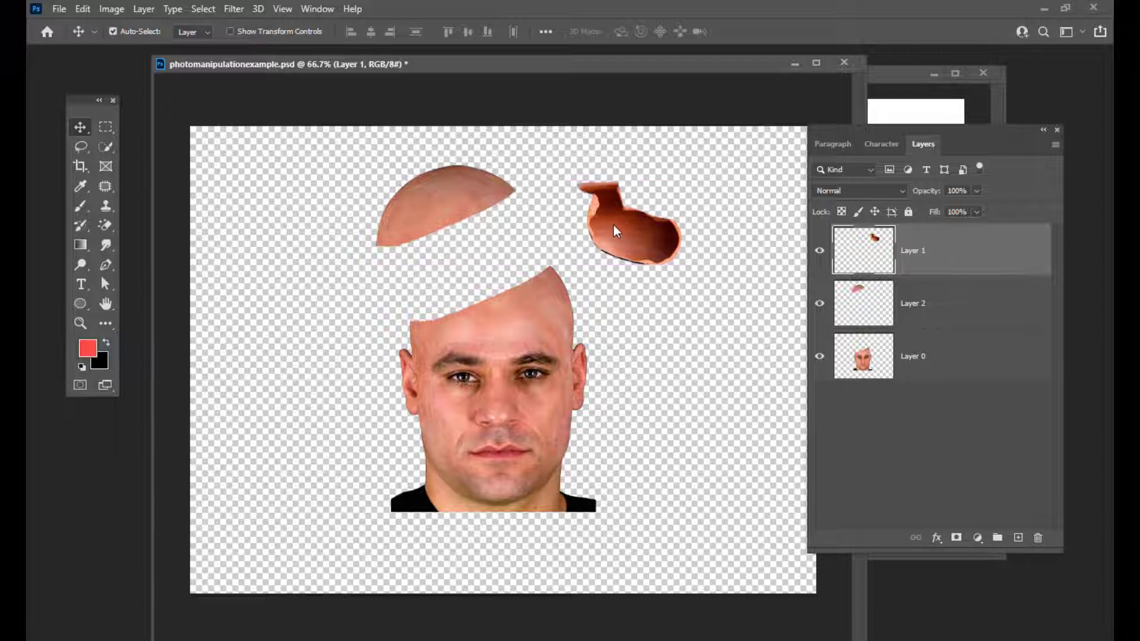
# Step: Enlarge the pot piece on Layer 1 and position it beside the head, just right of the separated skull top
pyautogui.hotkey('ctrl', 't')
pyautogui.moveTo(681, 180); pyautogui.dragTo(711, 156)
pyautogui.moveTo(681, 223); pyautogui.dragTo(677, 260)
pyautogui.moveTo(708, 193); pyautogui.dragTo(734, 172)
pyautogui.hotkey('ctrl', '+')
pyautogui.moveTo(722, 250); pyautogui.dragTo(690, 259)
pyautogui.press('Return')
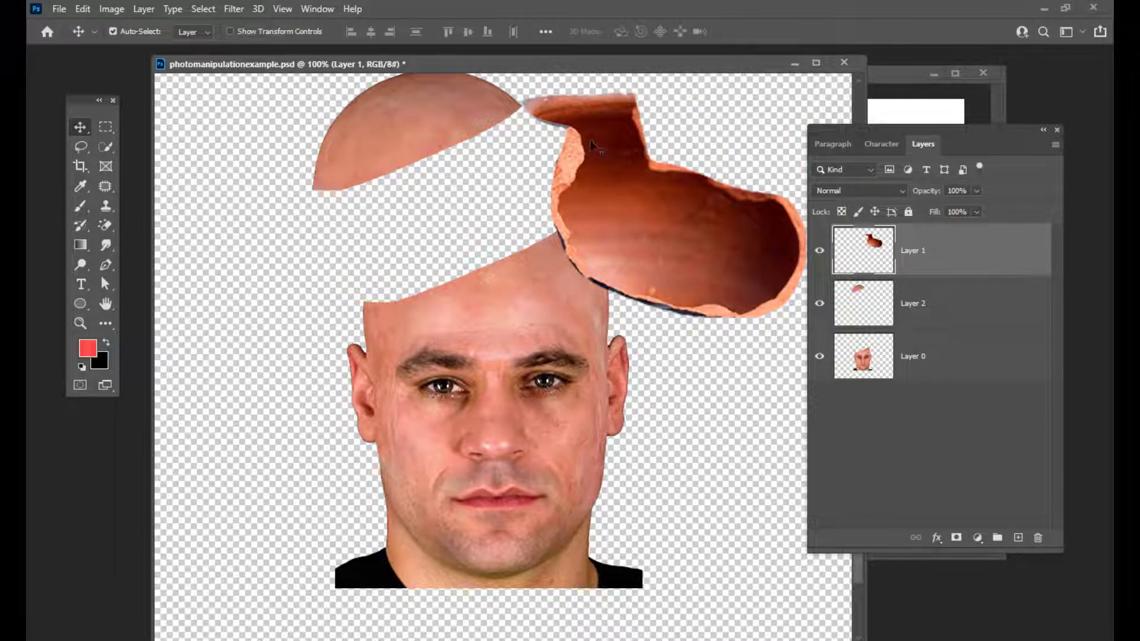
# Step: Lasso the pot's inner surface, cut and paste it in place as its own layer, and delete the leftover rim on Layer 1
pyautogui.click(81, 147)
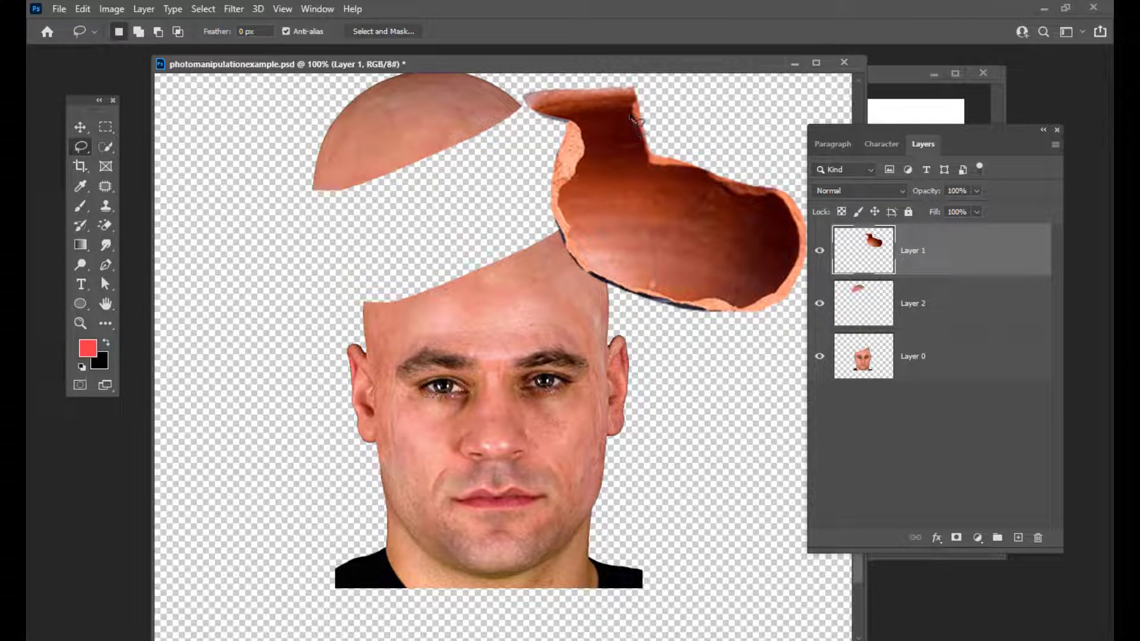
pyautogui.moveTo(633, 121)
pyautogui.mouseDown()
pyautogui.moveTo(576, 116)
pyautogui.moveTo(595, 146)
pyautogui.mouseUp()
pyautogui.moveTo(565, 196)
pyautogui.mouseDown()
pyautogui.moveTo(586, 250)
pyautogui.moveTo(629, 284)
pyautogui.moveTo(737, 308)
pyautogui.moveTo(790, 290)
pyautogui.moveTo(803, 251)
pyautogui.moveTo(783, 199)
pyautogui.moveTo(653, 169)
pyautogui.moveTo(634, 155)
pyautogui.moveTo(632, 131)
pyautogui.mouseUp()
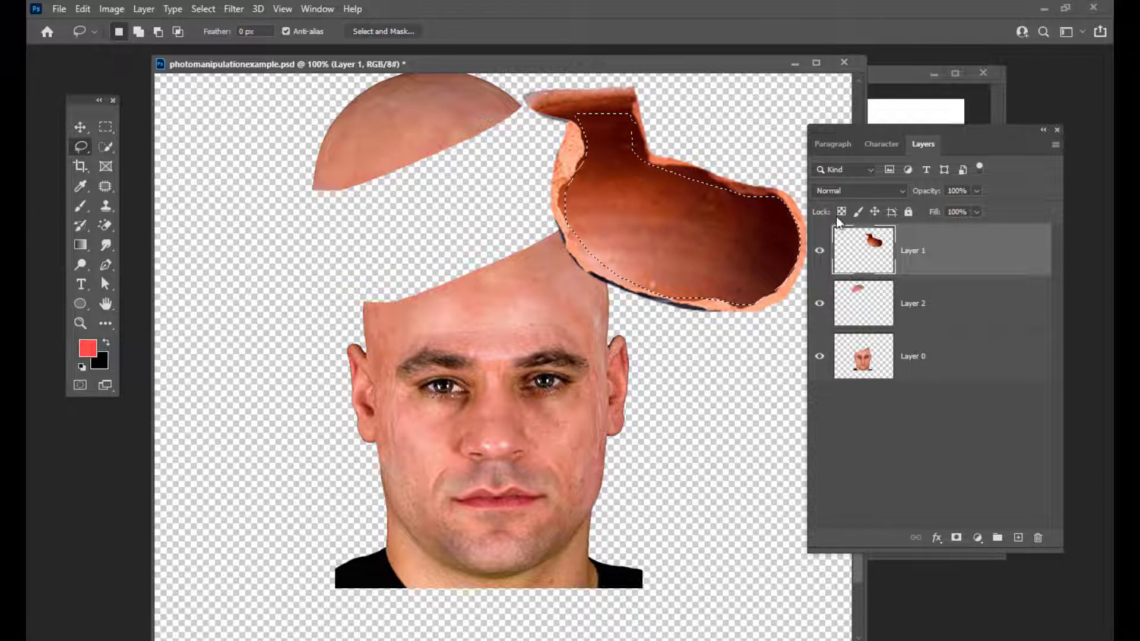
pyautogui.press('Delete')
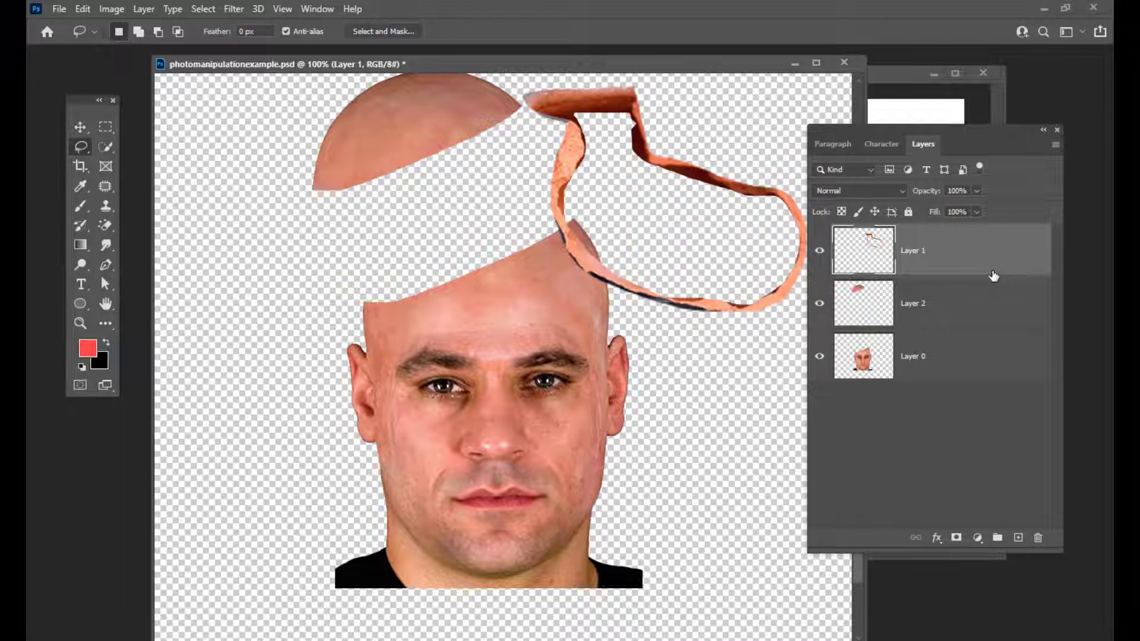
pyautogui.hotkey('ctrl', 'v')
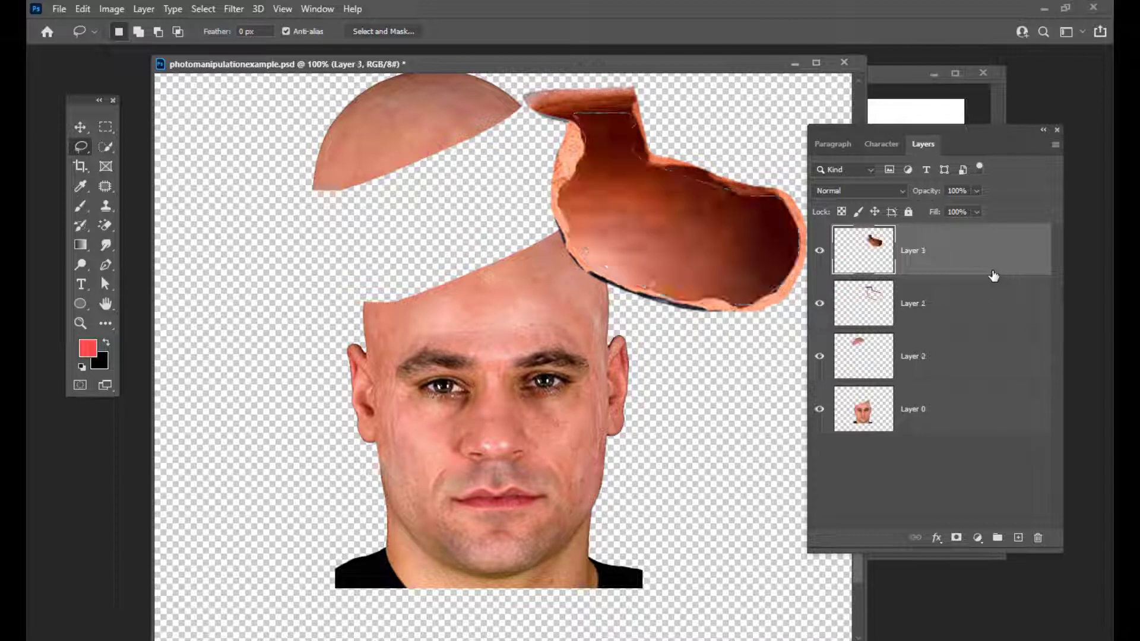
pyautogui.click(991, 298)
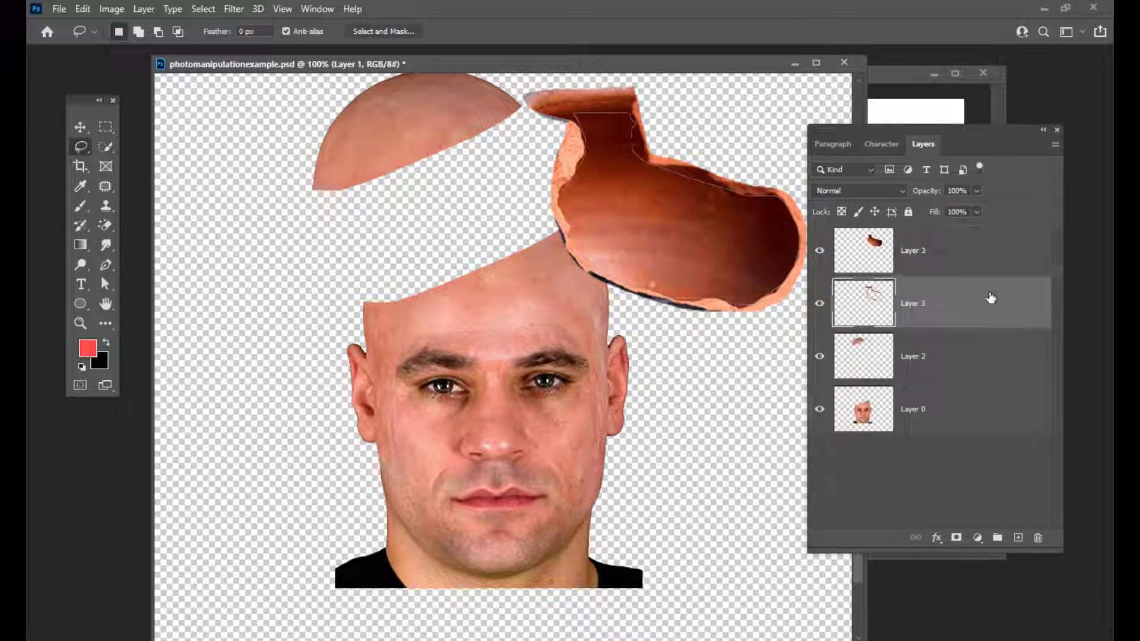
pyautogui.press('Delete')
# Step: Flip the pot interior on Layer 3 horizontally, scale it down to about 79% and place it over the head's cut opening
pyautogui.click(80, 127)
pyautogui.moveTo(701, 206); pyautogui.dragTo(662, 256)
pyautogui.hotkey('ctrl', 't')
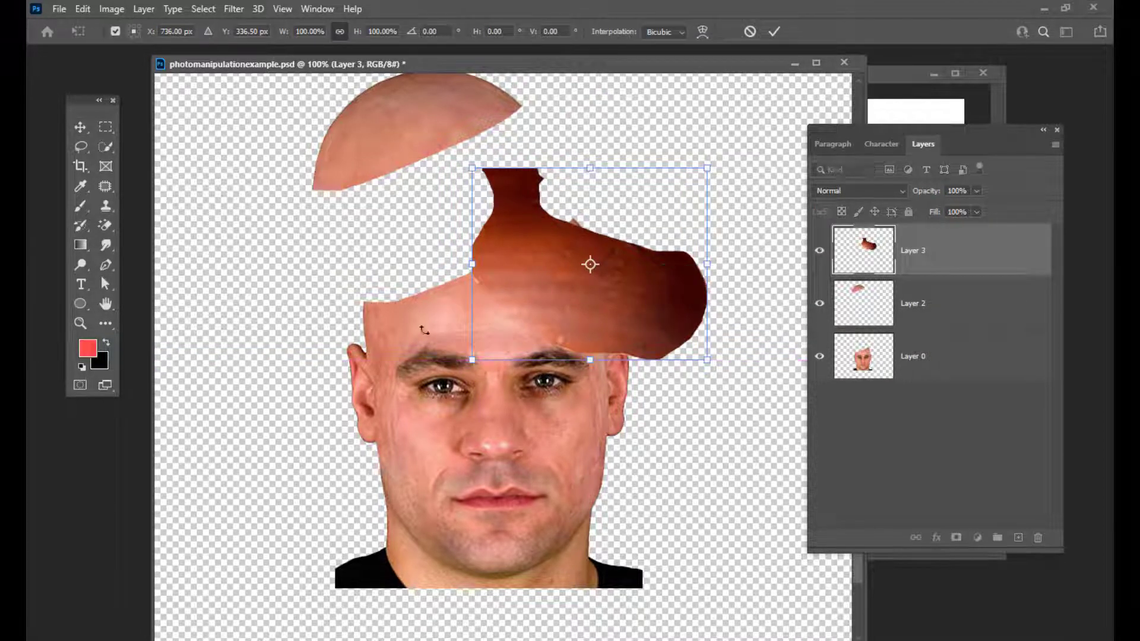
pyautogui.moveTo(603, 287); pyautogui.dragTo(655, 270)
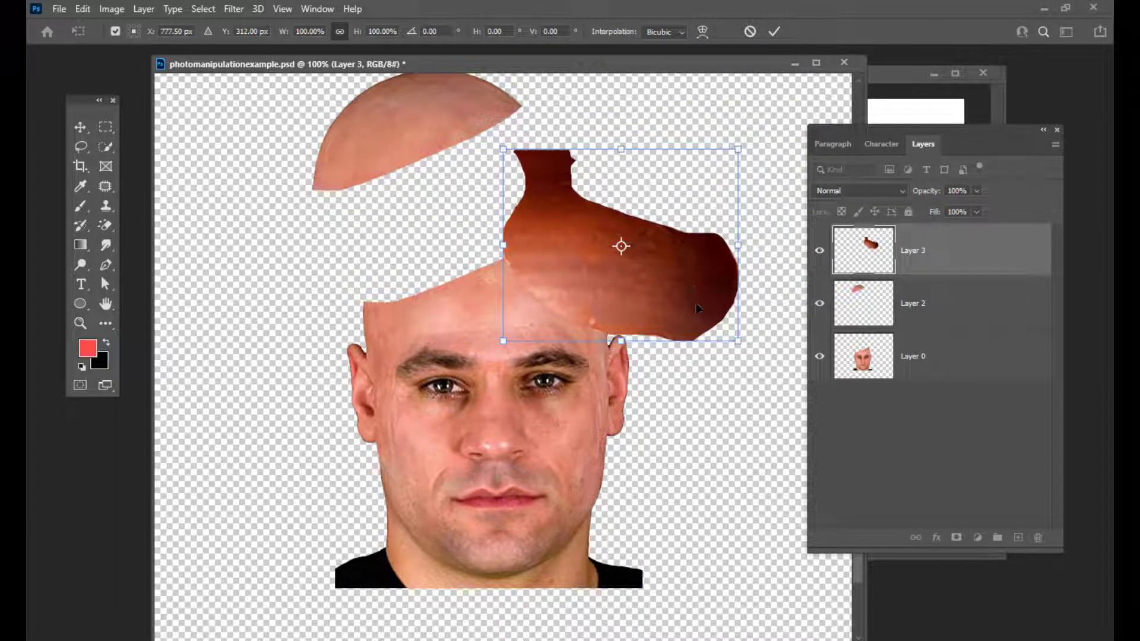
pyautogui.rightClick(675, 276)
pyautogui.click(643, 517)
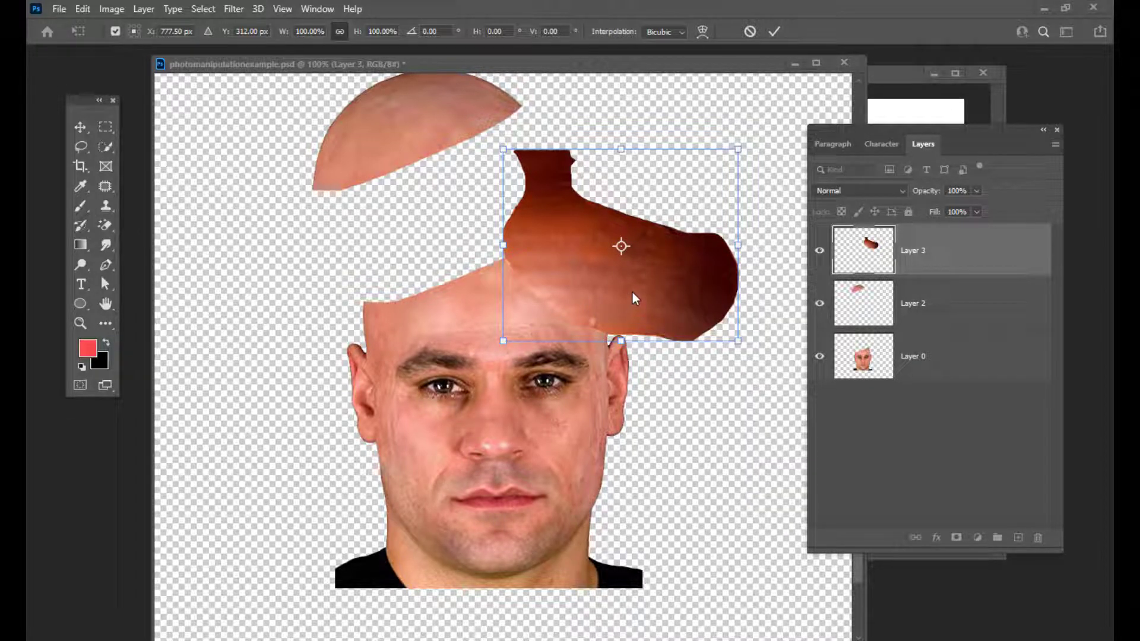
pyautogui.rightClick(646, 284)
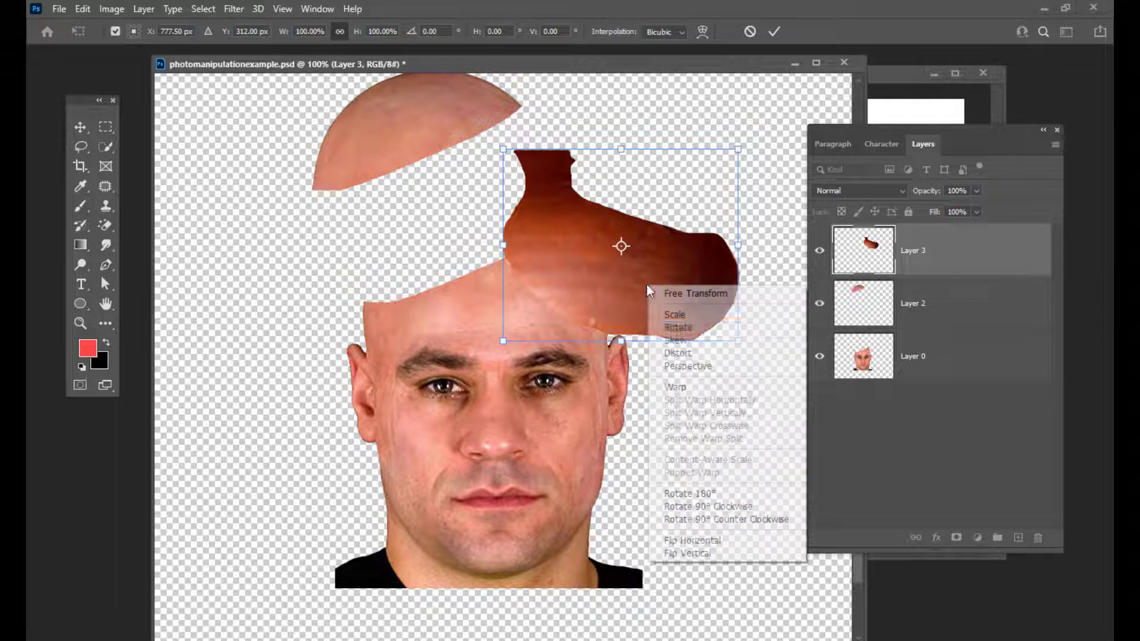
pyautogui.click(693, 540)
pyautogui.moveTo(686, 237); pyautogui.dragTo(538, 232)
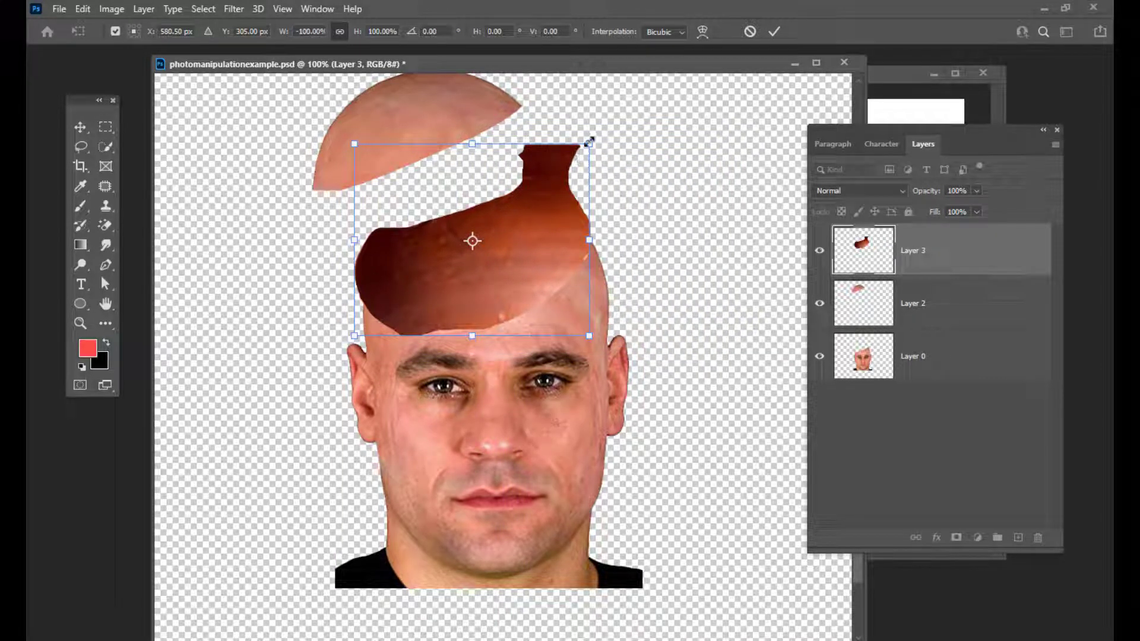
pyautogui.moveTo(594, 139); pyautogui.dragTo(566, 171)
pyautogui.moveTo(528, 207)
pyautogui.mouseDown()
pyautogui.moveTo(502, 196)
pyautogui.moveTo(514, 202)
pyautogui.mouseUp()
pyautogui.rightClick(514, 201)
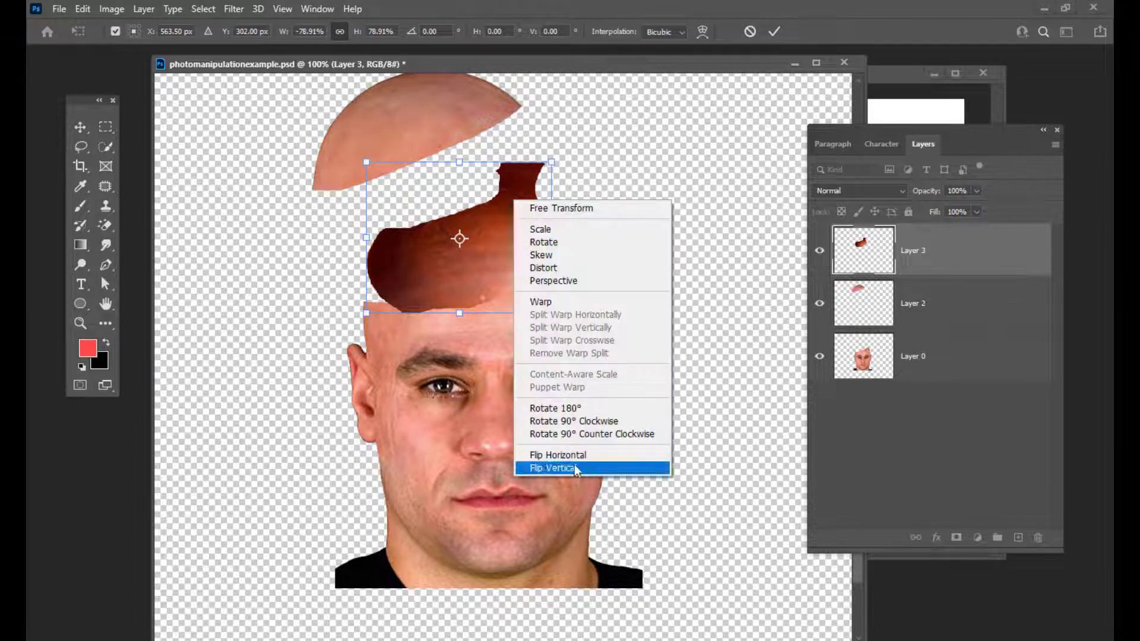
pyautogui.click(583, 466)
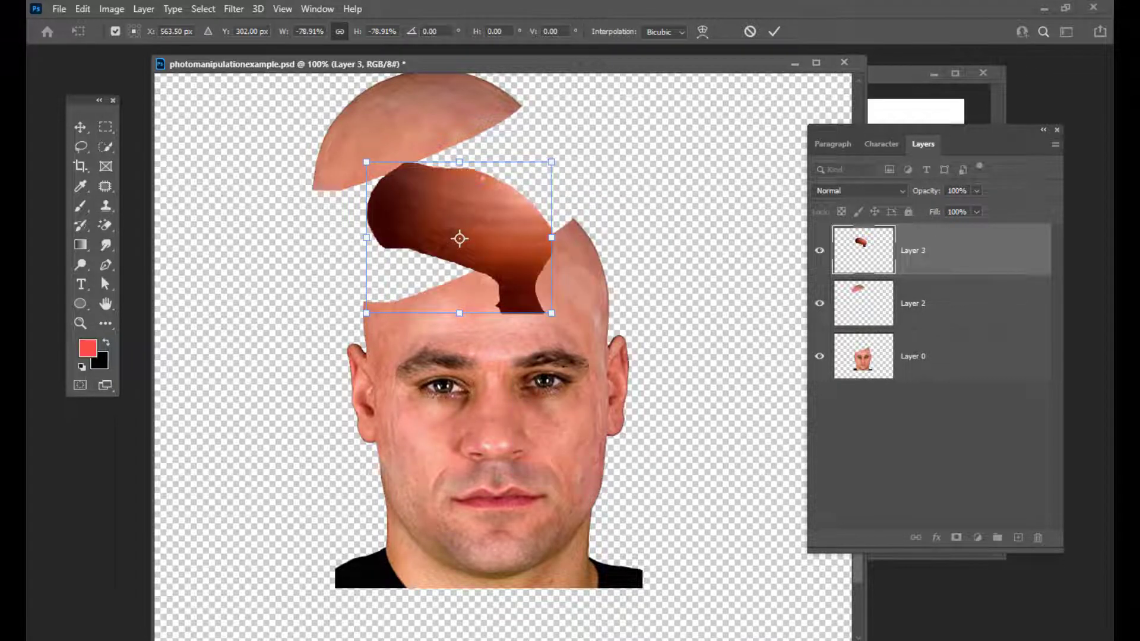
pyautogui.hotkey('ctrl', 'z')
# Step: Refine the pot interior's scale to about 79.33% and warp its right side outward and its lower edge up along the cut
pyautogui.moveTo(518, 230)
pyautogui.mouseDown()
pyautogui.moveTo(499, 224)
pyautogui.moveTo(501, 235)
pyautogui.moveTo(526, 212)
pyautogui.mouseUp()
pyautogui.moveTo(548, 170); pyautogui.dragTo(548, 169)
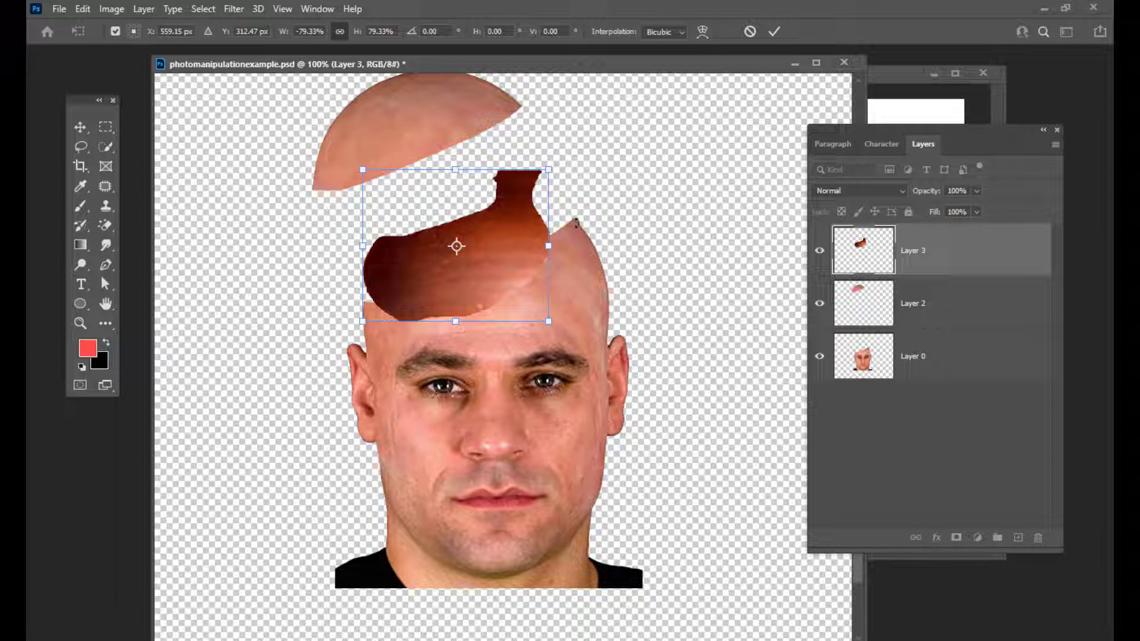
pyautogui.click(703, 31)
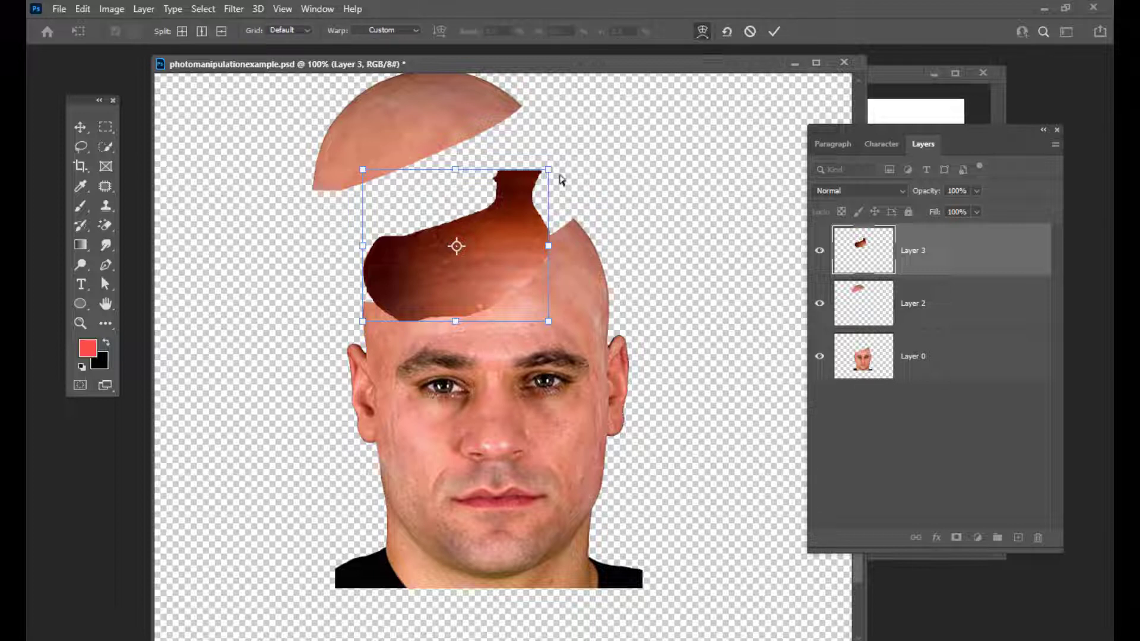
pyautogui.moveTo(547, 171); pyautogui.dragTo(475, 277)
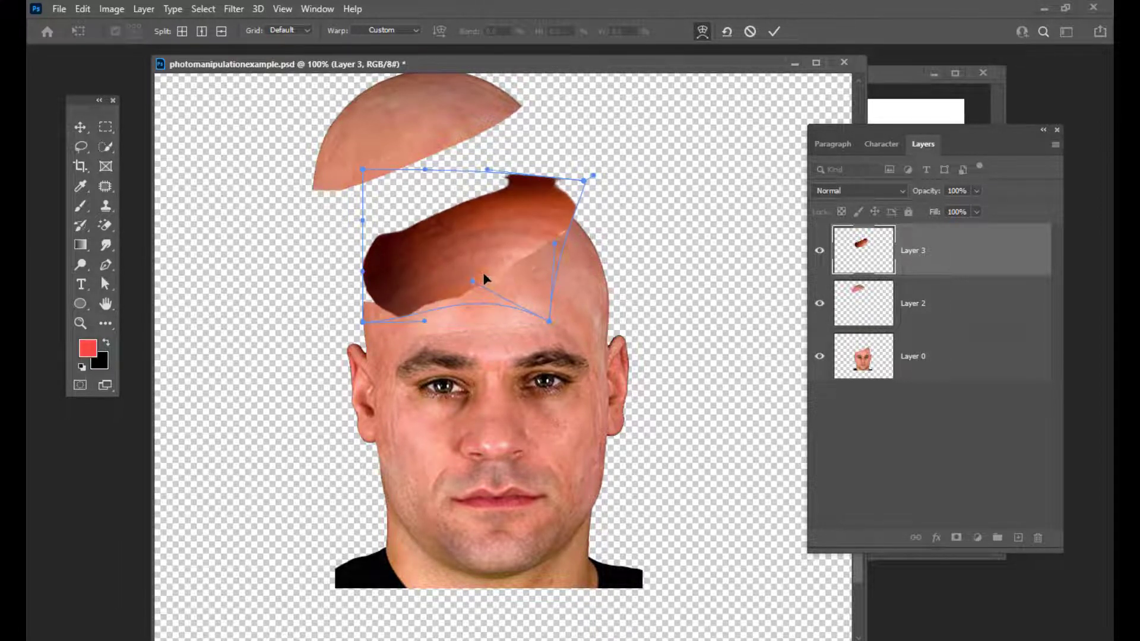
# Step: Warp the left corners and lower-left edge of the pot interior to fit the left end of the head's cut
pyautogui.moveTo(362, 322); pyautogui.dragTo(355, 321)
pyautogui.moveTo(425, 320); pyautogui.dragTo(396, 298)
pyautogui.click(355, 257)
pyautogui.moveTo(363, 171); pyautogui.dragTo(380, 206)
pyautogui.moveTo(369, 286); pyautogui.dragTo(360, 319)
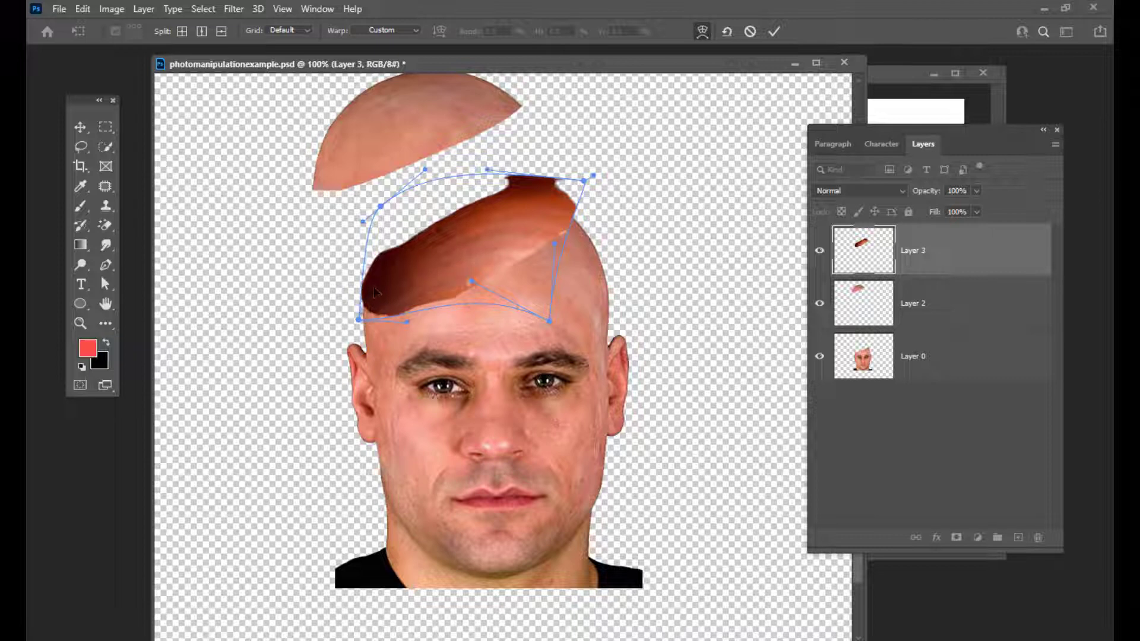
# Step: Pull the warp's upper edge and upper-right corner down to flatten the pot neck into a smooth rim behind the opening
pyautogui.moveTo(590, 179)
pyautogui.mouseDown()
pyautogui.moveTo(573, 193)
pyautogui.moveTo(594, 199)
pyautogui.mouseUp()
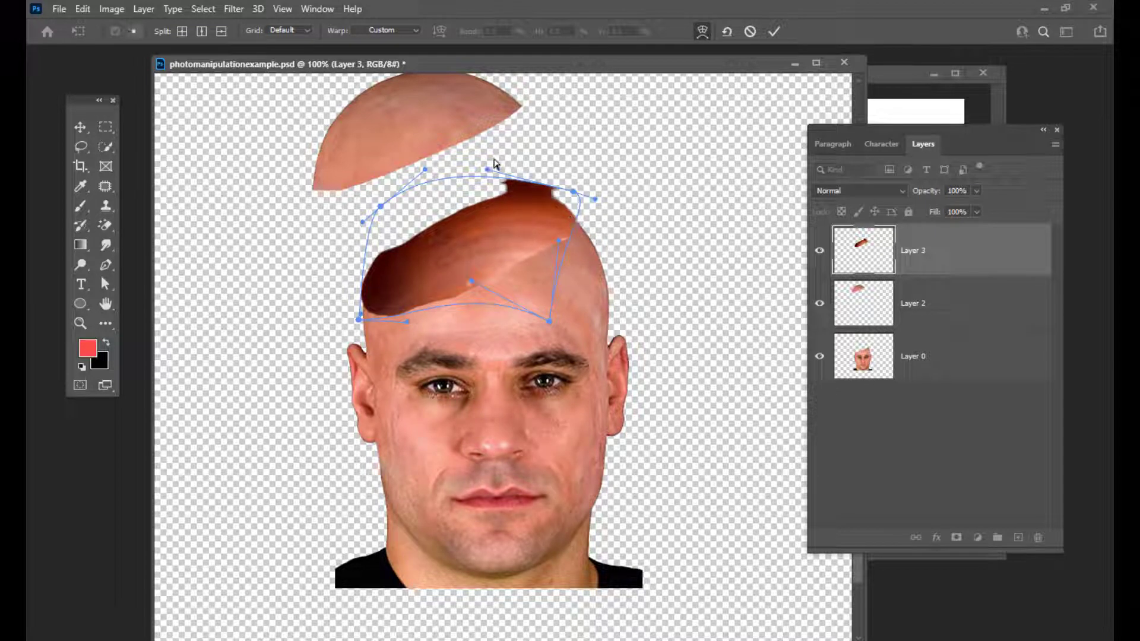
pyautogui.moveTo(425, 171); pyautogui.dragTo(432, 177)
pyautogui.moveTo(381, 206); pyautogui.dragTo(392, 213)
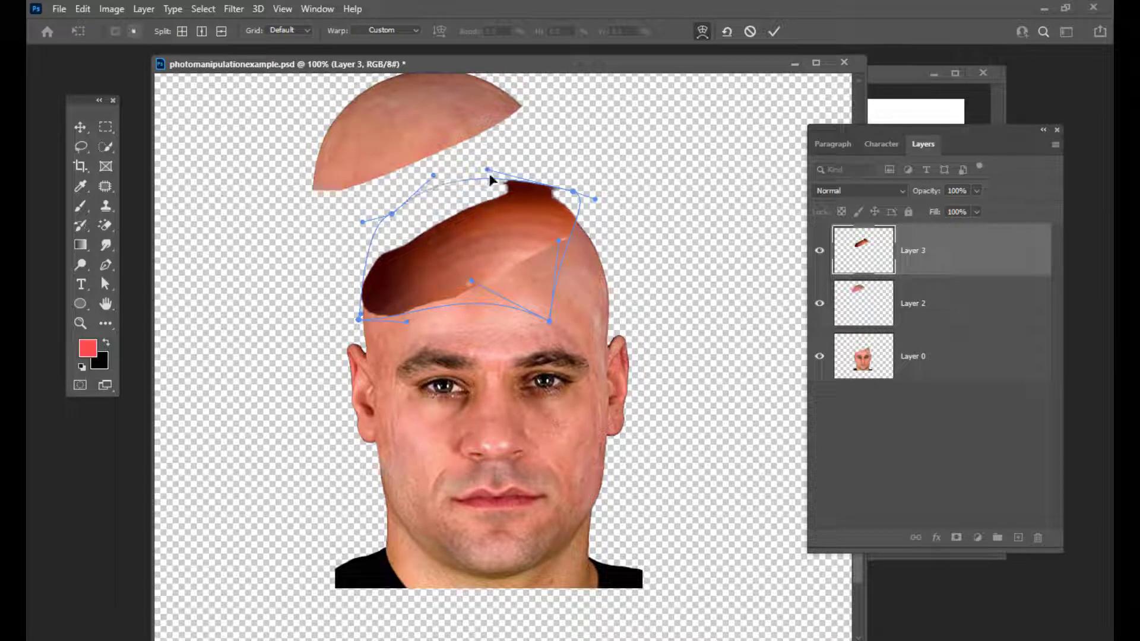
pyautogui.moveTo(486, 174); pyautogui.dragTo(503, 188)
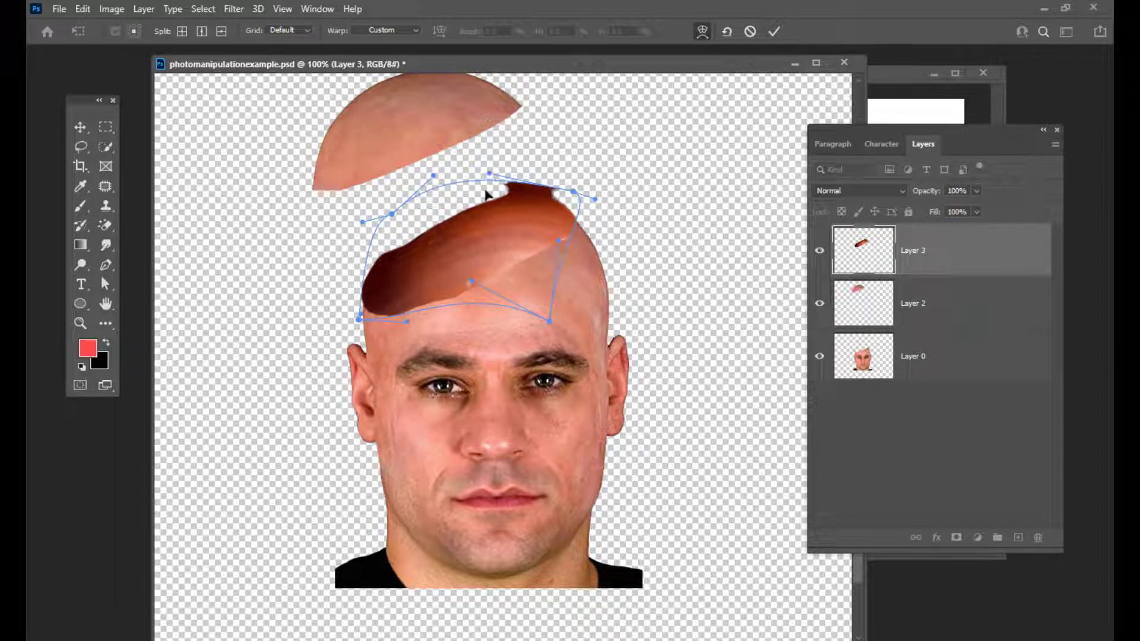
pyautogui.moveTo(392, 215); pyautogui.dragTo(412, 232)
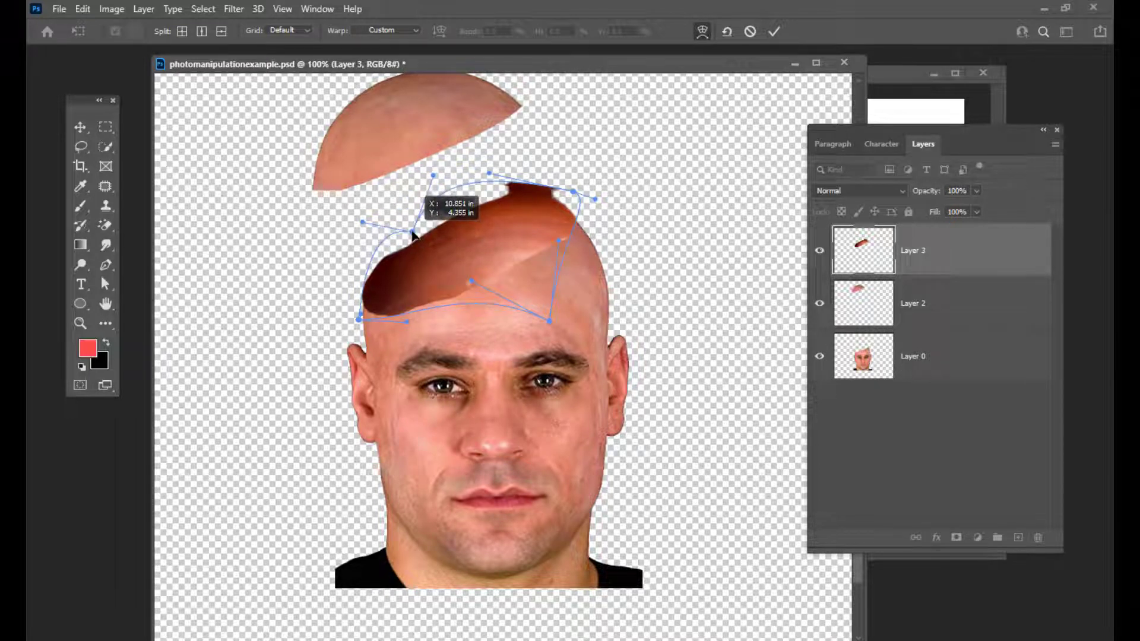
pyautogui.moveTo(433, 176); pyautogui.dragTo(464, 220)
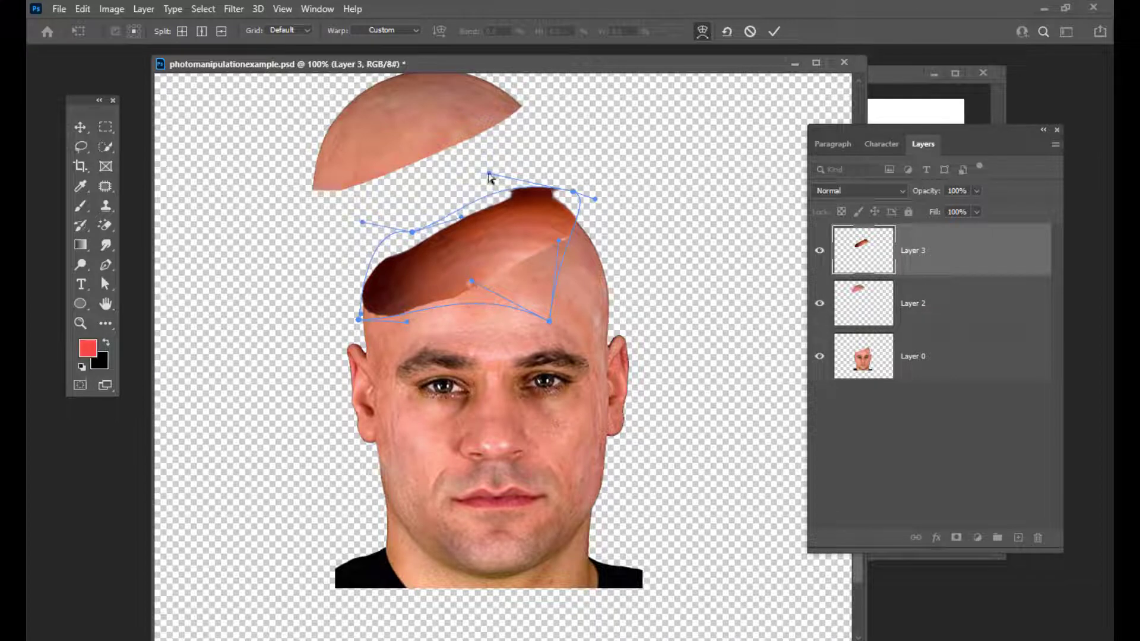
pyautogui.moveTo(488, 174); pyautogui.dragTo(496, 206)
pyautogui.moveTo(574, 194); pyautogui.dragTo(597, 199)
pyautogui.moveTo(561, 238); pyautogui.dragTo(568, 227)
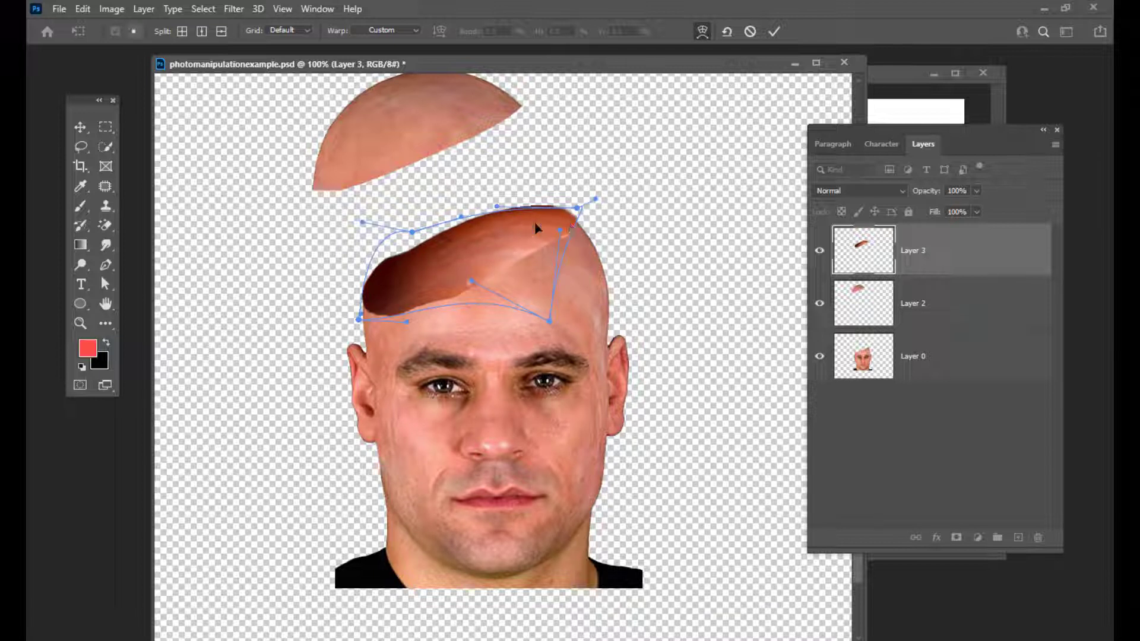
# Step: Smooth the warp's upper-left curve, fit its right tip to the head's peak, and apply the transformation
pyautogui.moveTo(362, 224); pyautogui.dragTo(418, 245)
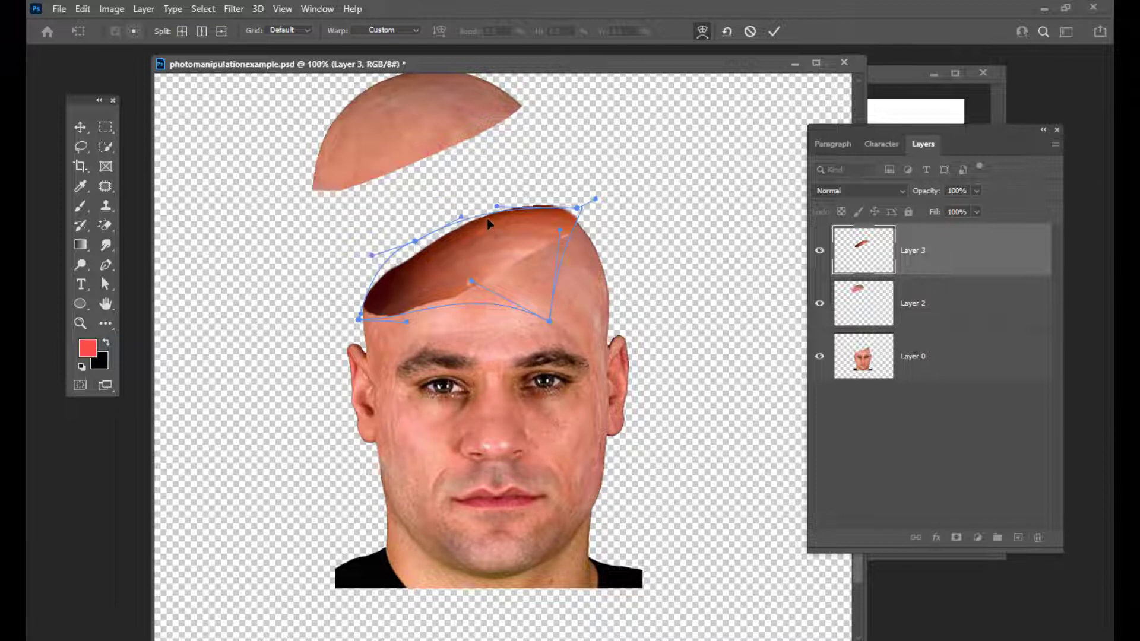
pyautogui.moveTo(498, 208); pyautogui.dragTo(464, 224)
pyautogui.moveTo(370, 259); pyautogui.dragTo(418, 248)
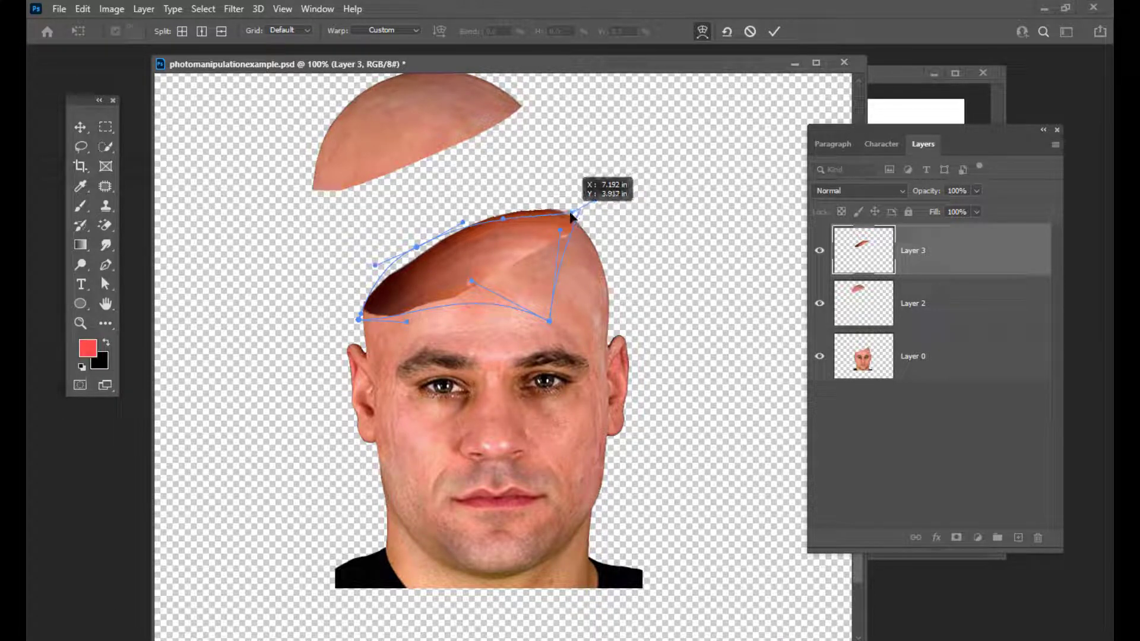
pyautogui.moveTo(595, 200); pyautogui.dragTo(584, 230)
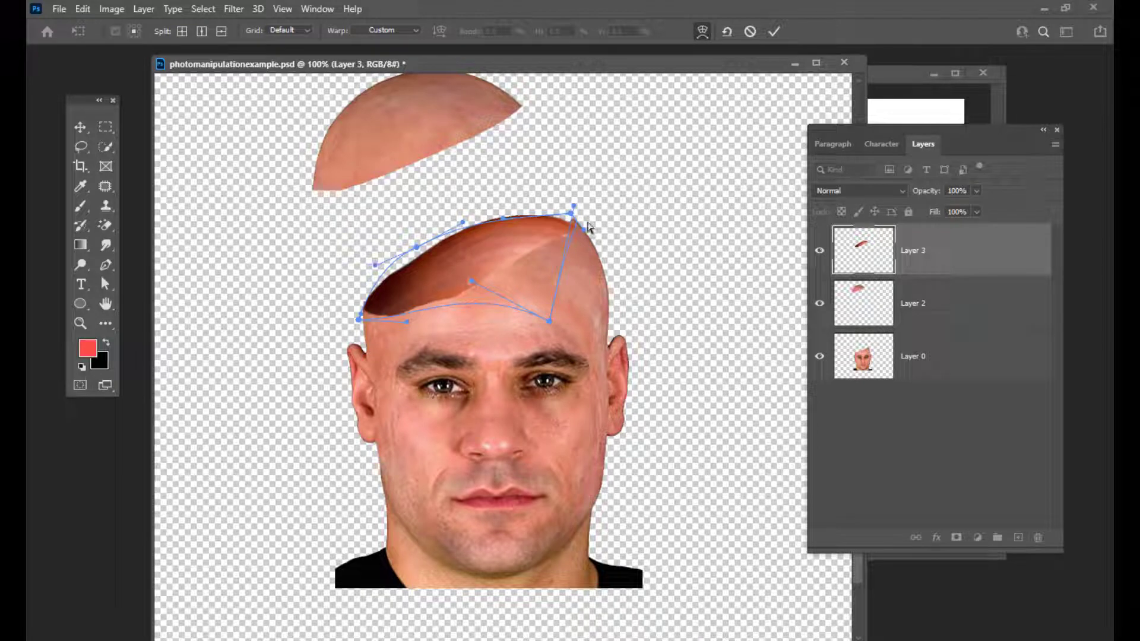
pyautogui.moveTo(583, 228); pyautogui.dragTo(582, 212)
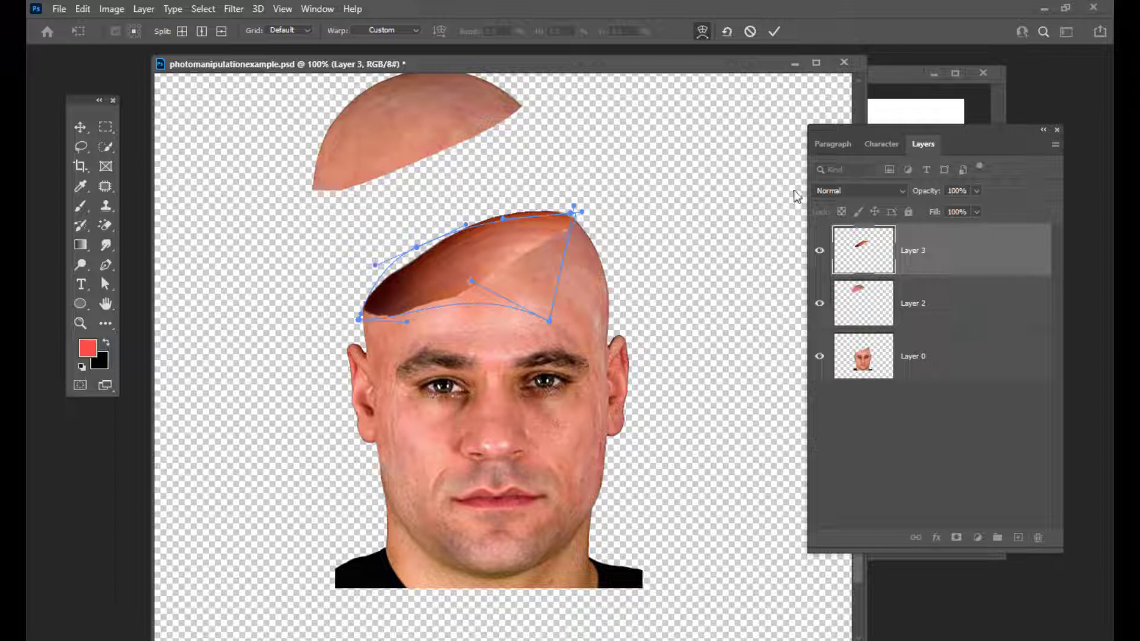
pyautogui.click(775, 32)
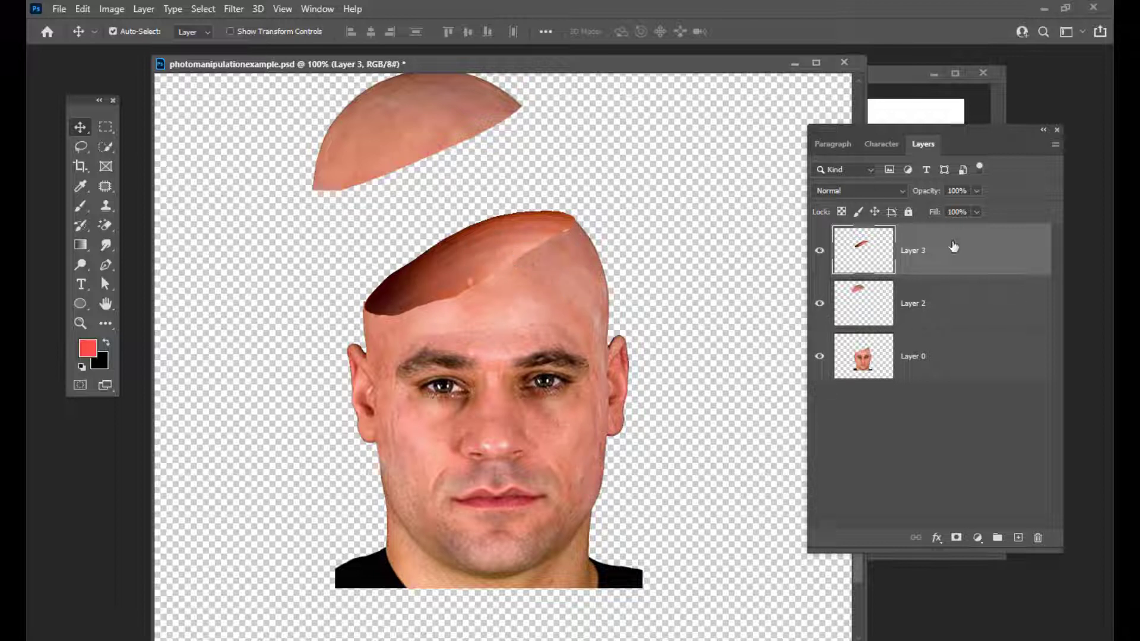
# Step: Duplicate Layer 3 and move the copy up between the head and the separated skull top
pyautogui.scroll(3, 601, 280)
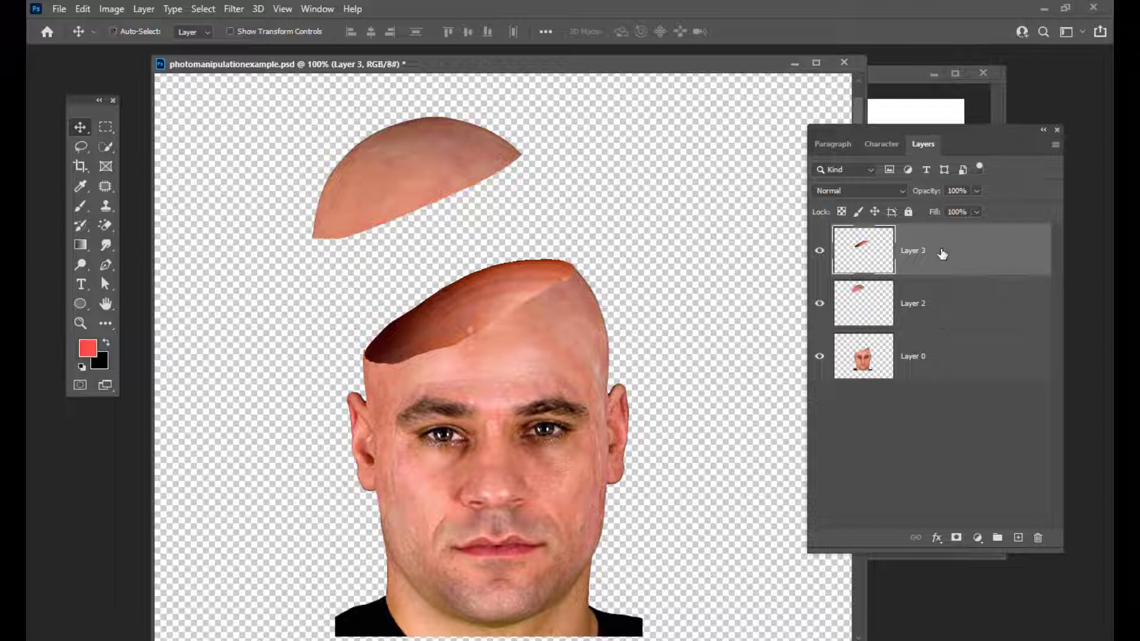
pyautogui.hotkey('ctrl', 'j')
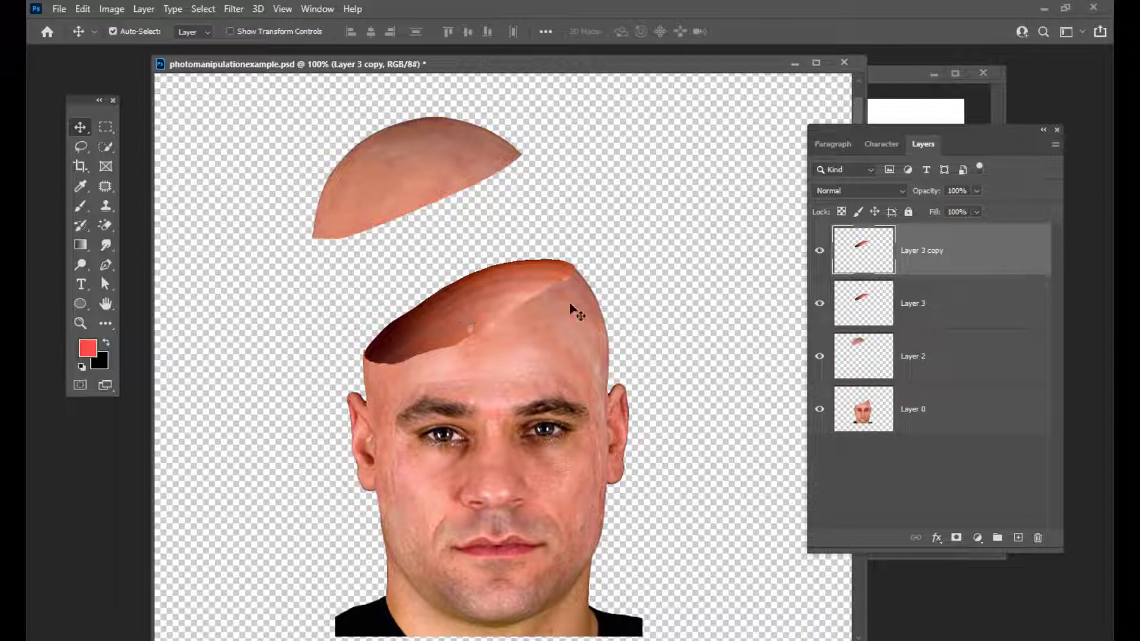
pyautogui.moveTo(462, 300); pyautogui.dragTo(462, 219)
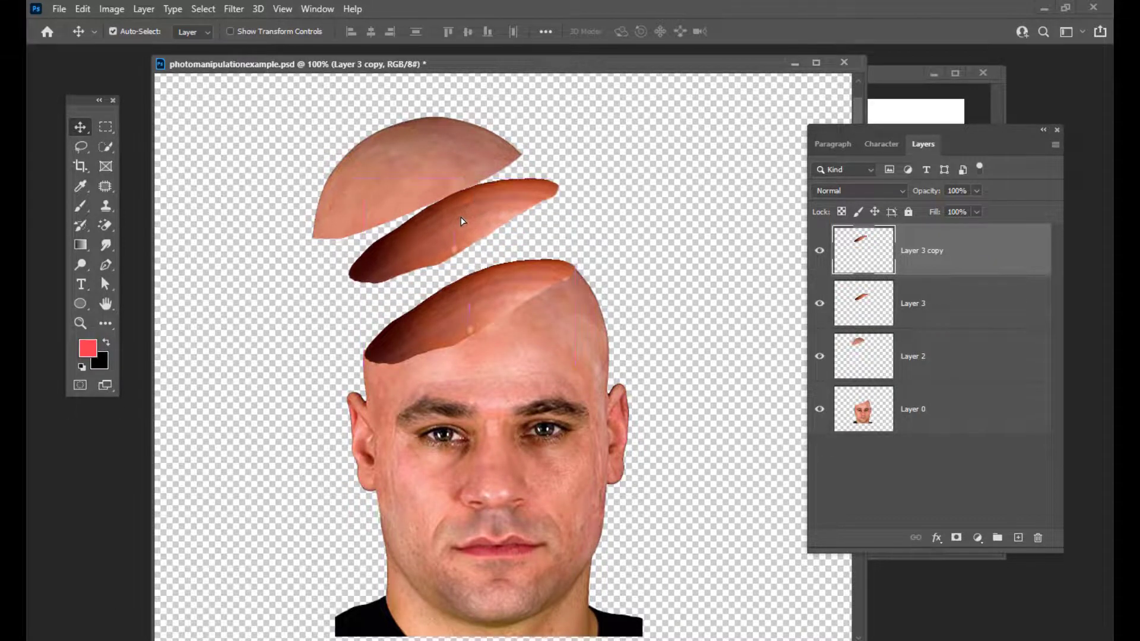
# Step: Flip the Layer 3 copy vertically, rotate it to about -45.8° and place it against the underside of the skull top
pyautogui.hotkey('ctrl', 't')
pyautogui.rightClick(485, 206)
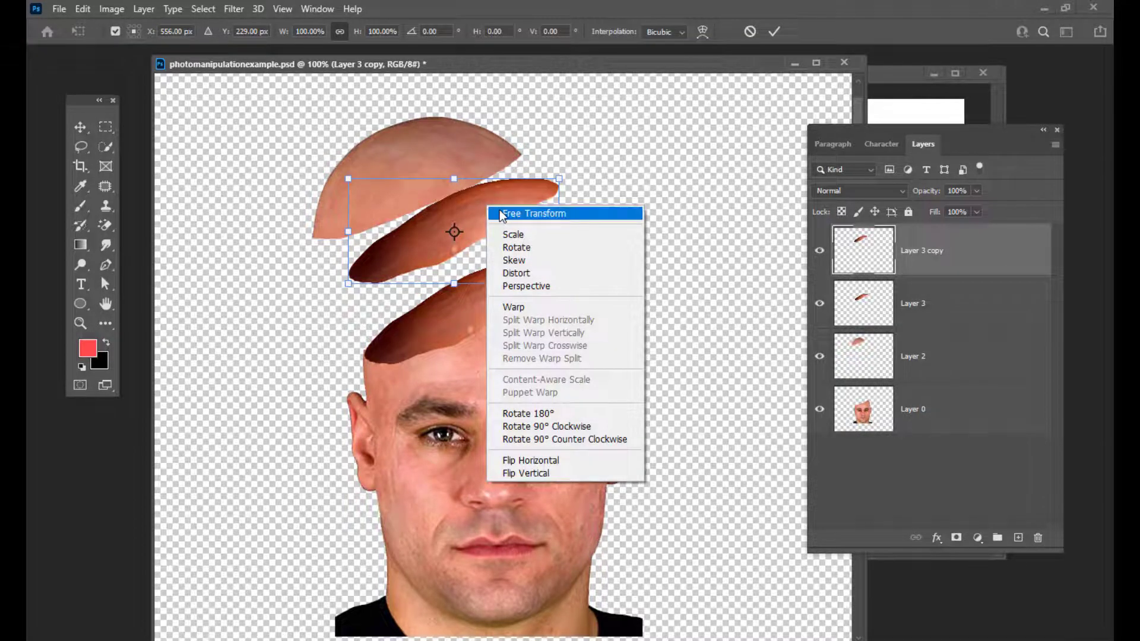
pyautogui.click(543, 472)
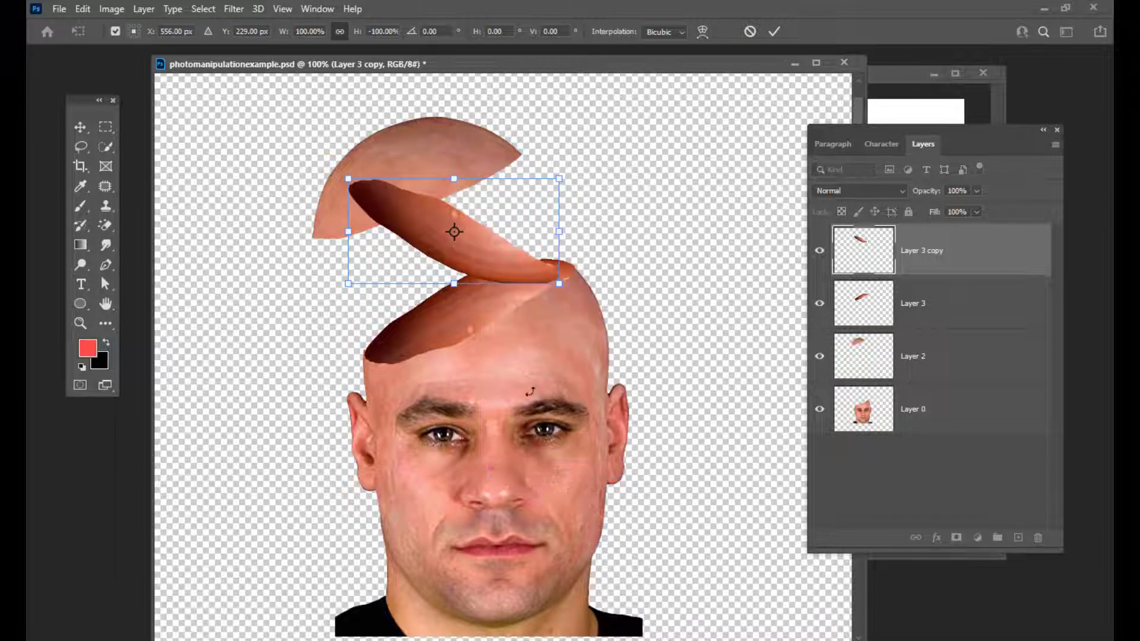
pyautogui.moveTo(595, 282); pyautogui.dragTo(580, 187)
pyautogui.moveTo(501, 217); pyautogui.dragTo(482, 187)
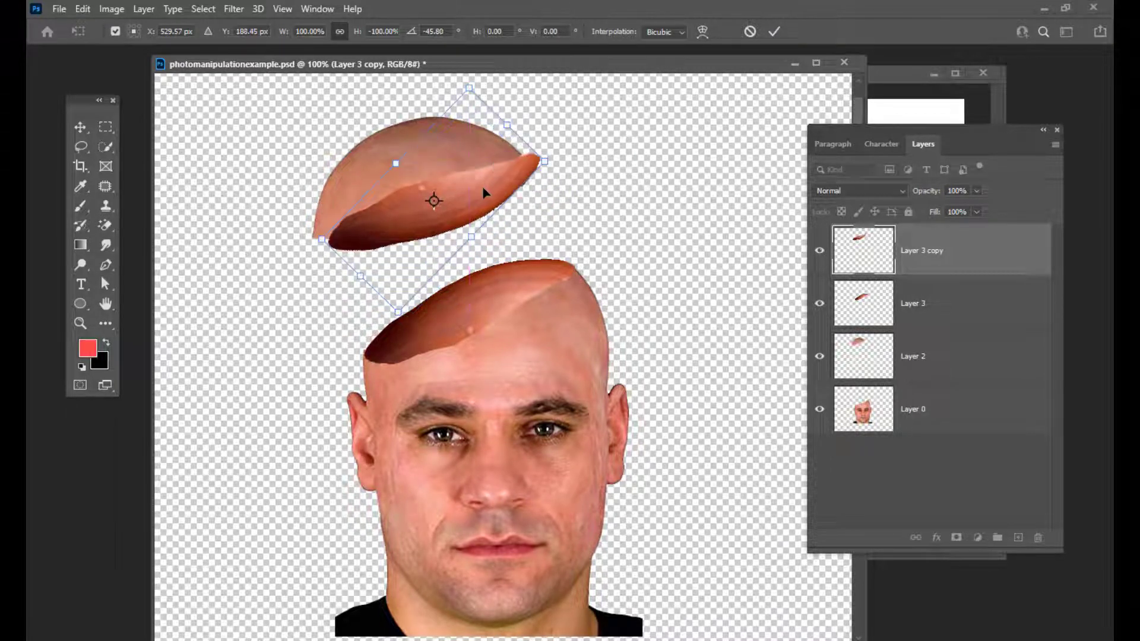
# Step: Flip the Layer 3 copy horizontally and vertically, rotate it to about 133.19° and place it against the underside of the skull top
pyautogui.rightClick(482, 187)
pyautogui.click(544, 444)
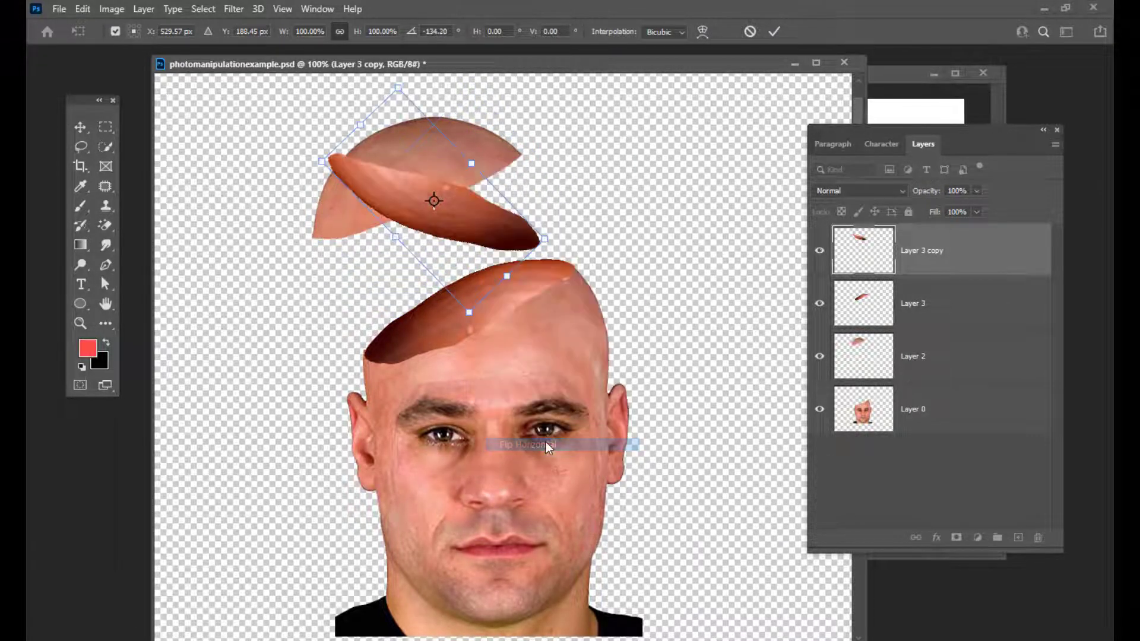
pyautogui.moveTo(568, 237); pyautogui.dragTo(548, 138)
pyautogui.moveTo(514, 181); pyautogui.dragTo(504, 190)
pyautogui.rightClick(508, 202)
pyautogui.click(572, 452)
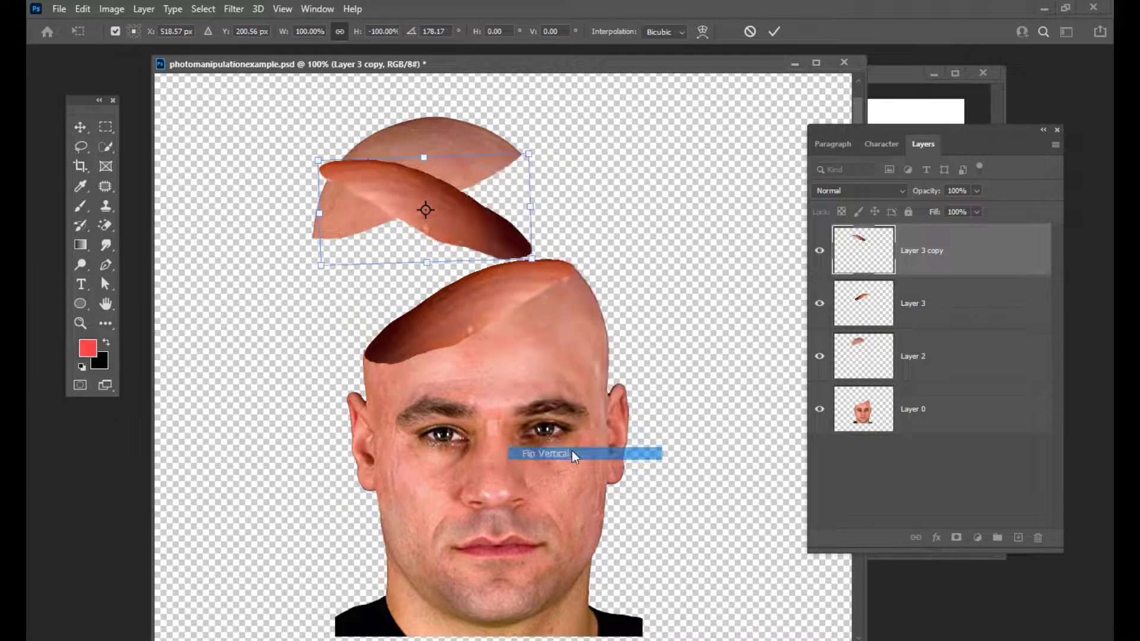
pyautogui.moveTo(565, 248); pyautogui.dragTo(550, 134)
pyautogui.moveTo(451, 216); pyautogui.dragTo(449, 216)
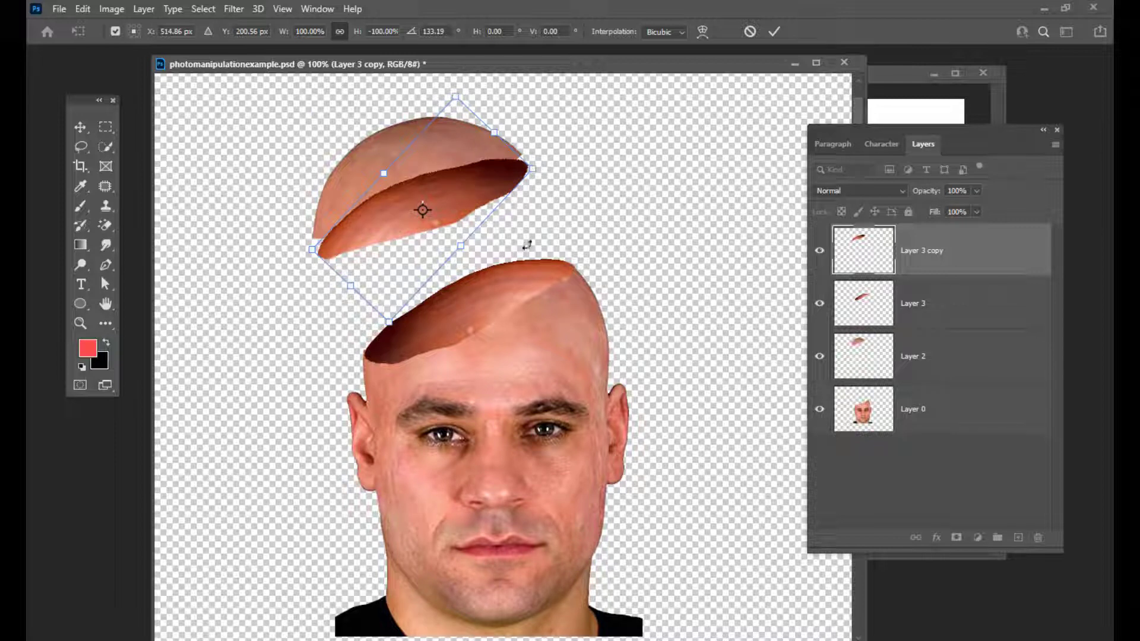
pyautogui.moveTo(511, 182); pyautogui.dragTo(506, 178)
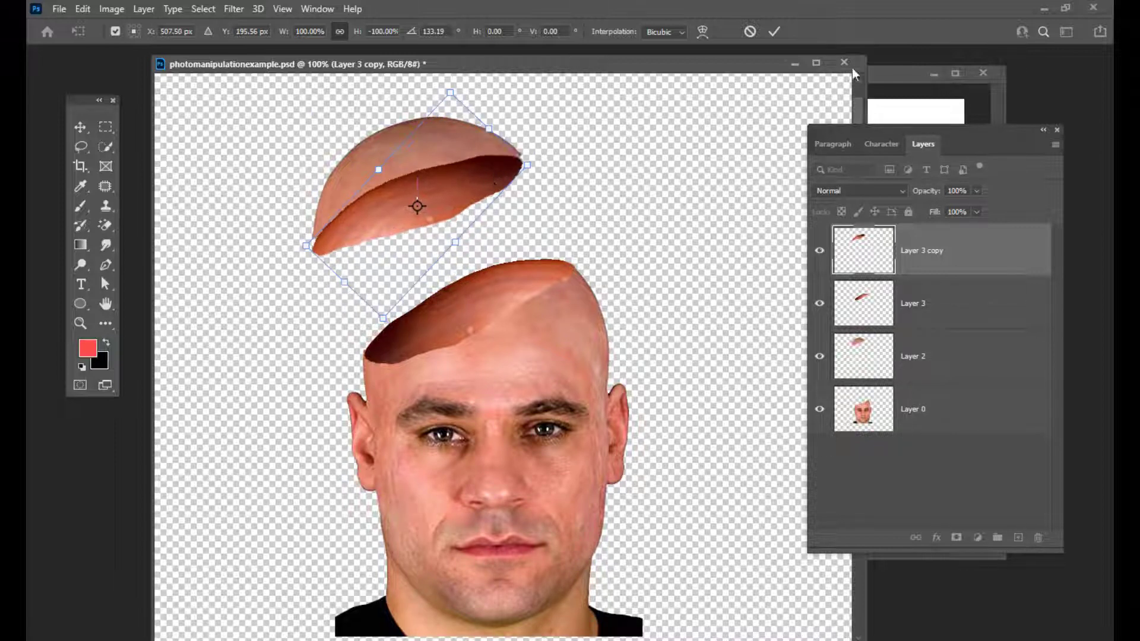
# Step: Warp the Layer 3 copy, fitting its two tips to the skull top's ends and raising its lower edge and lower corner
pyautogui.click(703, 32)
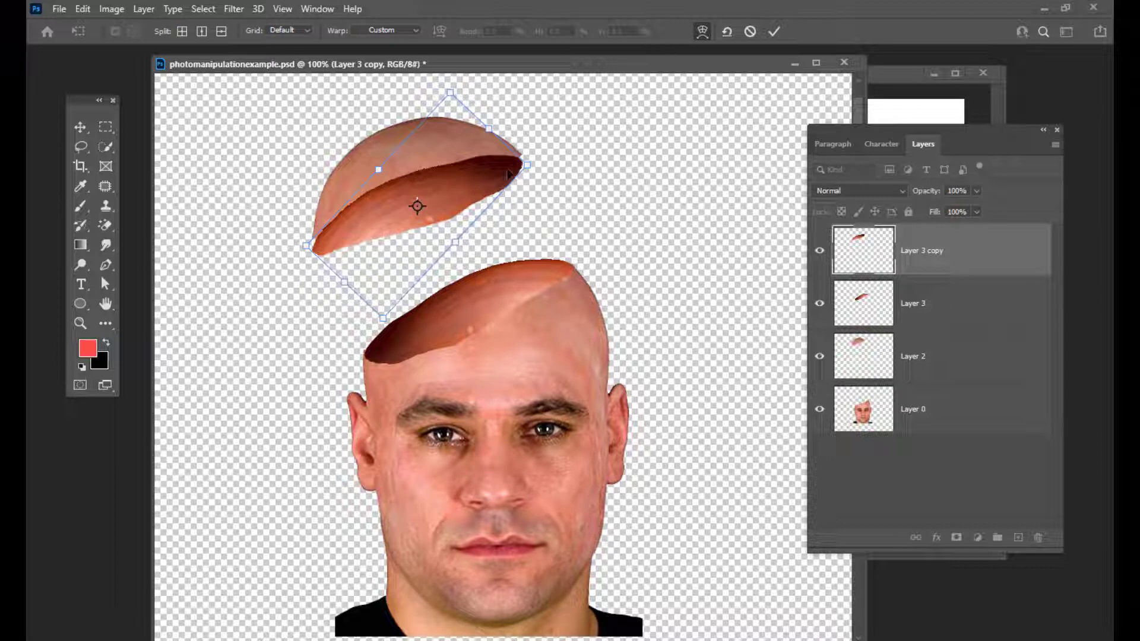
pyautogui.click(514, 167)
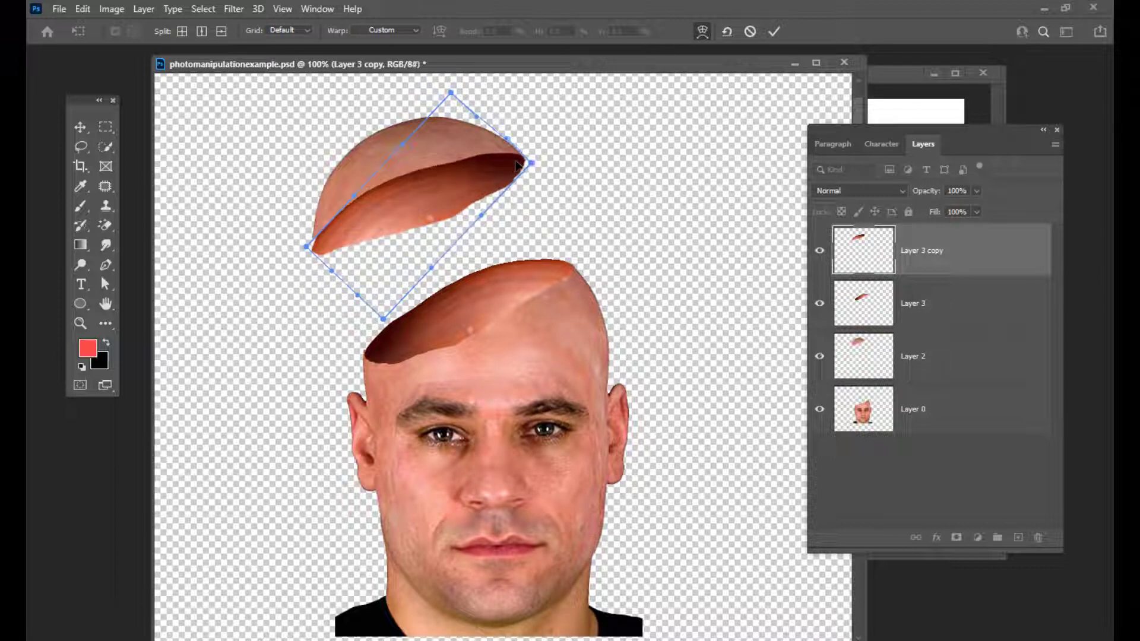
pyautogui.moveTo(318, 251); pyautogui.dragTo(318, 241)
pyautogui.moveTo(459, 208); pyautogui.dragTo(460, 193)
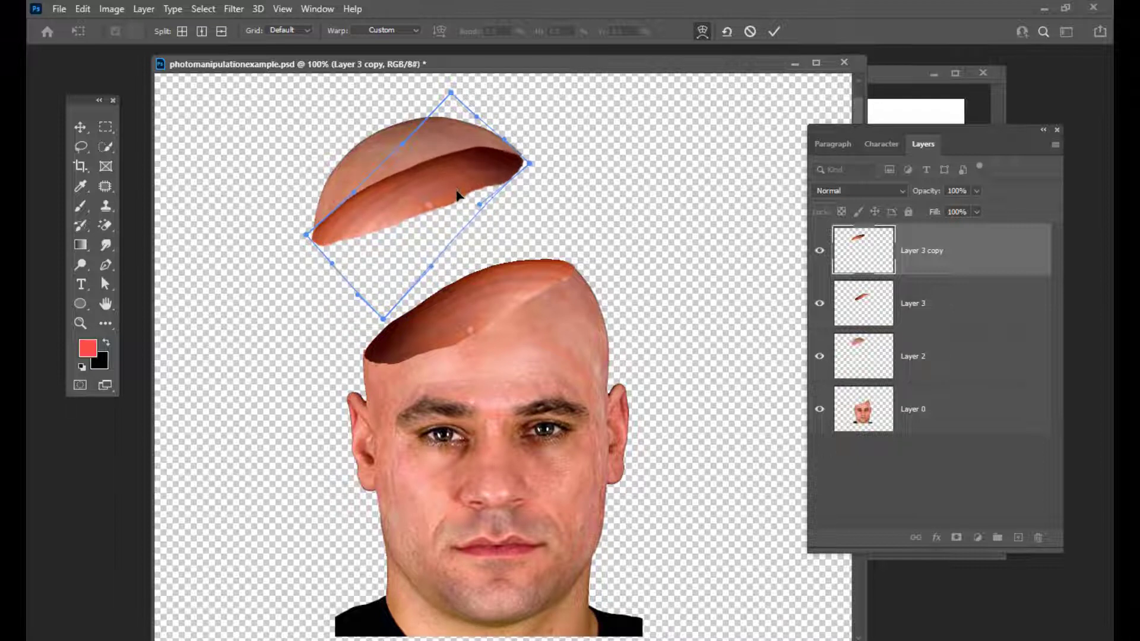
pyautogui.moveTo(374, 323); pyautogui.dragTo(380, 259)
pyautogui.moveTo(359, 298); pyautogui.dragTo(346, 245)
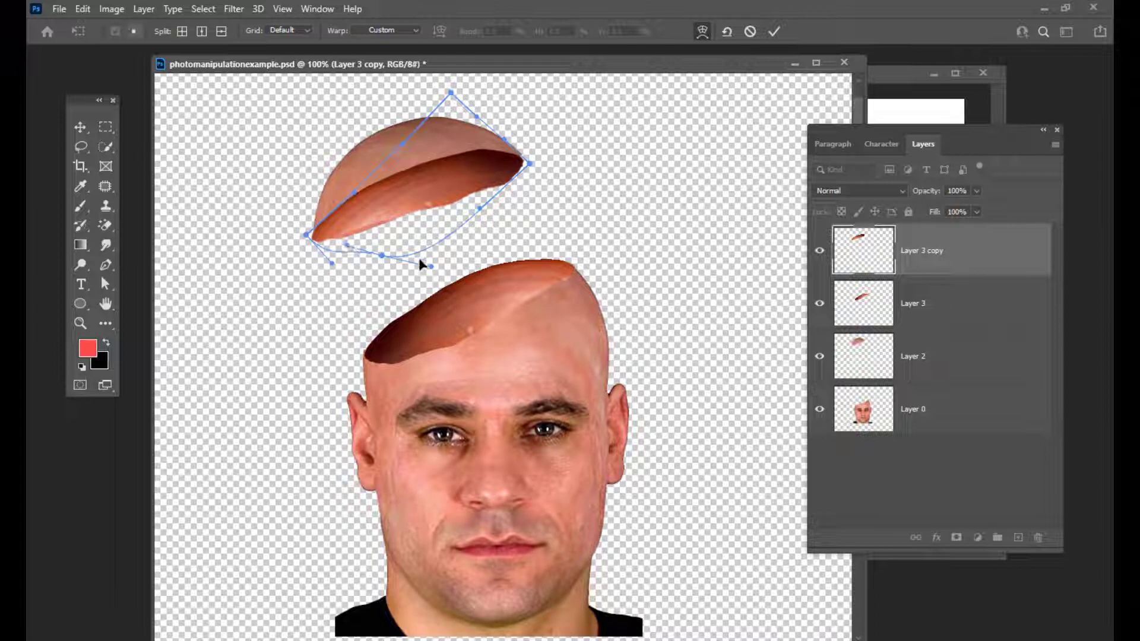
# Step: Smooth the warp's lower edge into a shallower curve and fit its right tip to the skull top's right end
pyautogui.moveTo(433, 265); pyautogui.dragTo(435, 230)
pyautogui.moveTo(382, 255); pyautogui.dragTo(385, 239)
pyautogui.moveTo(480, 211); pyautogui.dragTo(476, 198)
pyautogui.moveTo(529, 164); pyautogui.dragTo(526, 159)
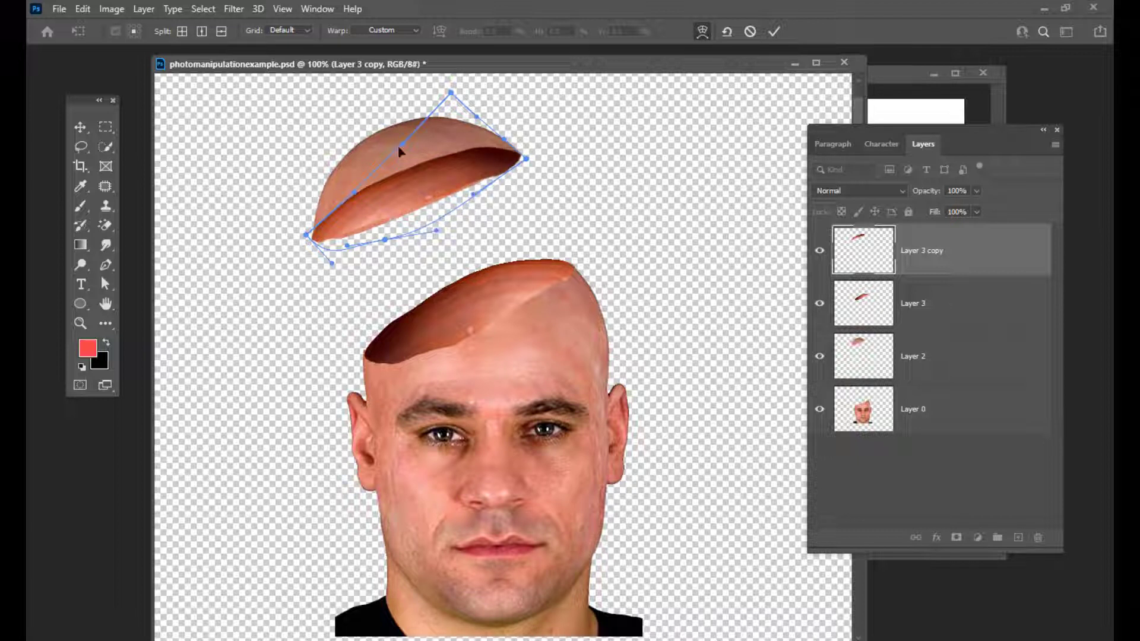
# Step: Pull the warp's upper corner and curve handle down to narrow the hollow into a thin opening, and apply the transformation
pyautogui.moveTo(451, 94); pyautogui.dragTo(362, 210)
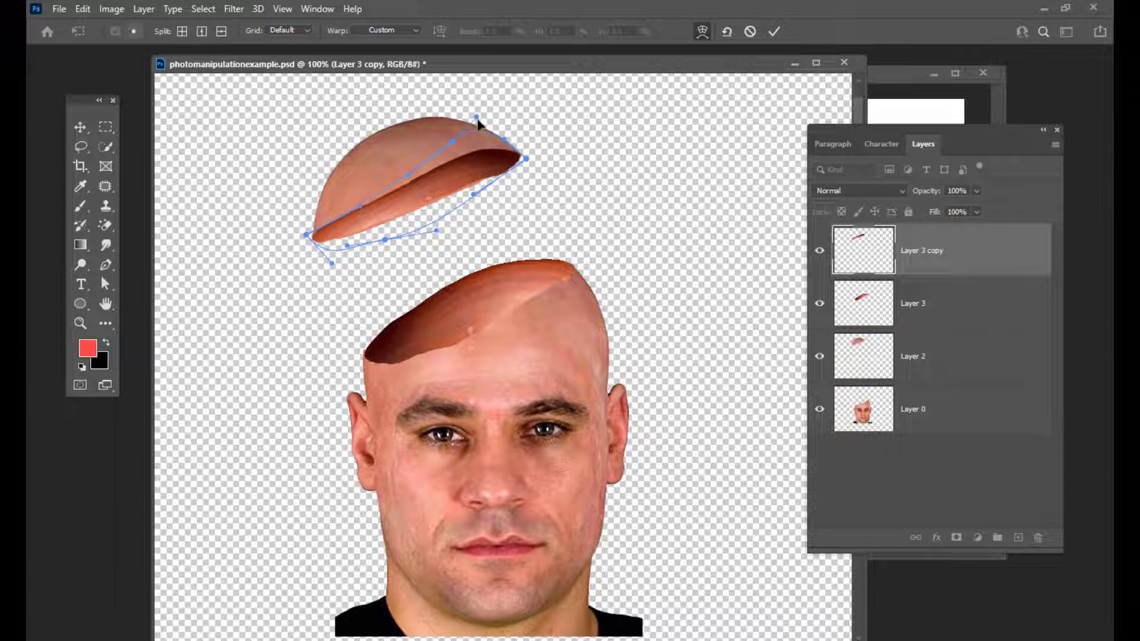
pyautogui.moveTo(477, 119); pyautogui.dragTo(487, 147)
pyautogui.moveTo(475, 196); pyautogui.dragTo(479, 206)
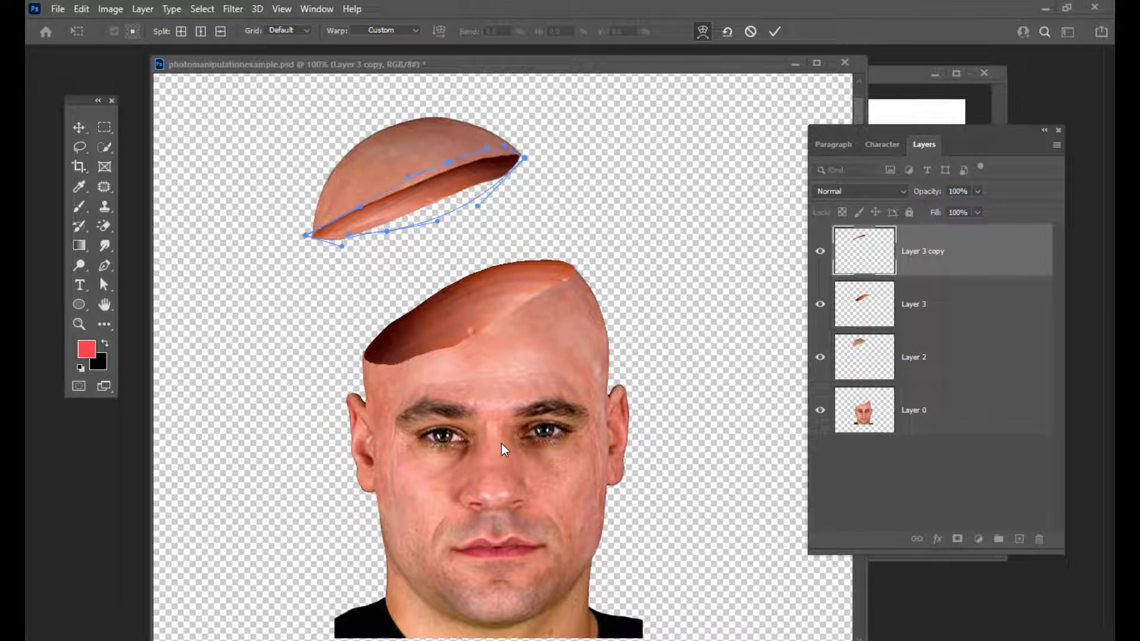
pyautogui.moveTo(830, 129); pyautogui.dragTo(736, 113)
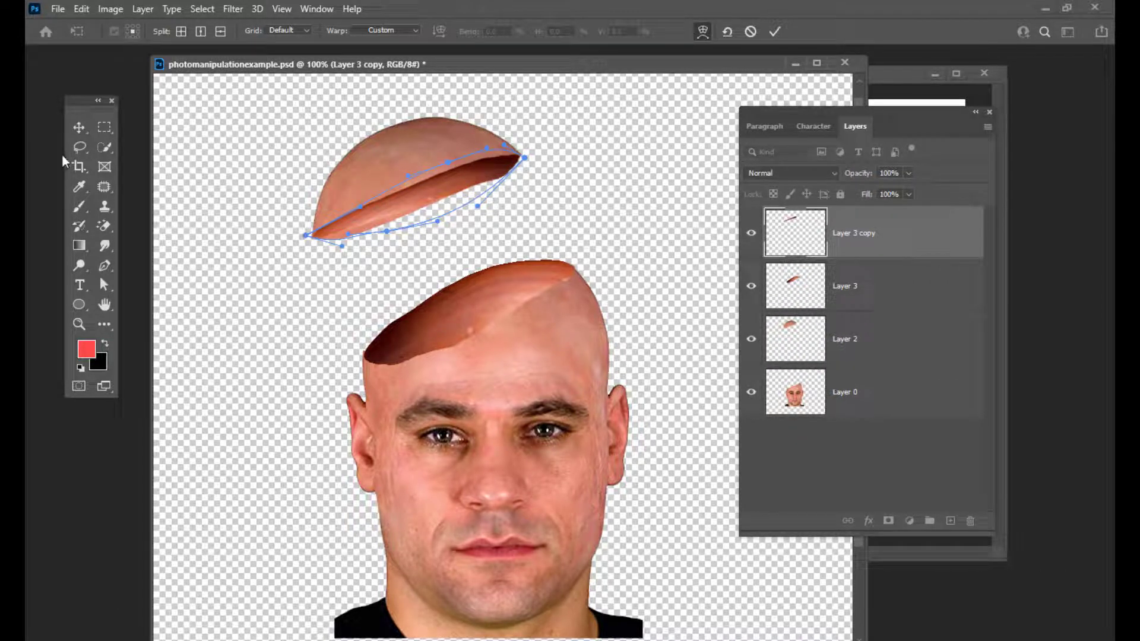
pyautogui.click(79, 127)
# Step: Add a Curves adjustment layer above Layer 3, clipped so it affects only the head's interior
pyautogui.moveTo(829, 113); pyautogui.dragTo(810, 110)
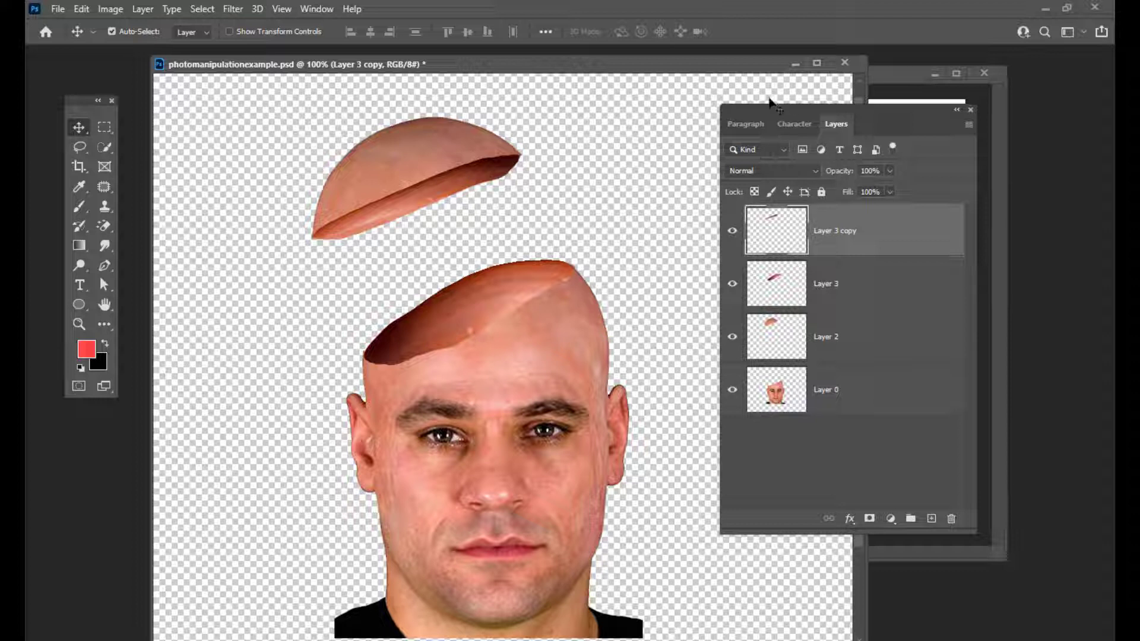
pyautogui.moveTo(757, 104); pyautogui.dragTo(734, 98)
pyautogui.click(830, 283)
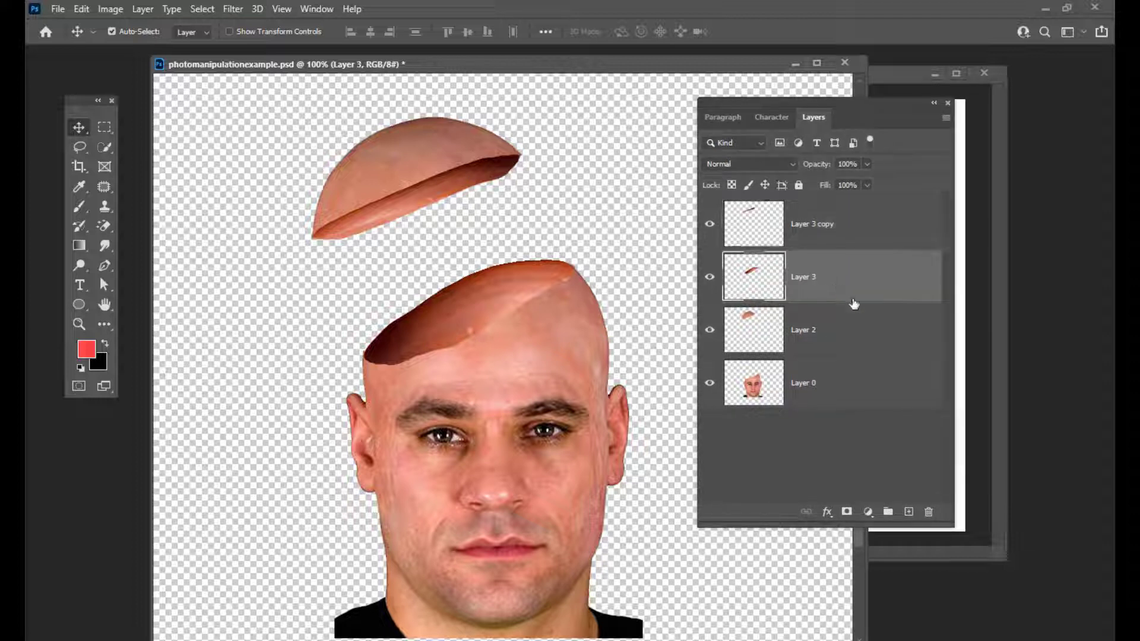
pyautogui.click(710, 277)
pyautogui.click(709, 277)
pyautogui.moveTo(807, 103); pyautogui.dragTo(770, 89)
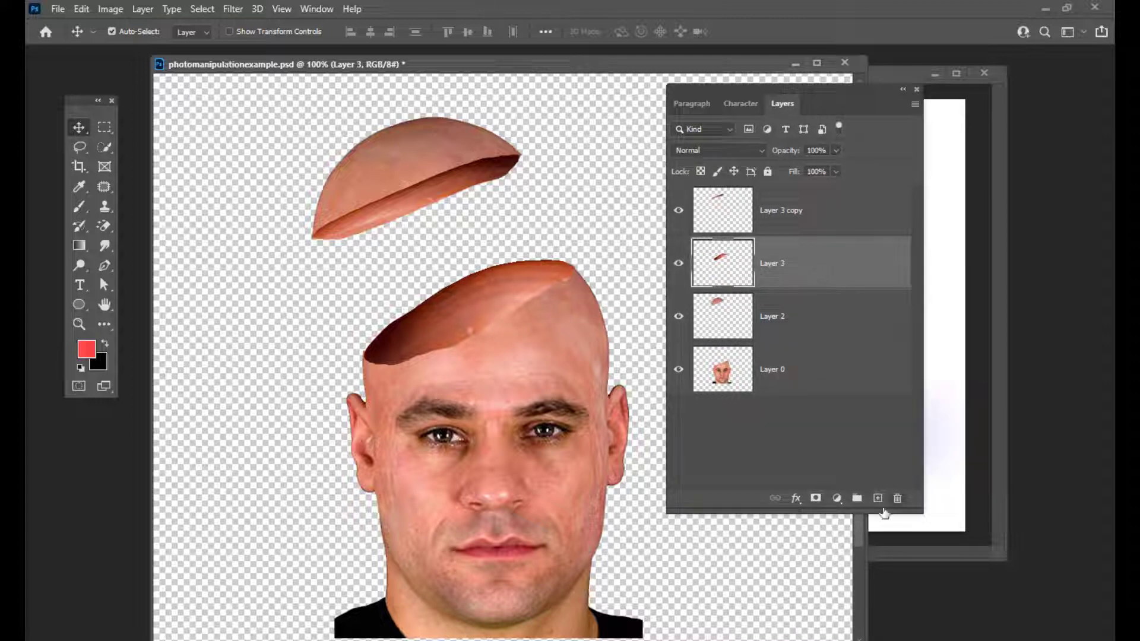
pyautogui.click(837, 499)
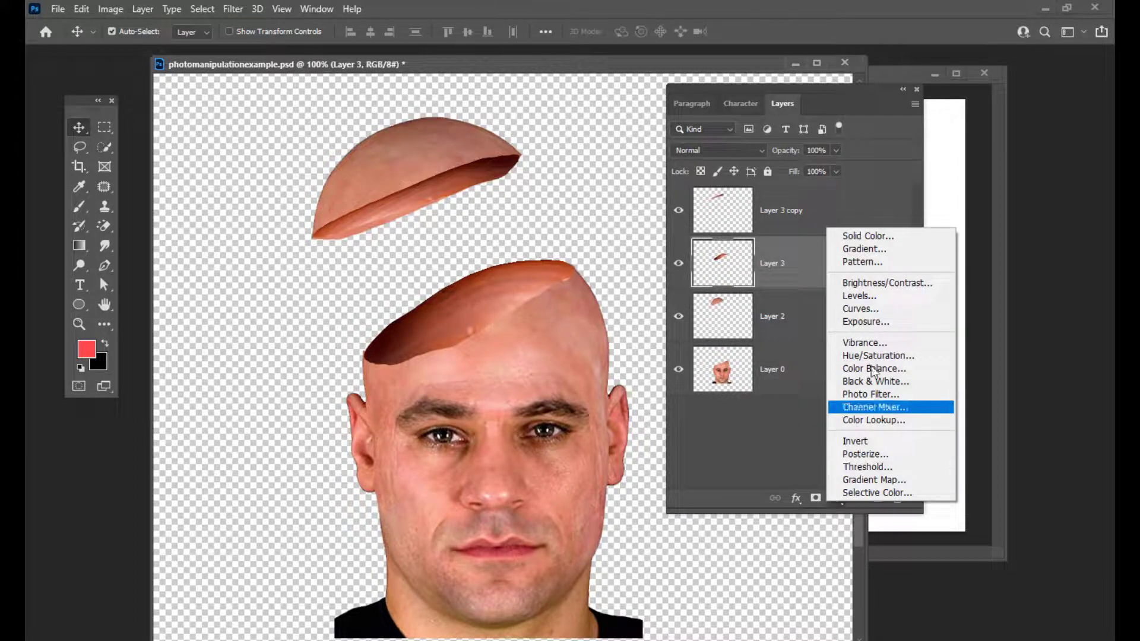
pyautogui.click(848, 309)
pyautogui.moveTo(836, 306); pyautogui.dragTo(753, 180)
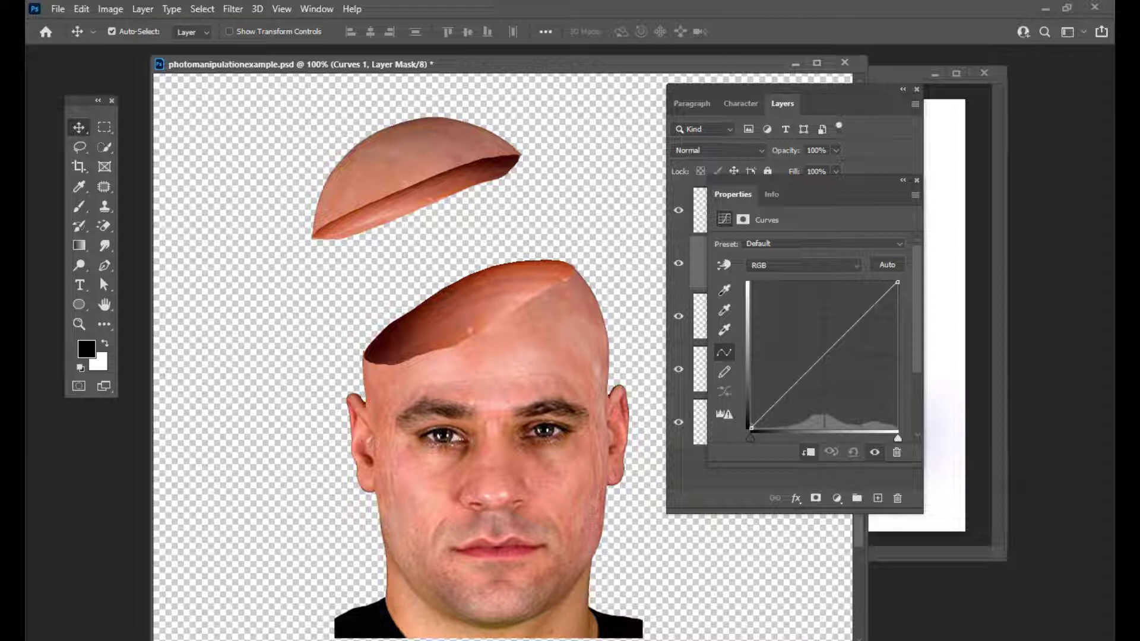
# Step: Lower the midpoint of the clipped RGB curve to darken the head's interior, and collapse the adjustment's settings
pyautogui.moveTo(825, 356); pyautogui.dragTo(838, 370)
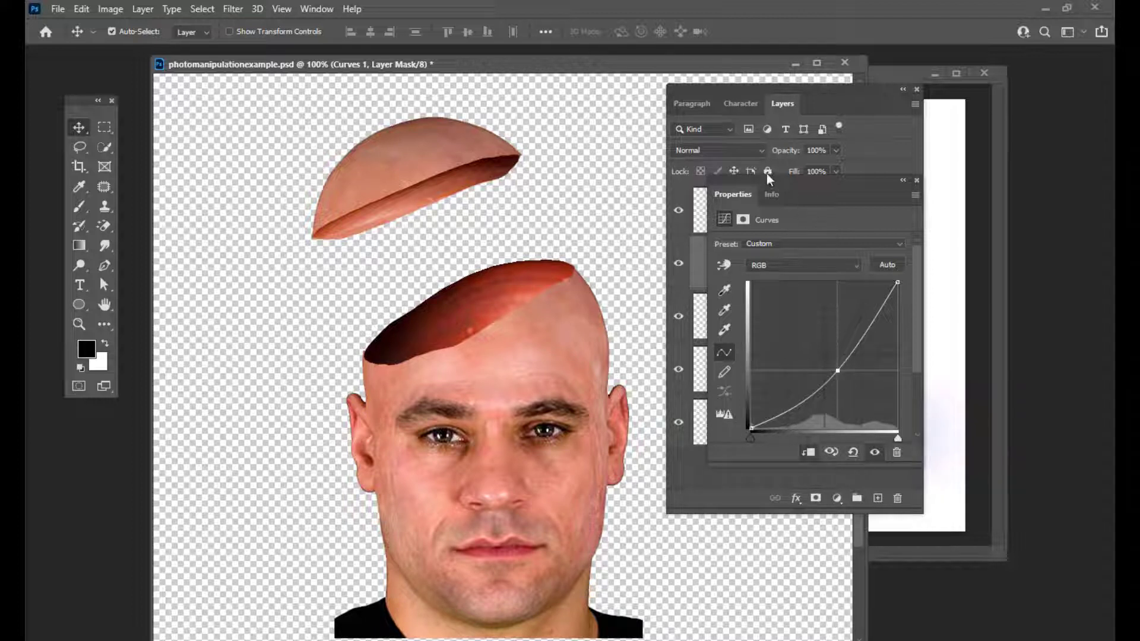
pyautogui.moveTo(764, 182); pyautogui.dragTo(734, 193)
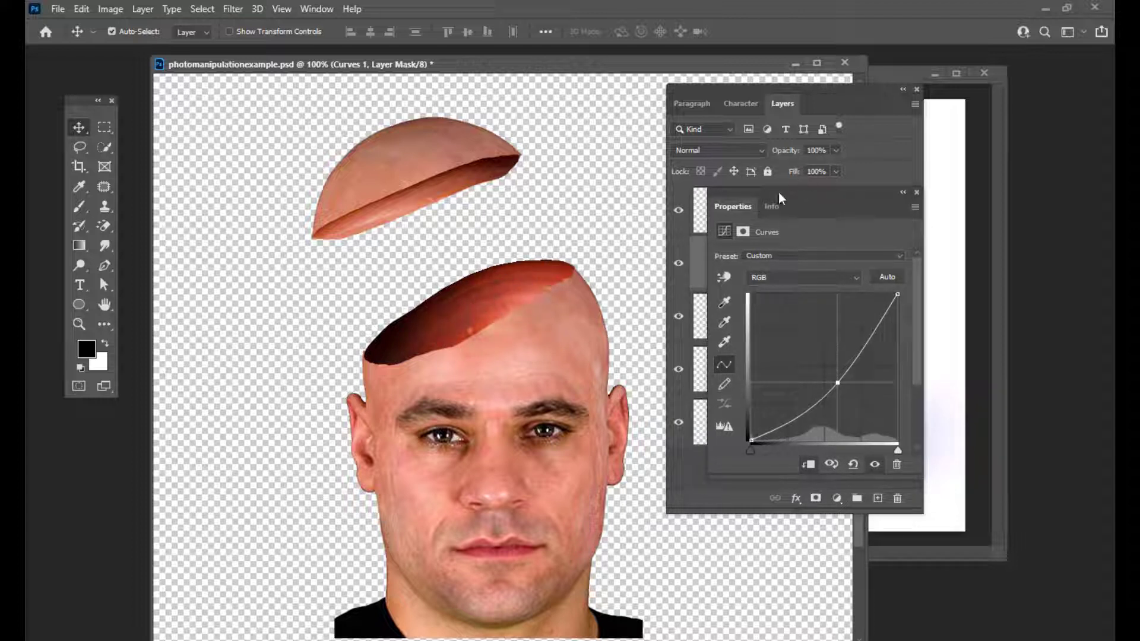
pyautogui.moveTo(779, 191); pyautogui.dragTo(766, 191)
pyautogui.click(904, 192)
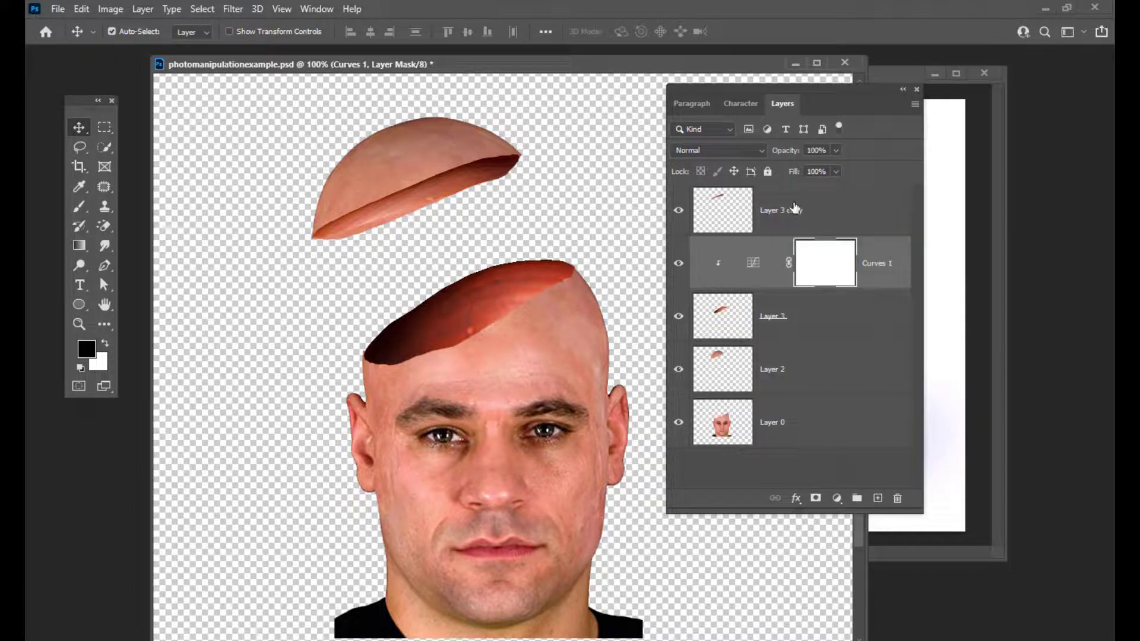
# Step: Add a second Curves adjustment layer above the Layer 3 copy and clip it to that layer
pyautogui.moveTo(747, 87); pyautogui.dragTo(758, 87)
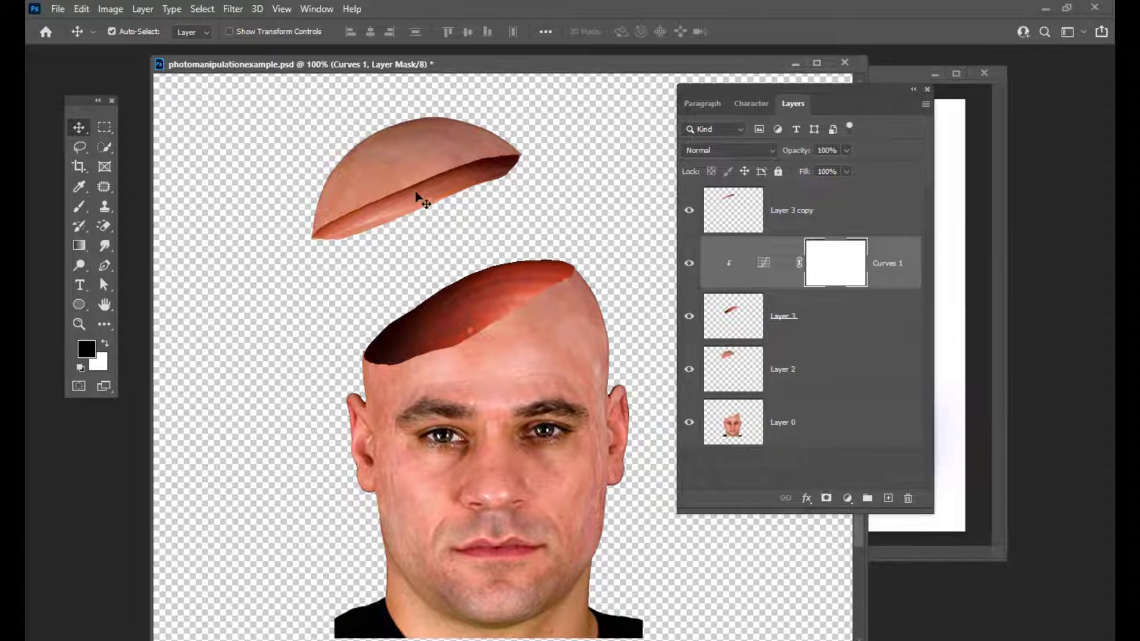
pyautogui.click(828, 208)
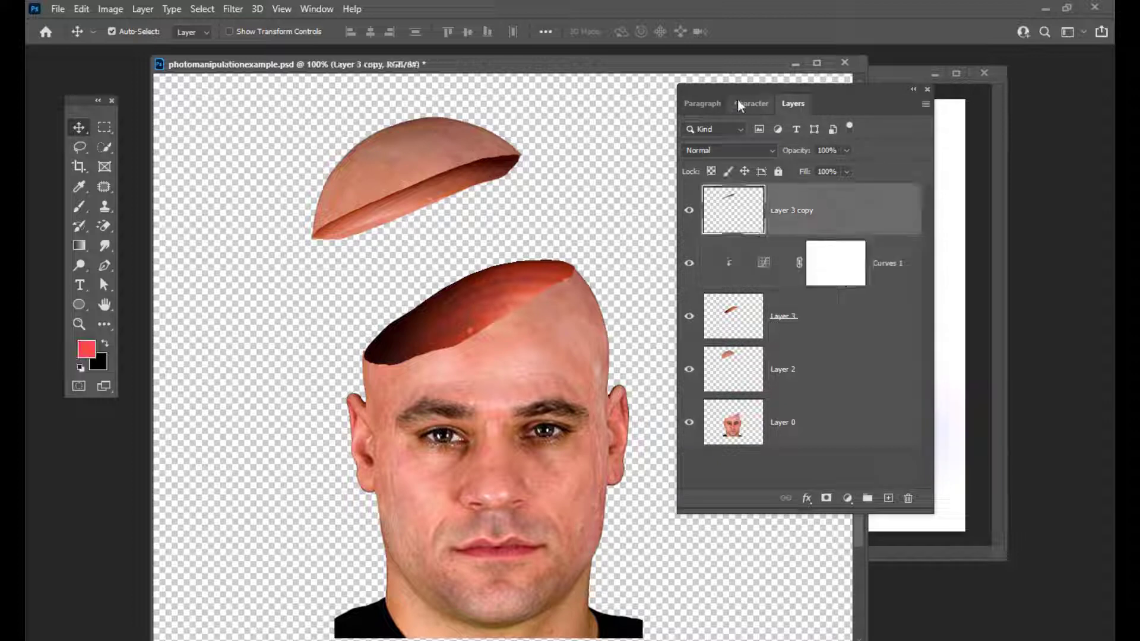
pyautogui.moveTo(760, 91); pyautogui.dragTo(740, 90)
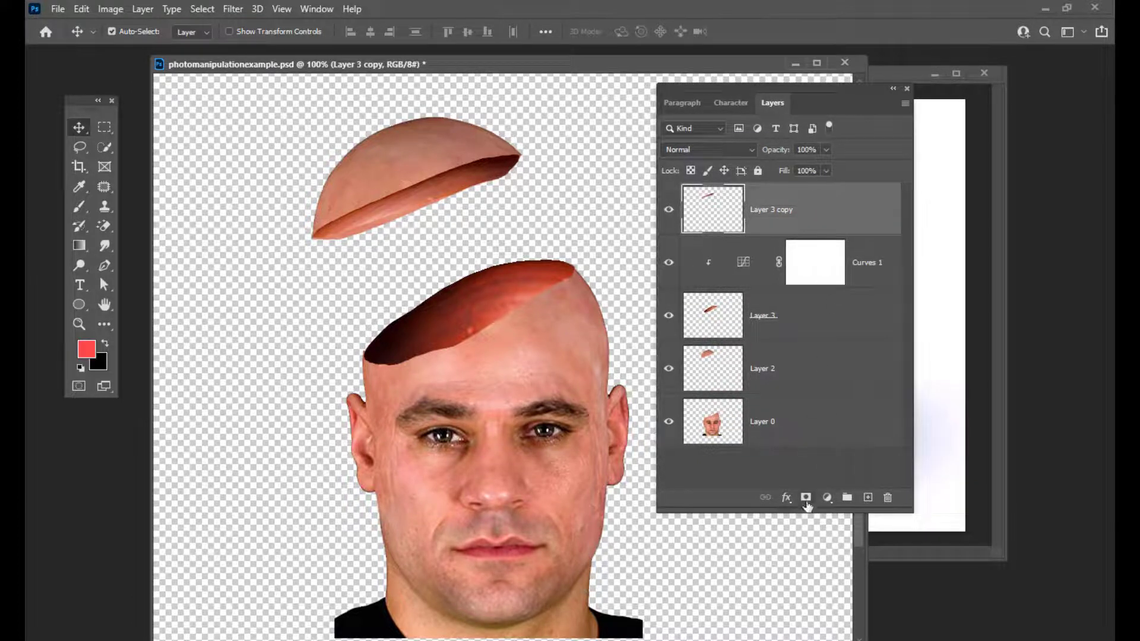
pyautogui.click(827, 497)
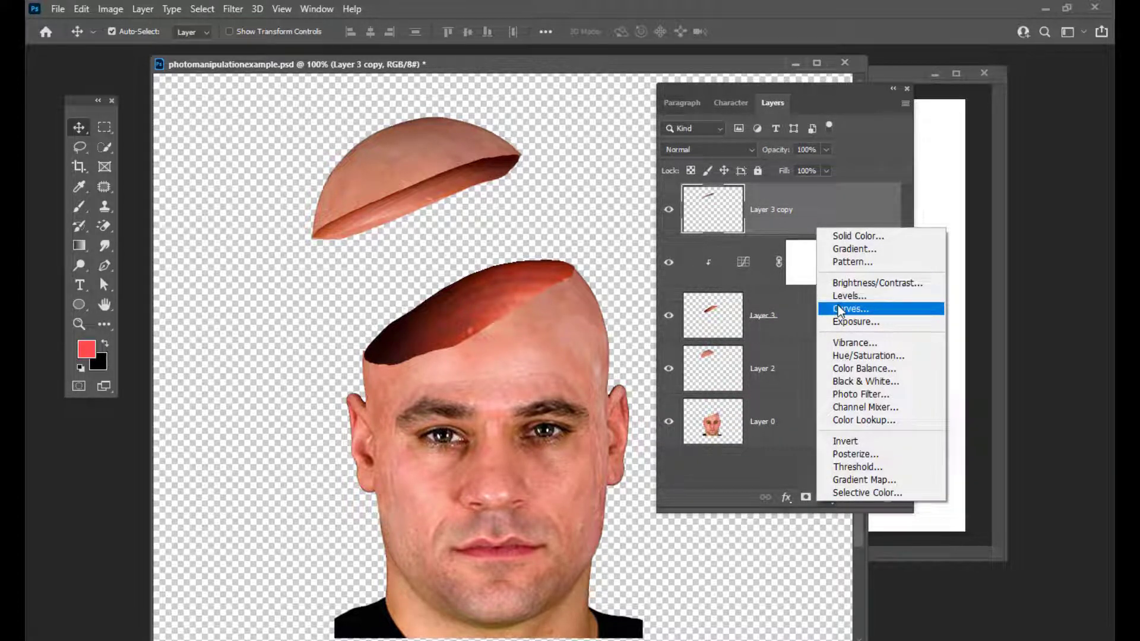
pyautogui.click(840, 309)
pyautogui.moveTo(764, 188); pyautogui.dragTo(743, 190)
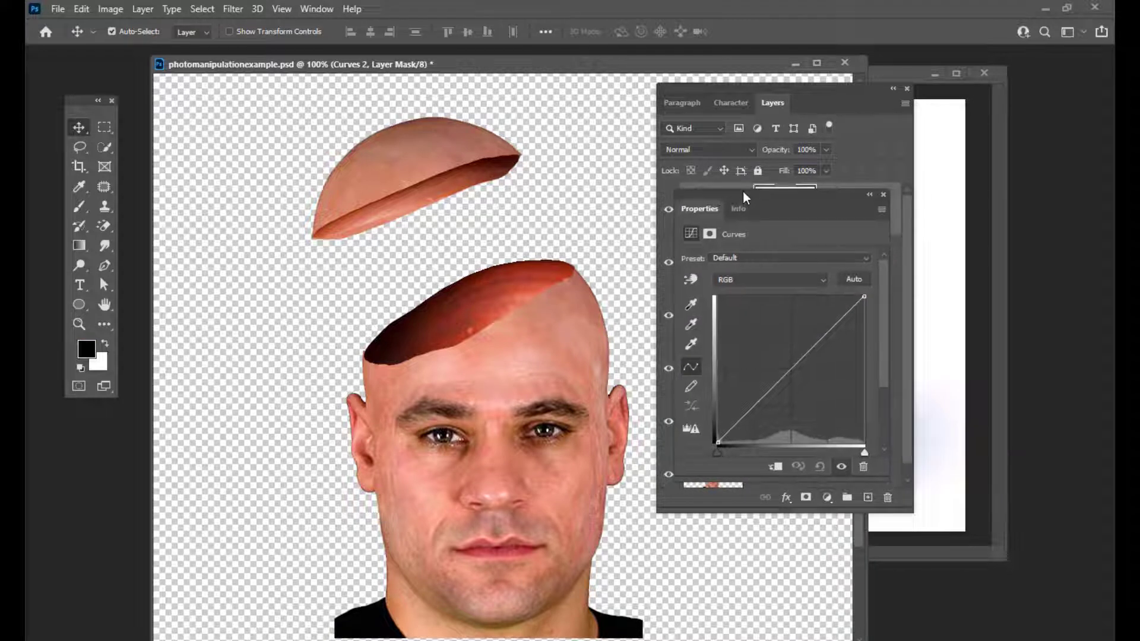
pyautogui.click(774, 467)
pyautogui.moveTo(727, 200); pyautogui.dragTo(677, 201)
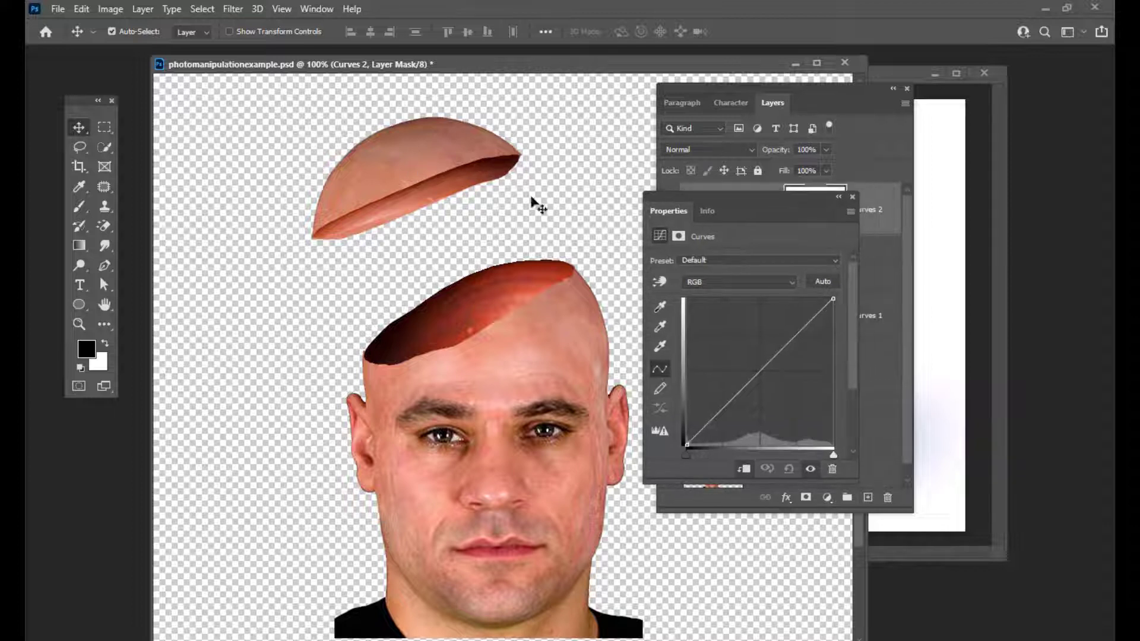
# Step: Lower the midpoint of the second RGB curve to darken the skull top's hollow, and close the adjustment's settings
pyautogui.click(763, 373)
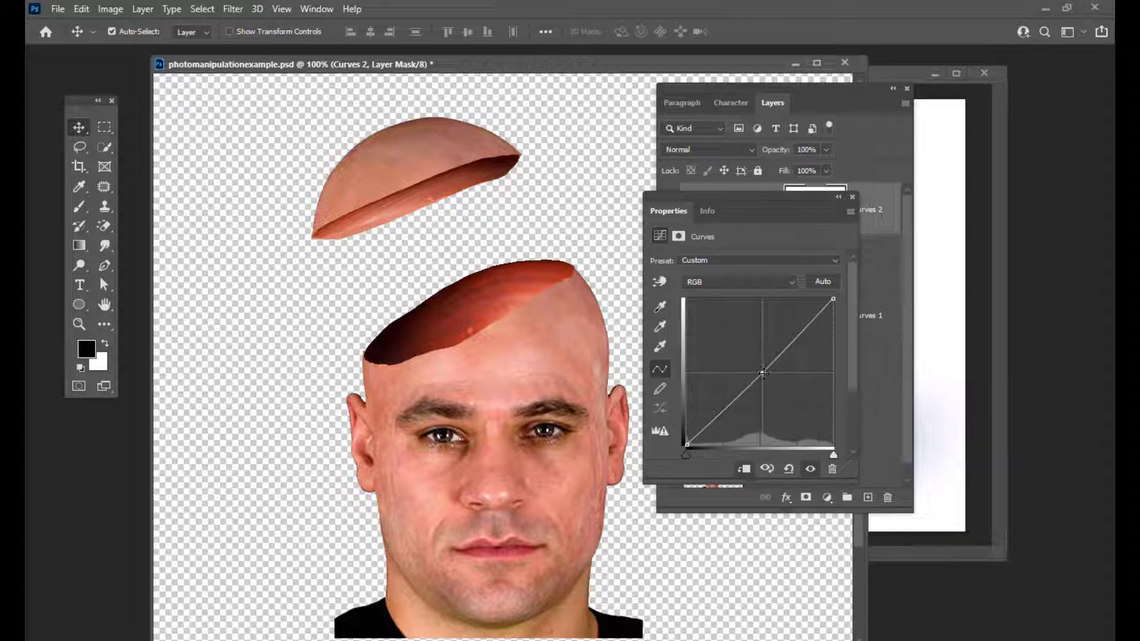
pyautogui.moveTo(762, 373); pyautogui.dragTo(772, 382)
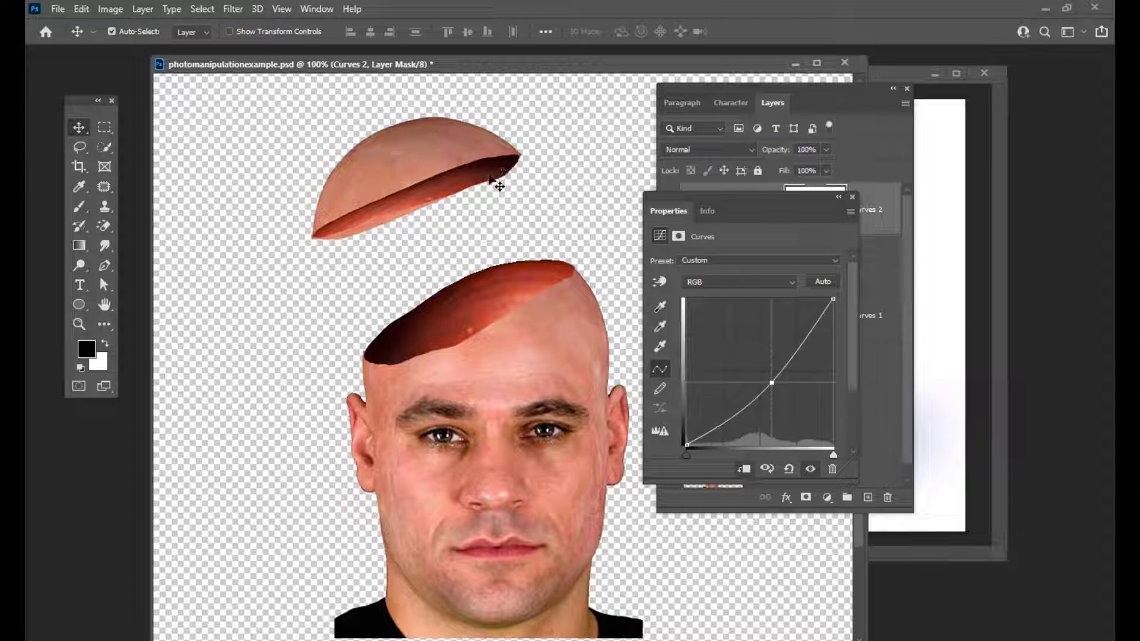
pyautogui.click(853, 198)
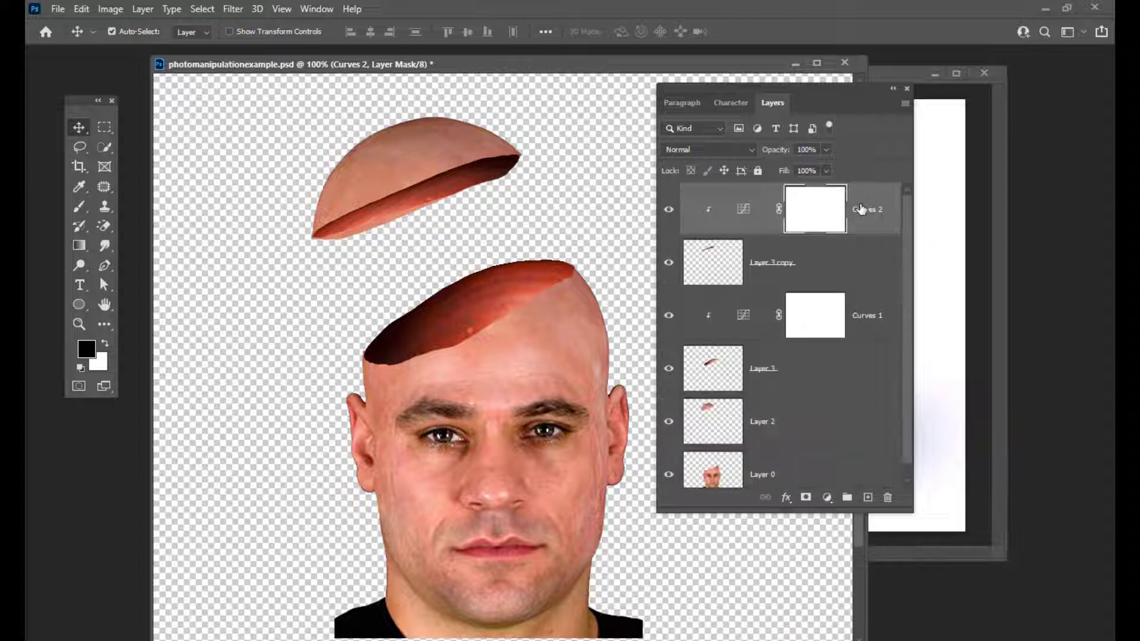
# Step: Warp the Layer 3 copy again, pulling its lower-right corner inward and its inner surface toward the left tip
pyautogui.click(740, 264)
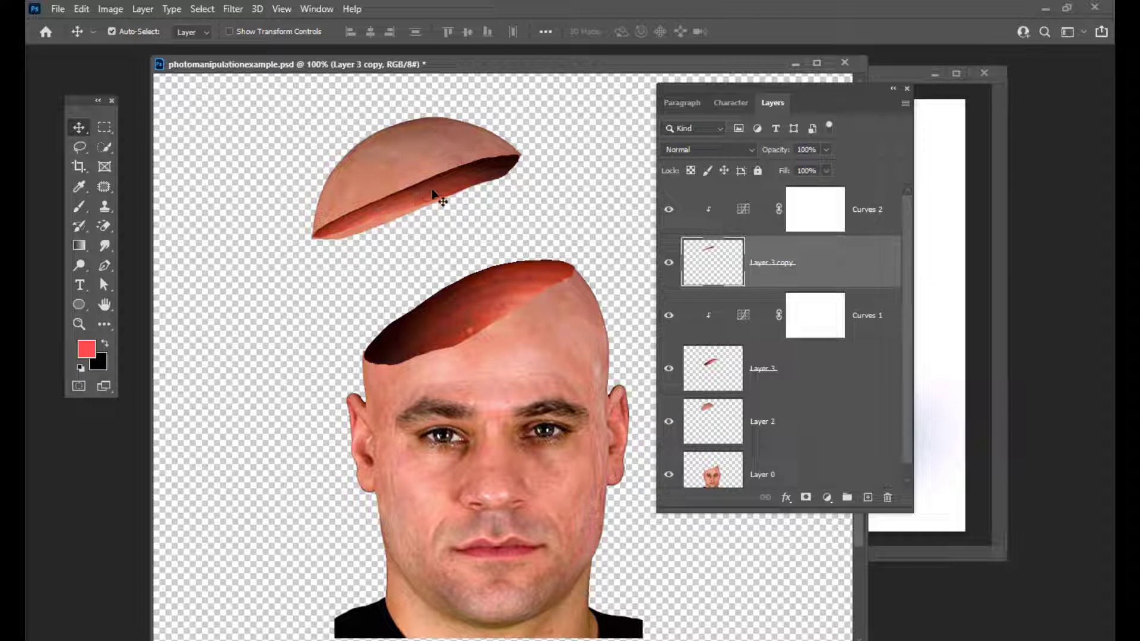
pyautogui.hotkey('ctrl', 't')
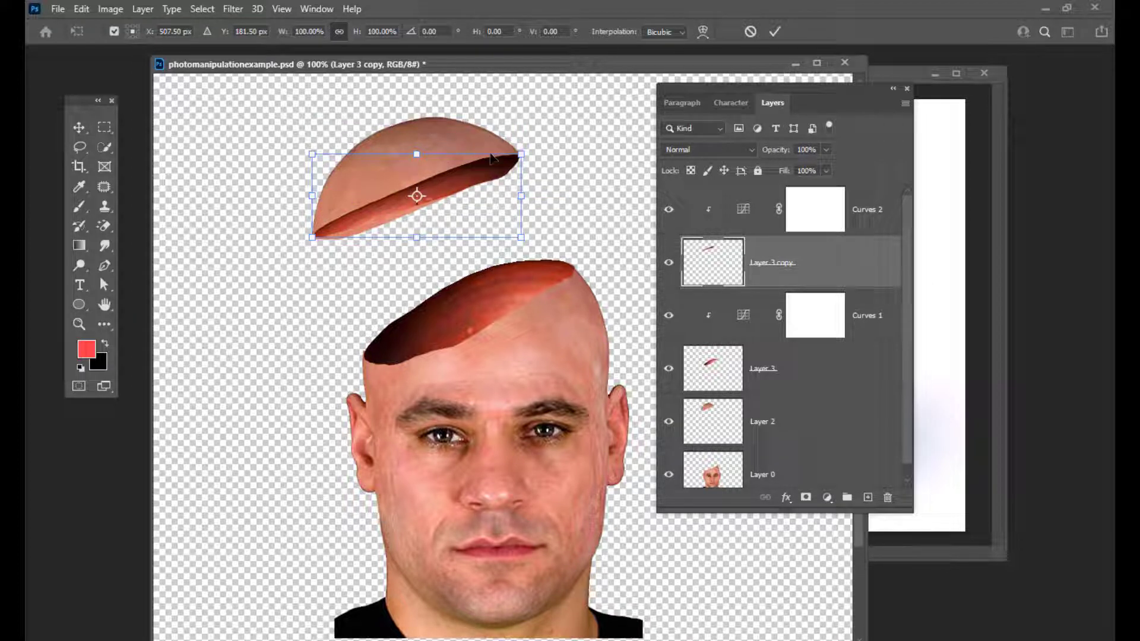
pyautogui.click(703, 32)
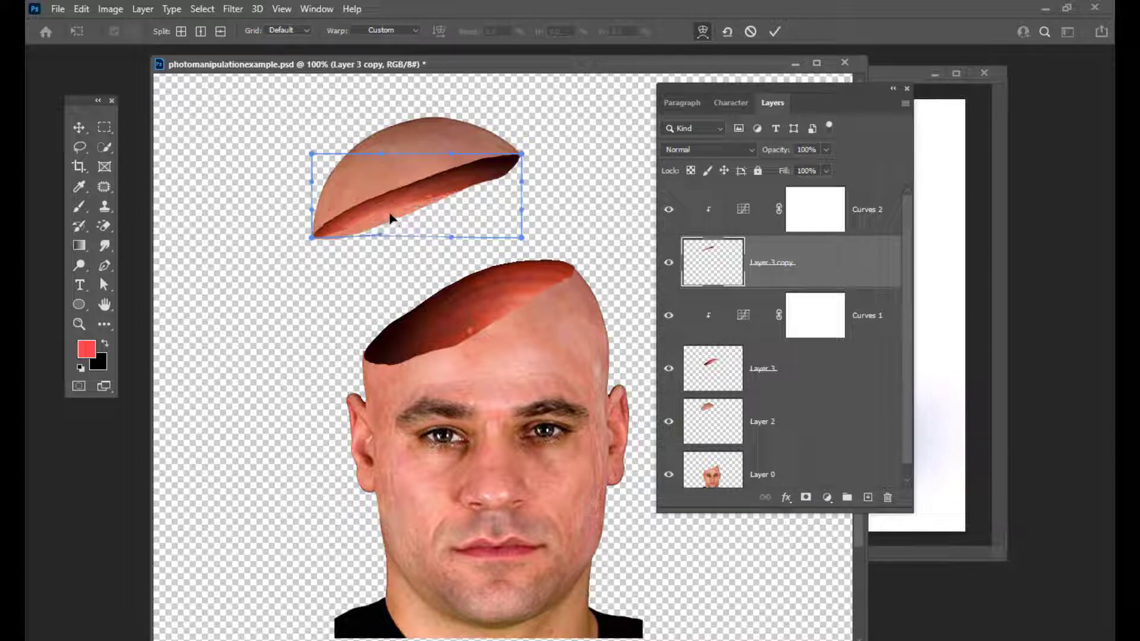
pyautogui.moveTo(522, 238); pyautogui.dragTo(516, 223)
pyautogui.moveTo(401, 209); pyautogui.dragTo(342, 237)
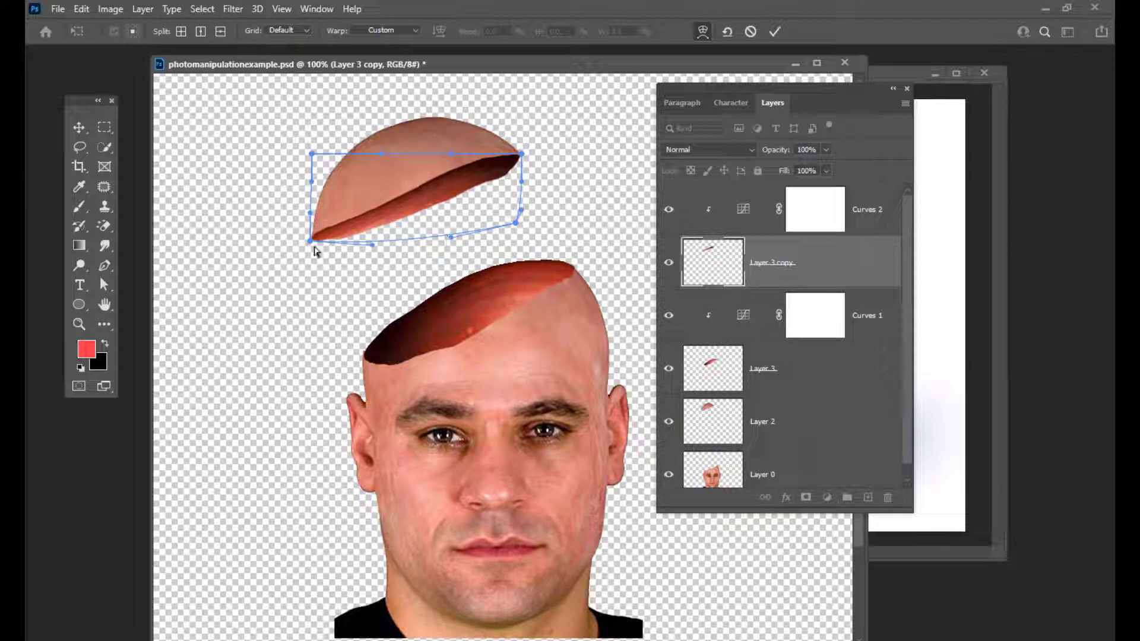
# Step: Fine-tune the warp's lower corners and bottom edge to fit the skull top's rim, and apply the transformation
pyautogui.moveTo(312, 243)
pyautogui.mouseDown()
pyautogui.moveTo(310, 194)
pyautogui.moveTo(322, 246)
pyautogui.mouseUp()
pyautogui.moveTo(517, 227); pyautogui.dragTo(514, 218)
pyautogui.moveTo(372, 248); pyautogui.dragTo(373, 247)
pyautogui.click(776, 32)
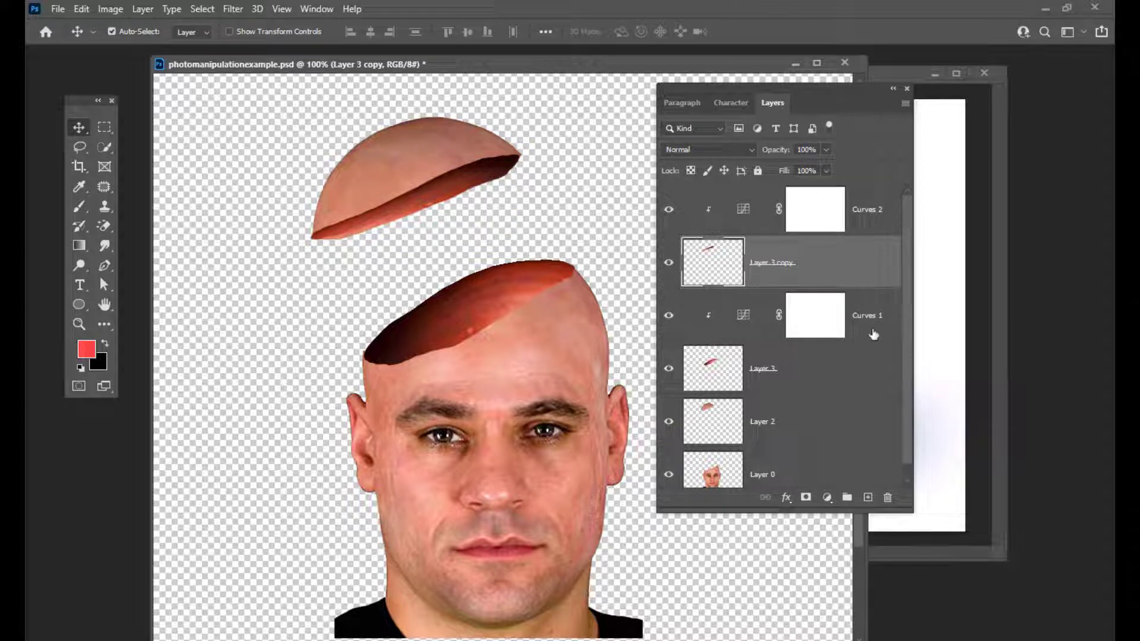
pyautogui.moveTo(743, 89); pyautogui.dragTo(762, 72)
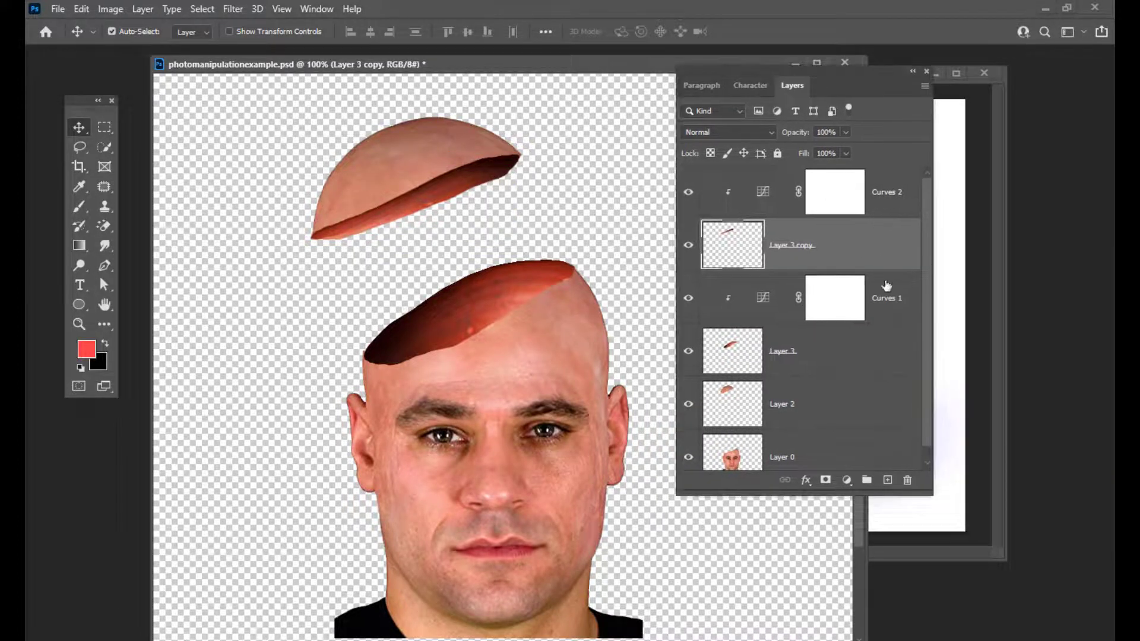
# Step: Group Curves 1, Layer 3, Layer 2 and Layer 0, and name the group bottompart
pyautogui.scroll(-1, 887, 286)
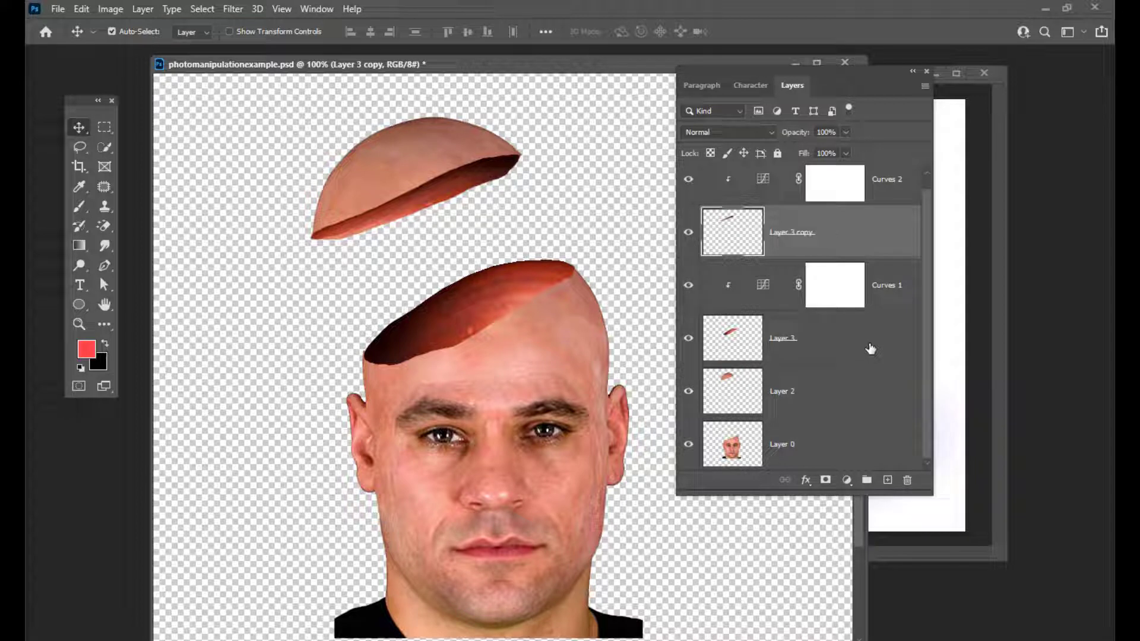
pyautogui.click(853, 409)
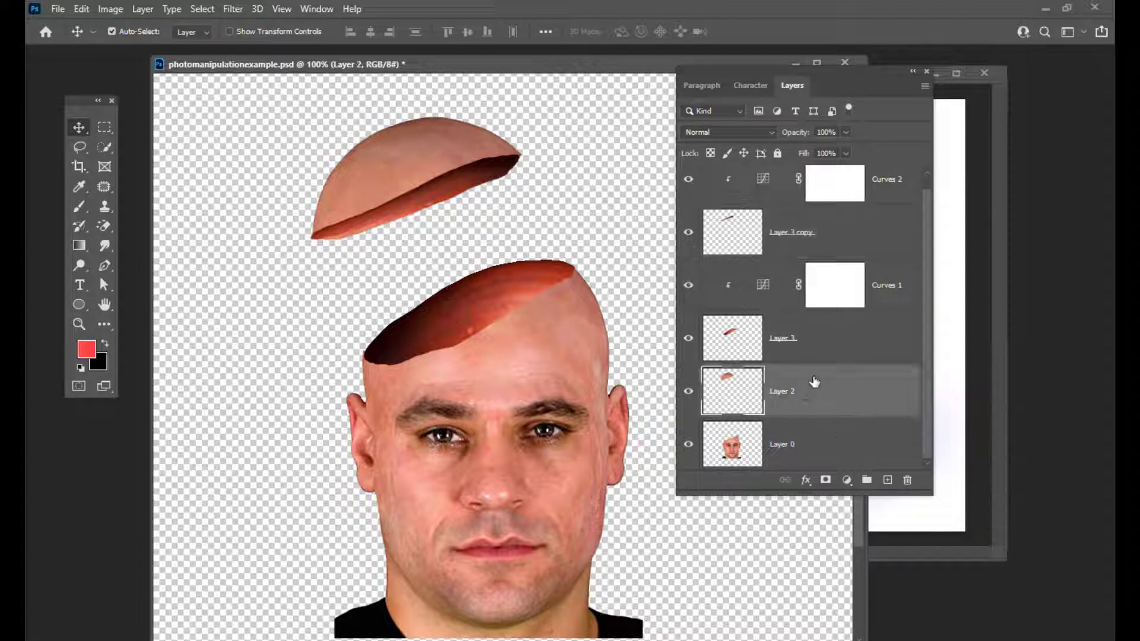
pyautogui.click(830, 338)
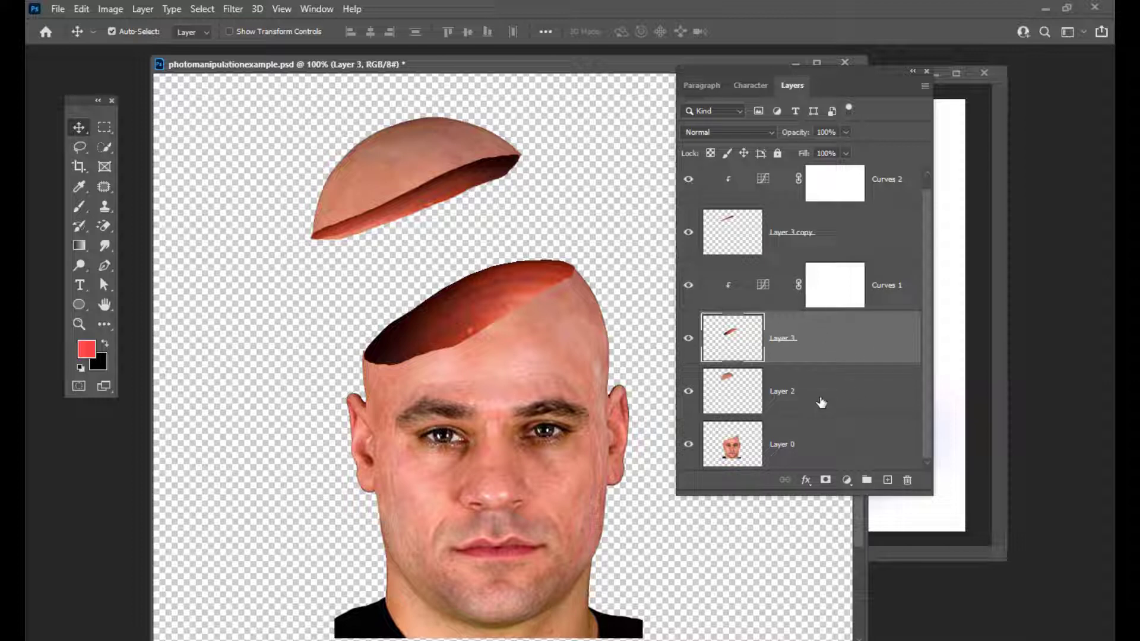
pyautogui.keyDown('shift'); pyautogui.click(853, 449); pyautogui.keyUp('shift')
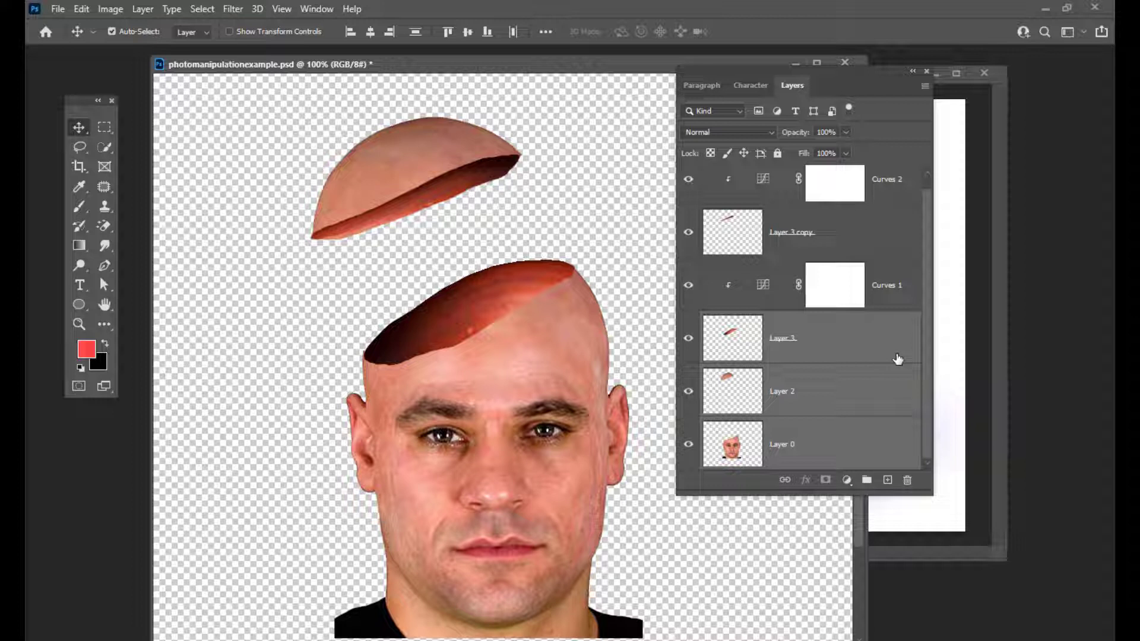
pyautogui.moveTo(898, 359); pyautogui.dragTo(850, 370)
pyautogui.hotkey('ctrl', 'g')
pyautogui.doubleClick(746, 281)
pyautogui.write('bottompa')
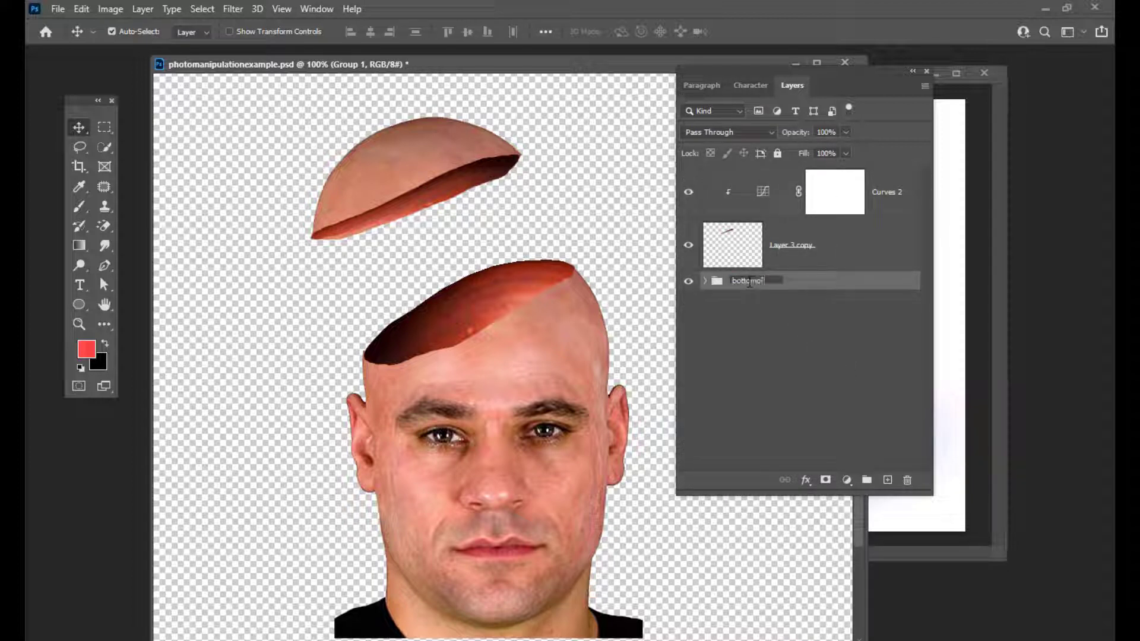
pyautogui.write('rt')
pyautogui.press('Return')
# Step: Move Layer 2, the skull top, out of the bottompart group to directly above it, and collapse the group
pyautogui.click(911, 186)
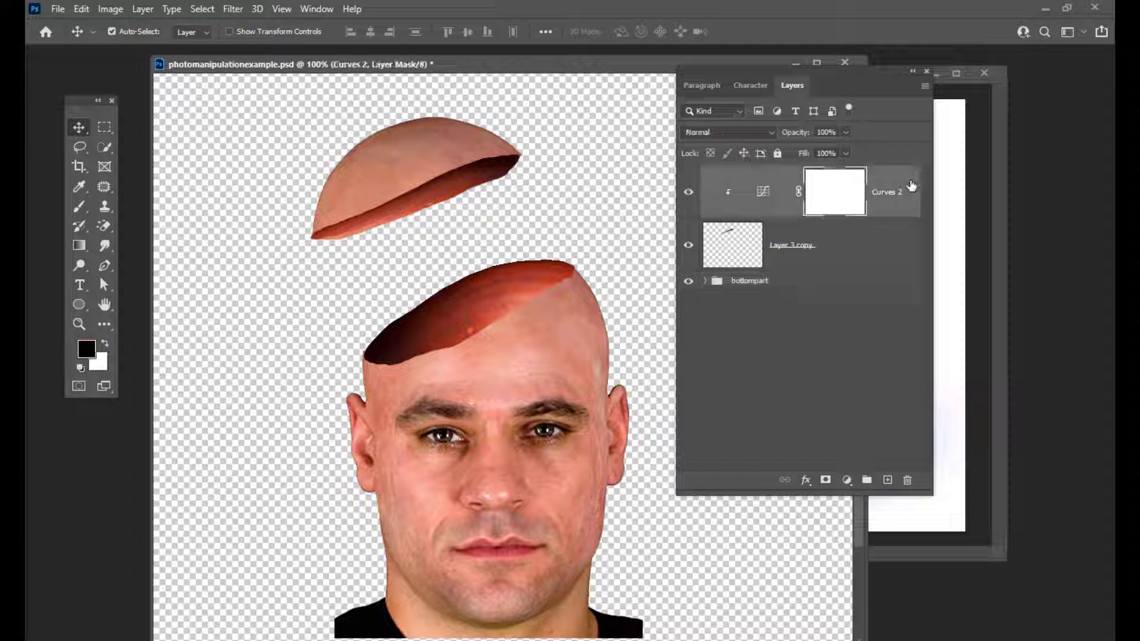
pyautogui.click(706, 281)
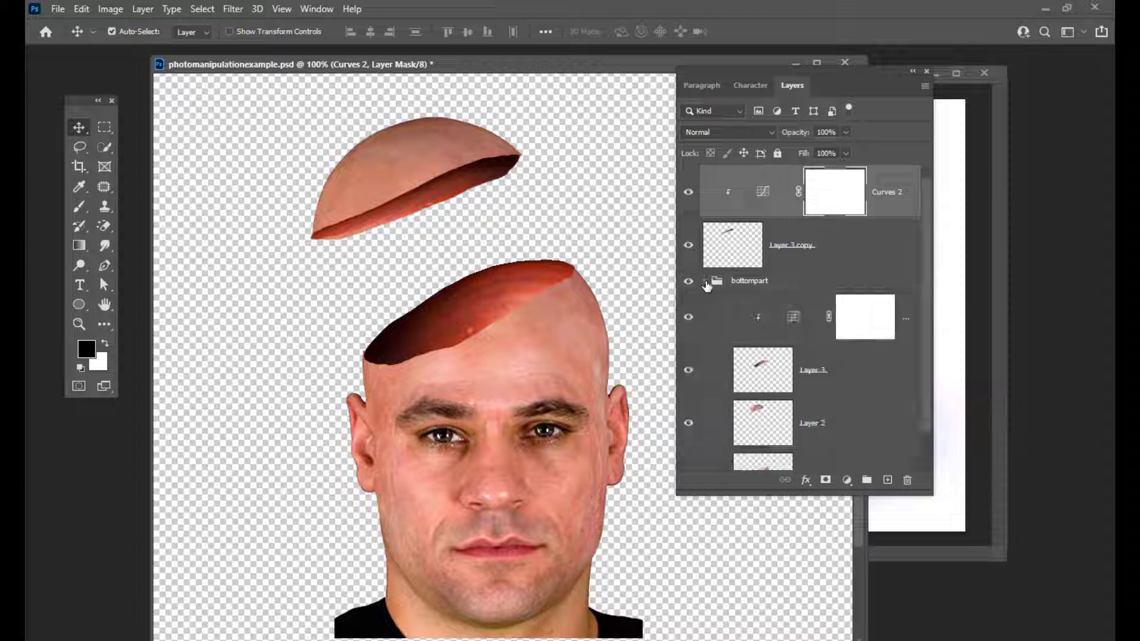
pyautogui.click(689, 370)
pyautogui.click(689, 370)
pyautogui.scroll(-1, 855, 368)
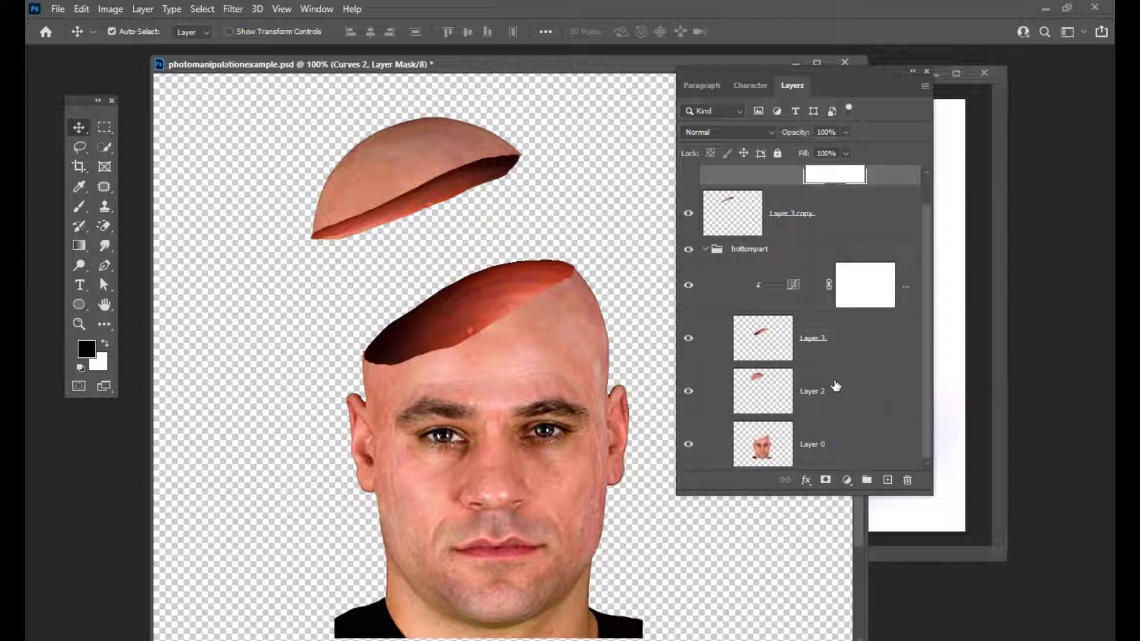
pyautogui.click(853, 389)
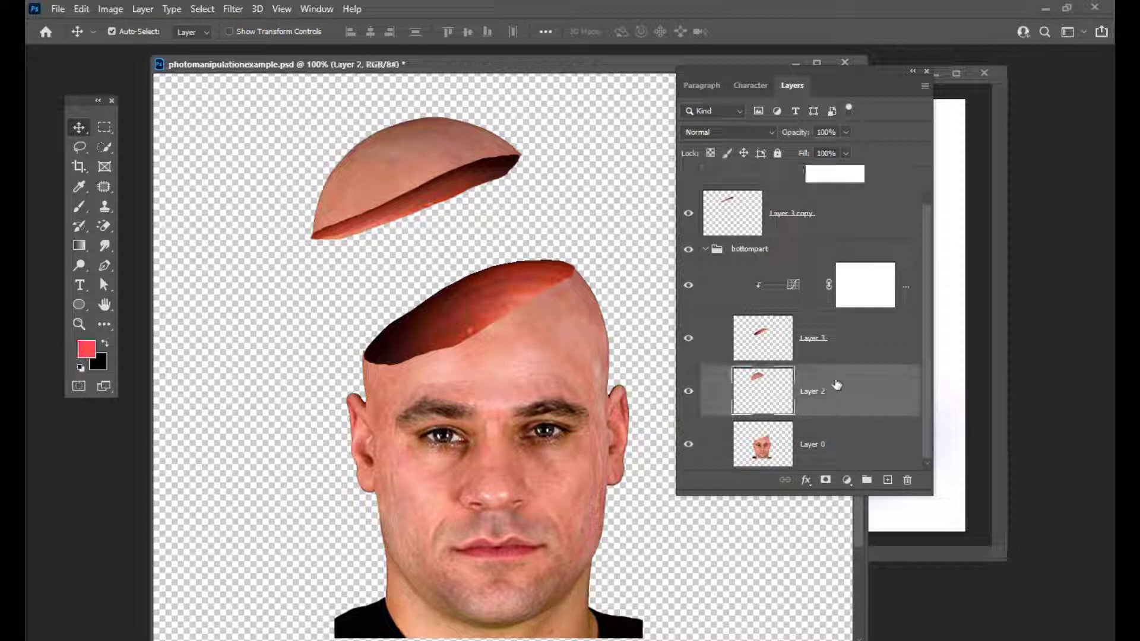
pyautogui.moveTo(872, 384); pyautogui.dragTo(840, 282)
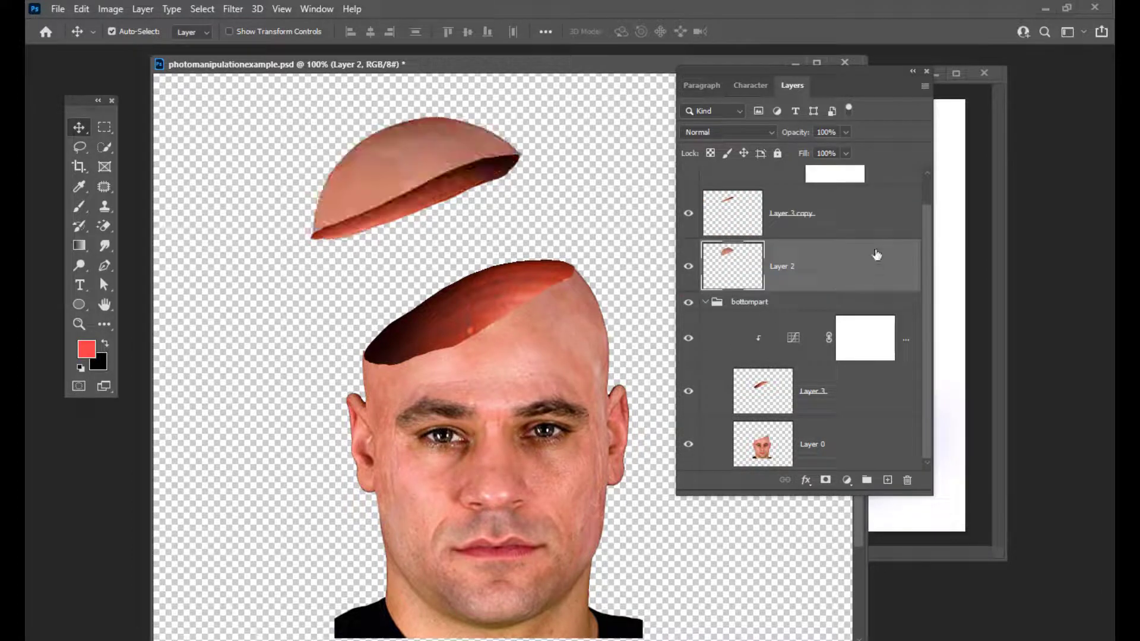
pyautogui.click(706, 302)
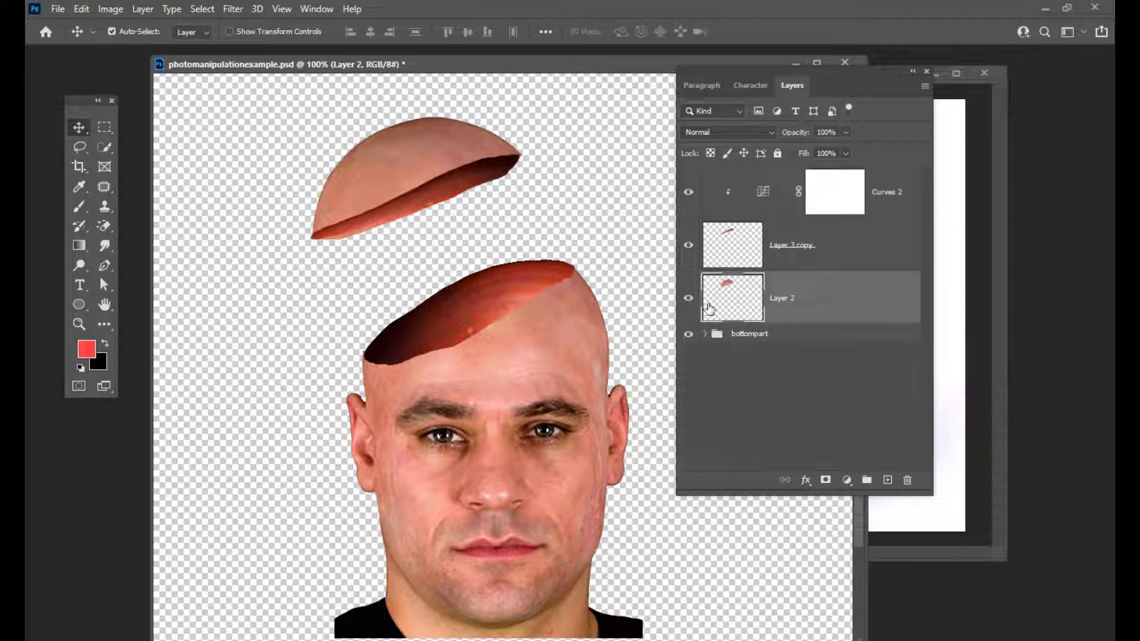
# Step: Group Curves 2, Layer 3 copy and Layer 2, and name the group toppart
pyautogui.click(901, 190)
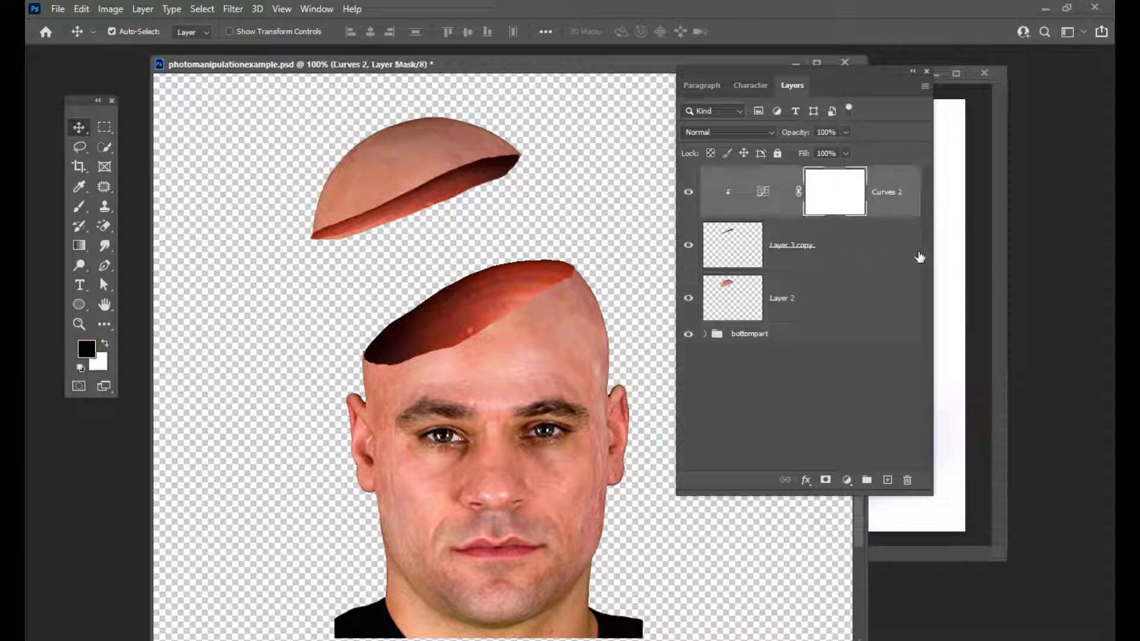
pyautogui.keyDown('shift'); pyautogui.click(881, 285); pyautogui.keyUp('shift')
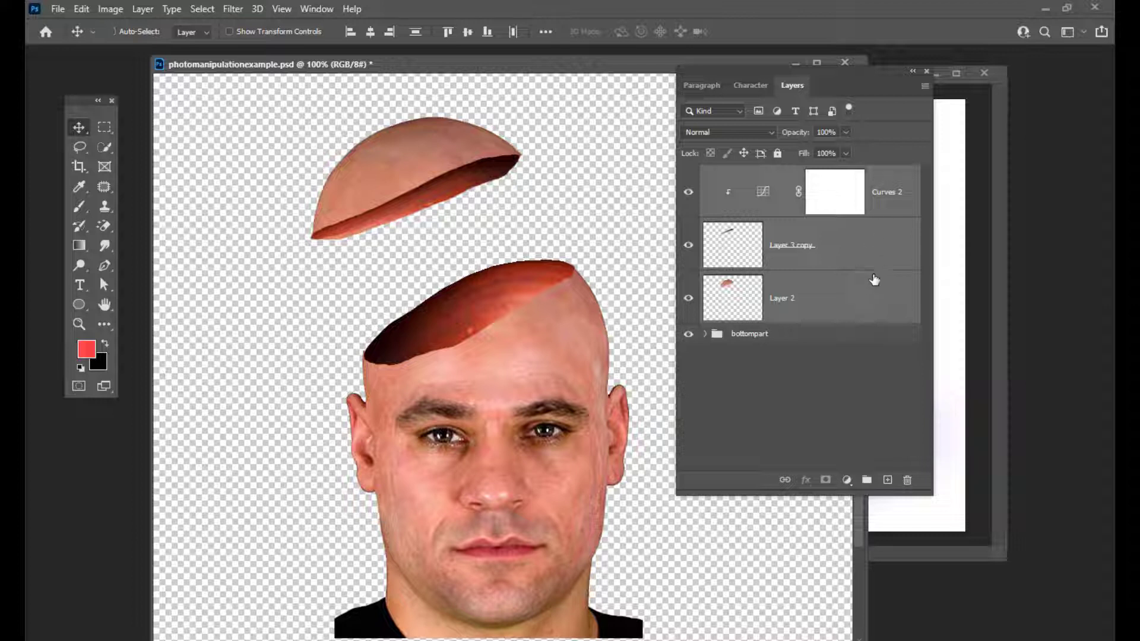
pyautogui.hotkey('ctrl', 'g')
pyautogui.doubleClick(753, 175)
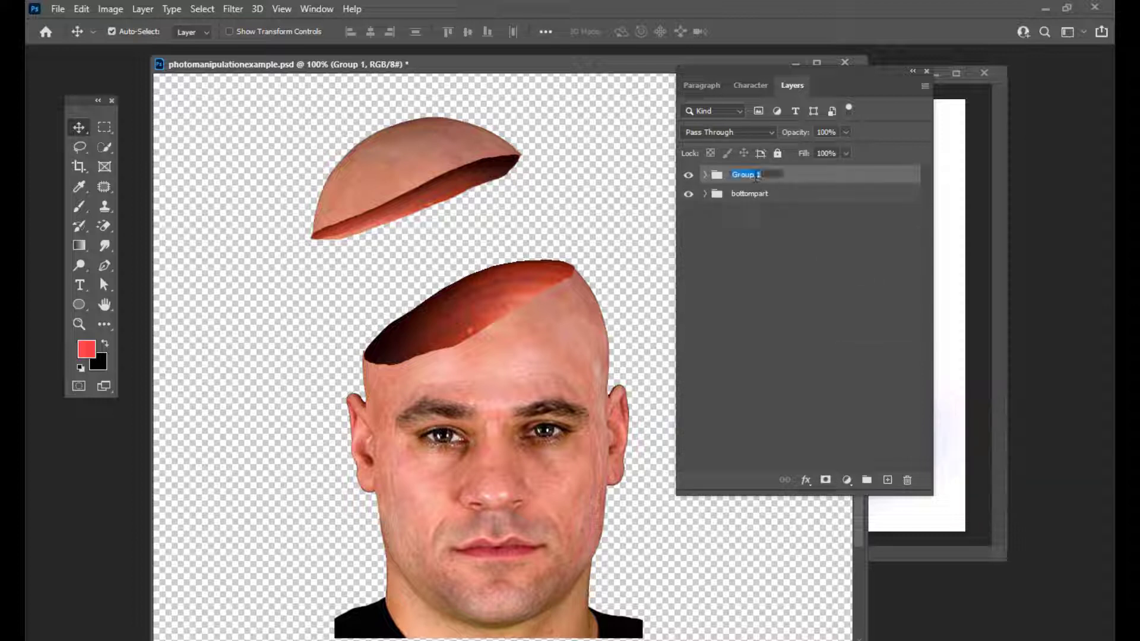
pyautogui.write('toppart')
pyautogui.click(836, 183)
# Step: Rotate the toppart group to -25.91° and shift it left above the open head, applying the transformation
pyautogui.moveTo(740, 68); pyautogui.dragTo(792, 80)
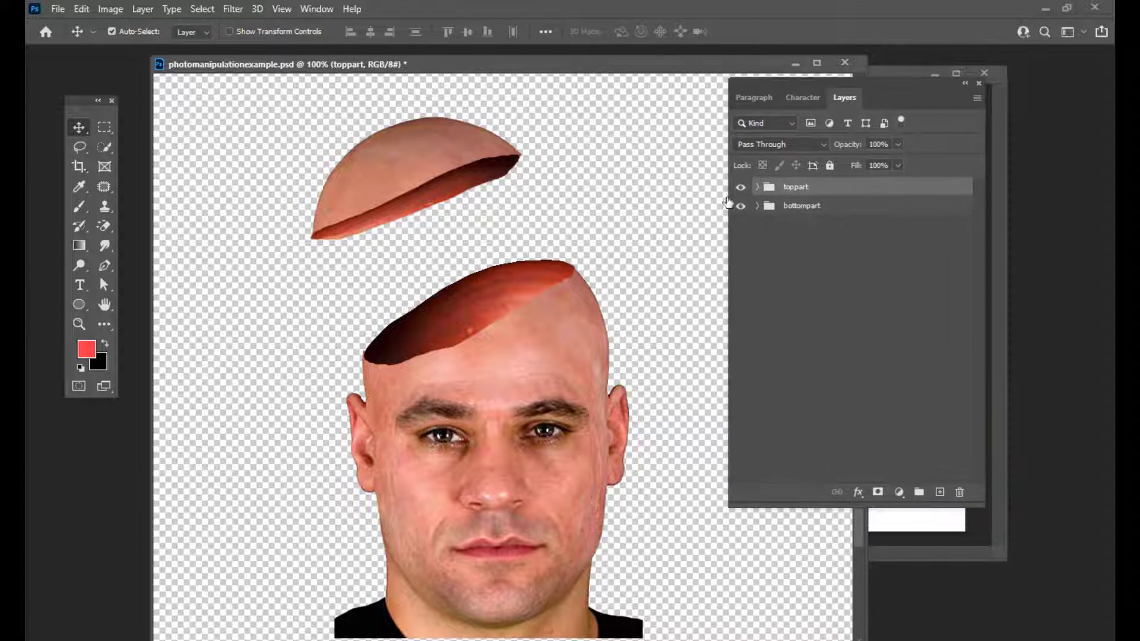
pyautogui.moveTo(730, 93); pyautogui.dragTo(741, 93)
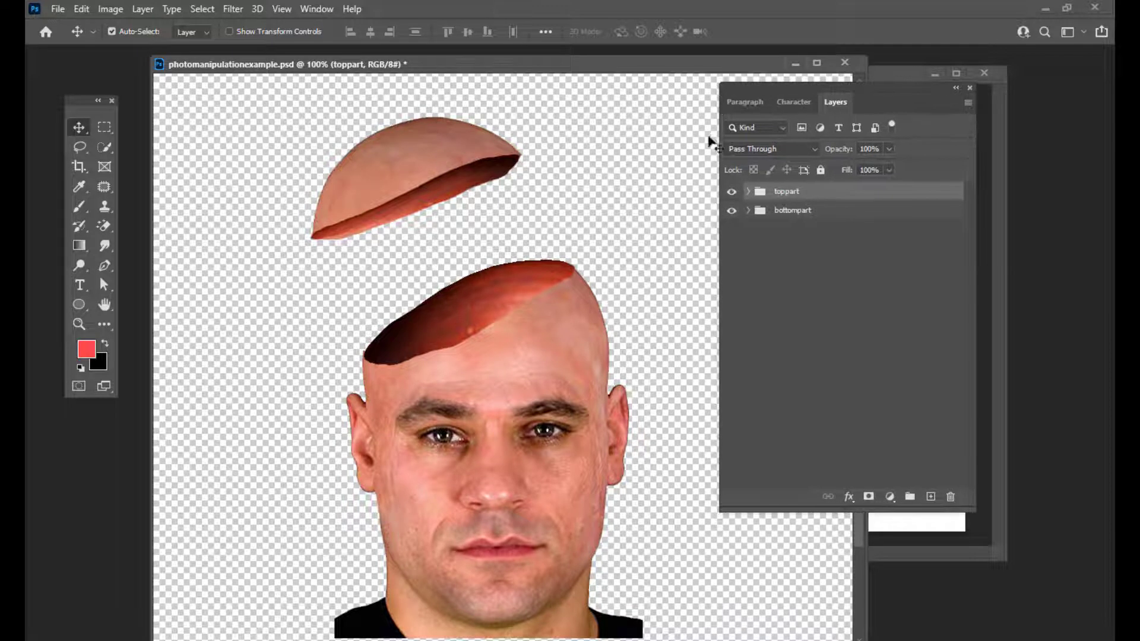
pyautogui.hotkey('ctrl', 't')
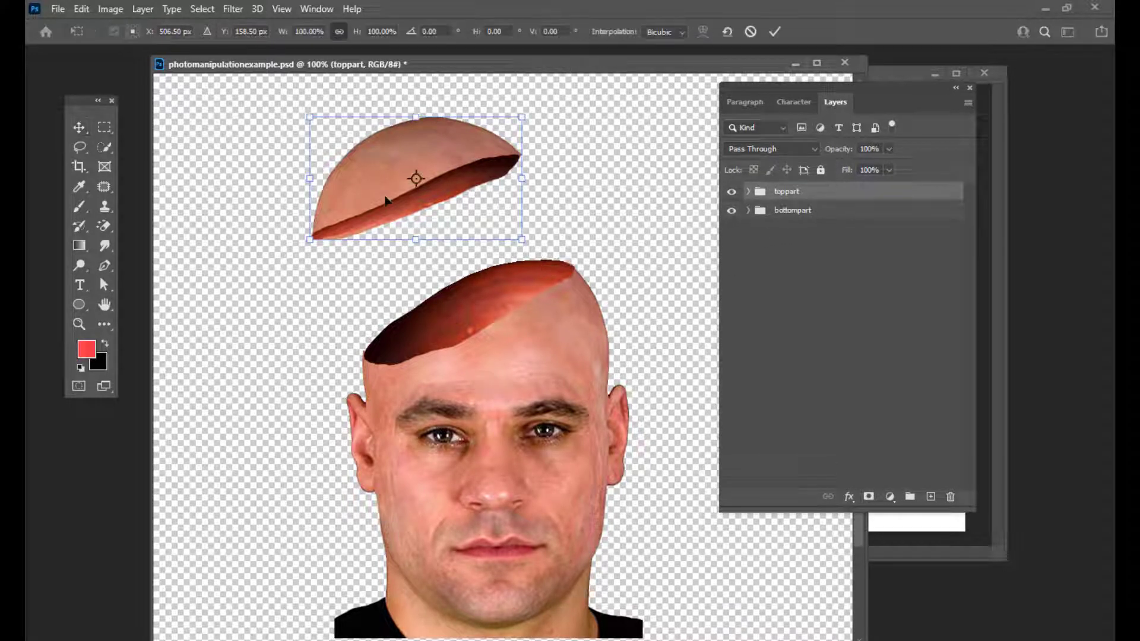
pyautogui.moveTo(540, 239); pyautogui.dragTo(552, 201)
pyautogui.moveTo(474, 142); pyautogui.dragTo(449, 147)
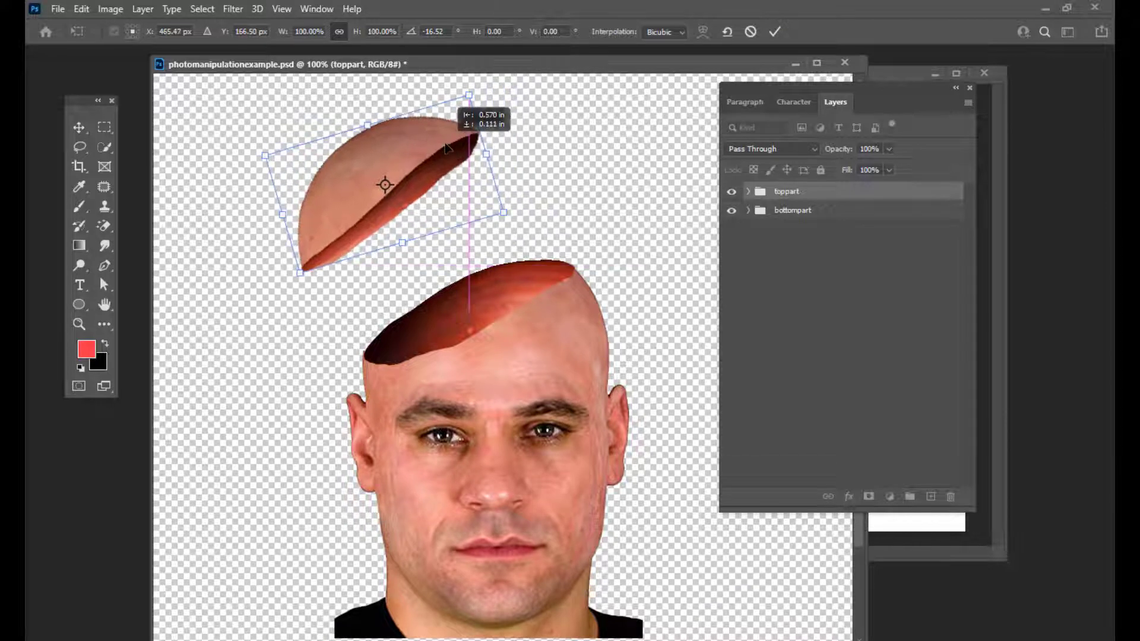
pyautogui.moveTo(537, 220)
pyautogui.mouseDown()
pyautogui.moveTo(532, 195)
pyautogui.moveTo(548, 213)
pyautogui.mouseUp()
pyautogui.hotkey('ctrl', '-')
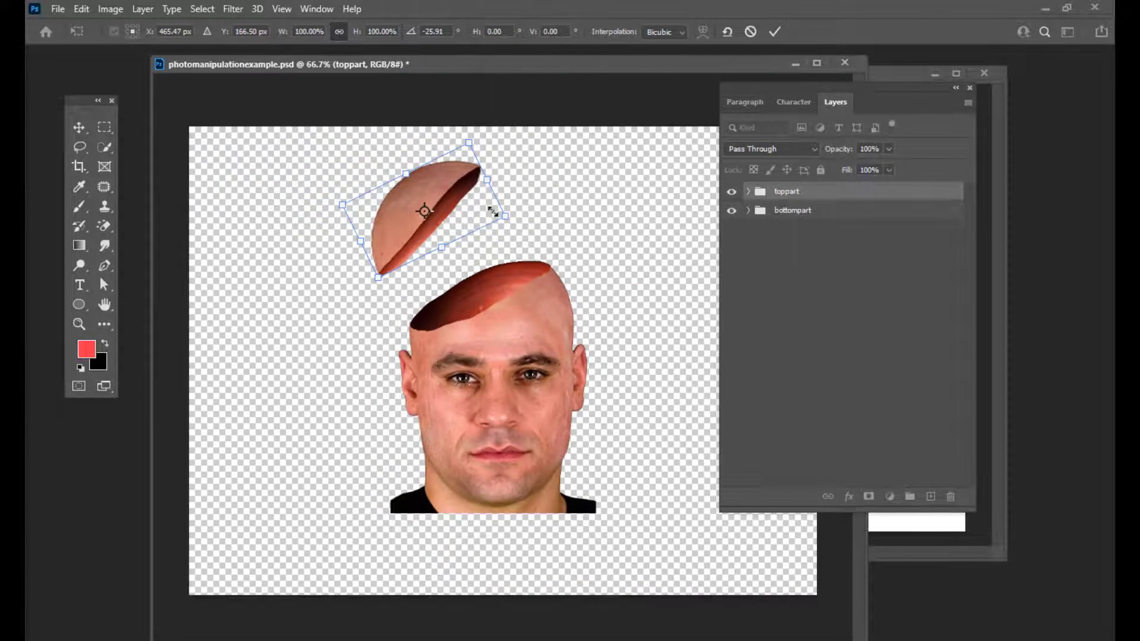
pyautogui.moveTo(446, 182); pyautogui.dragTo(449, 187)
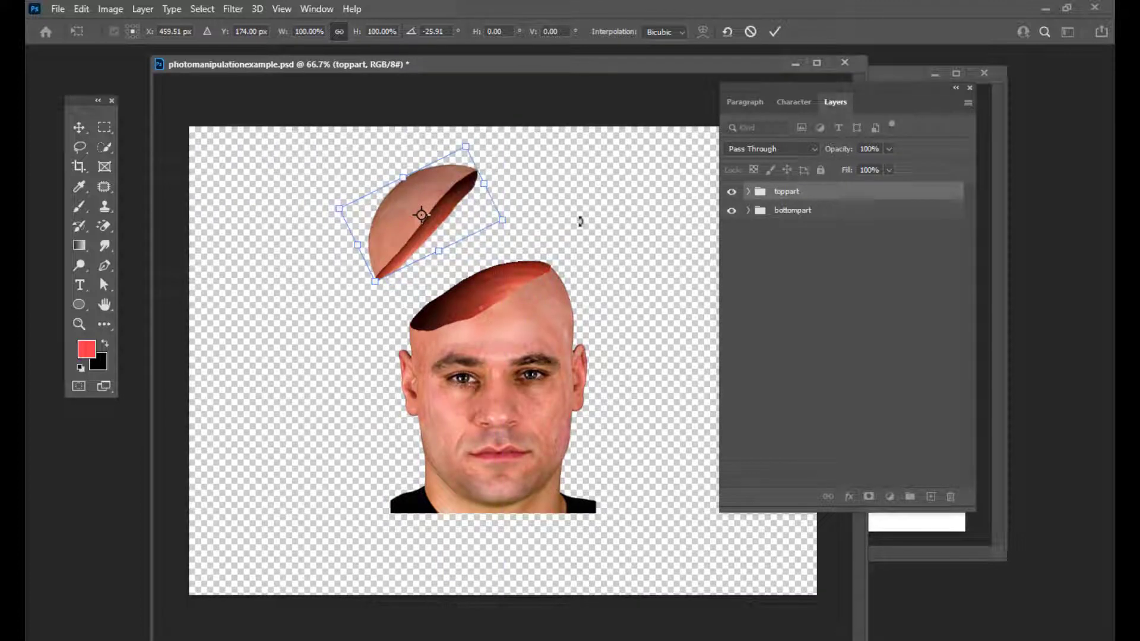
pyautogui.press('Return')
# Step: Scale the toppart and bottompart groups together to 117.50% and lower them so the shoulders meet the canvas's bottom edge
pyautogui.moveTo(757, 87); pyautogui.dragTo(782, 84)
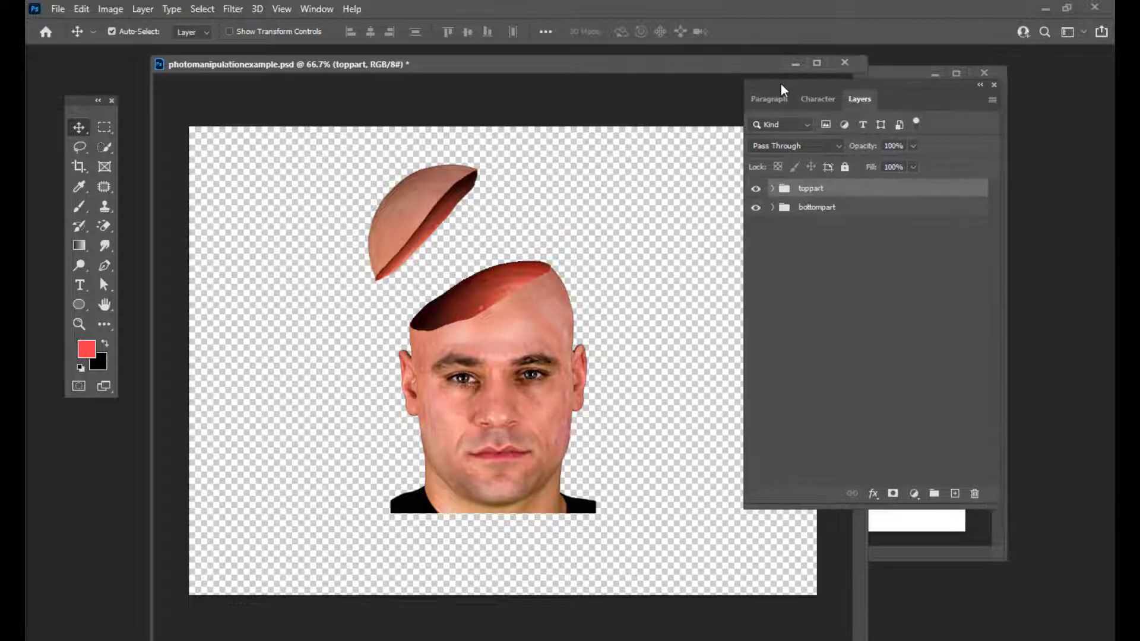
pyautogui.keyDown('shift'); pyautogui.click(852, 208); pyautogui.keyUp('shift')
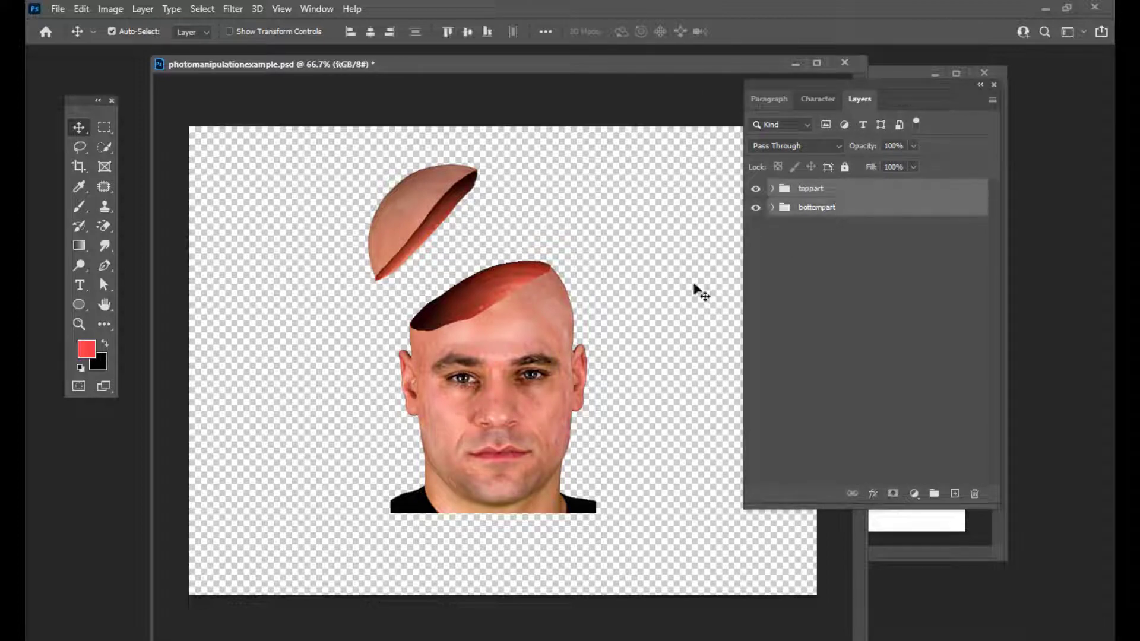
pyautogui.hotkey('ctrl', '-')
pyautogui.press('ctrl')
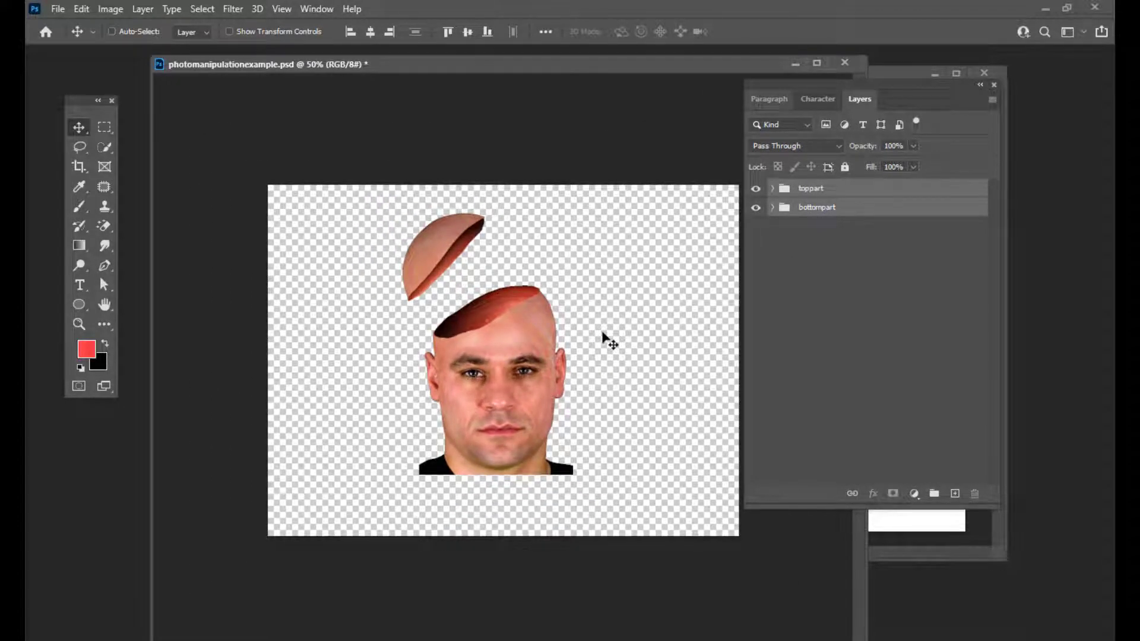
pyautogui.hotkey('ctrl', 't')
pyautogui.moveTo(575, 476); pyautogui.dragTo(590, 503)
pyautogui.moveTo(549, 348); pyautogui.dragTo(535, 374)
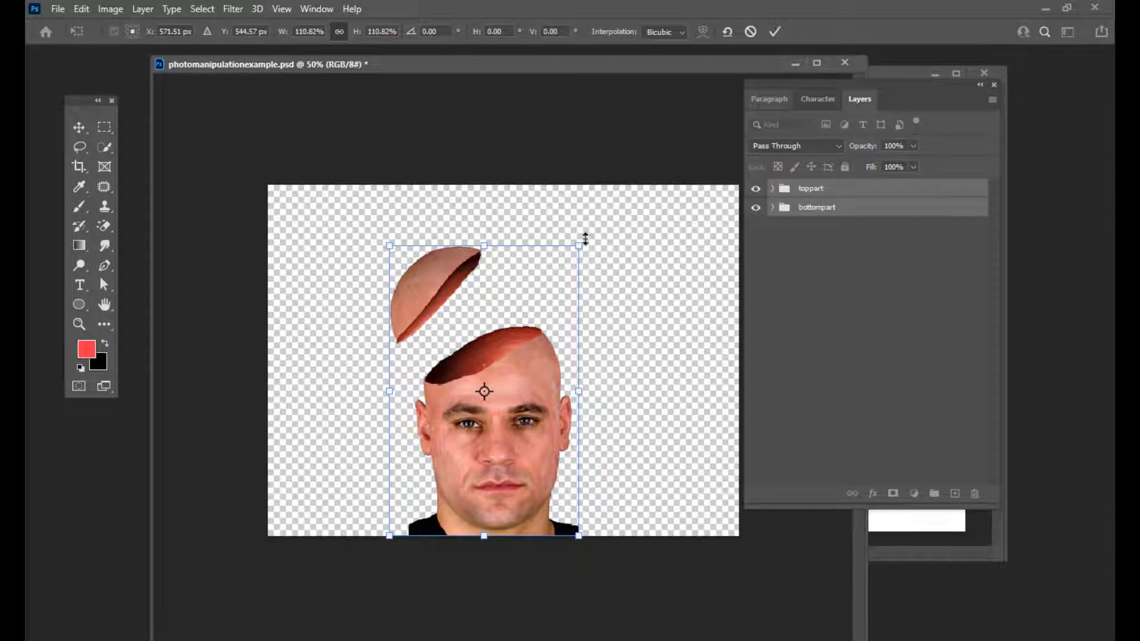
pyautogui.moveTo(580, 245); pyautogui.dragTo(585, 236)
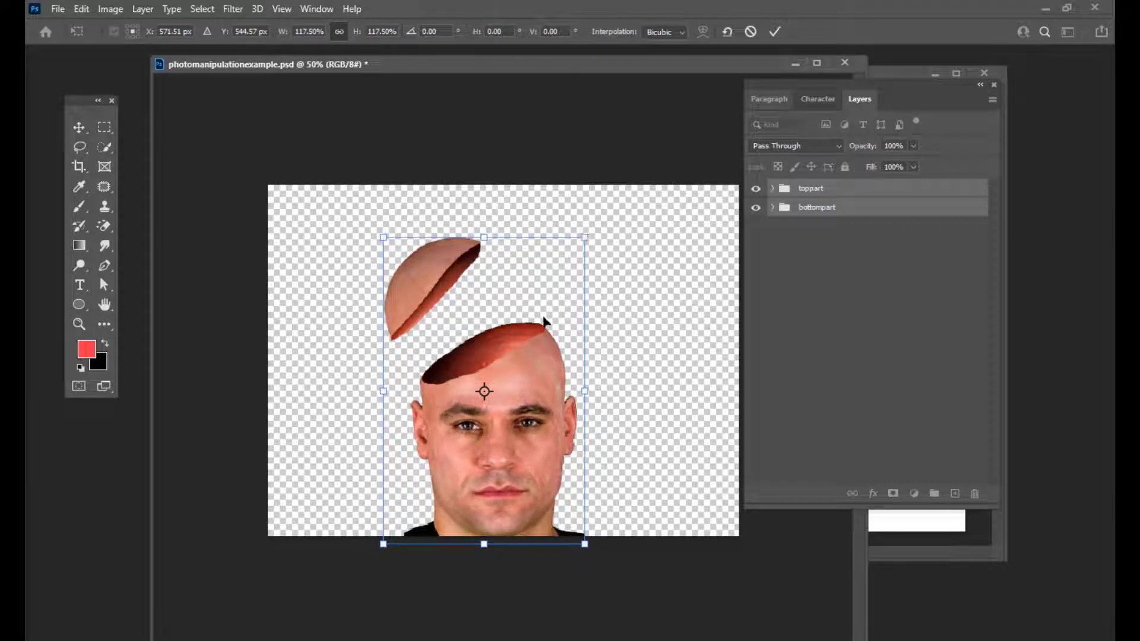
pyautogui.press('Return')
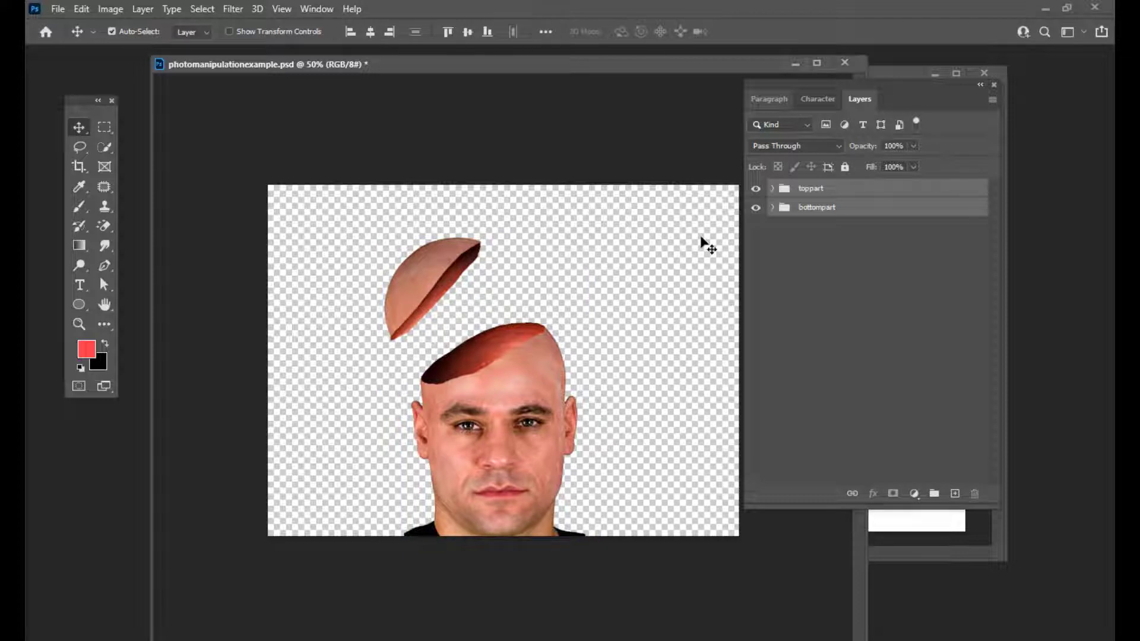
# Step: Open the brain1 image from the Desktop and float it in its own document window
pyautogui.hotkey('ctrl', '+')
pyautogui.hotkey('ctrl', '-')
pyautogui.moveTo(550, 64); pyautogui.dragTo(533, 68)
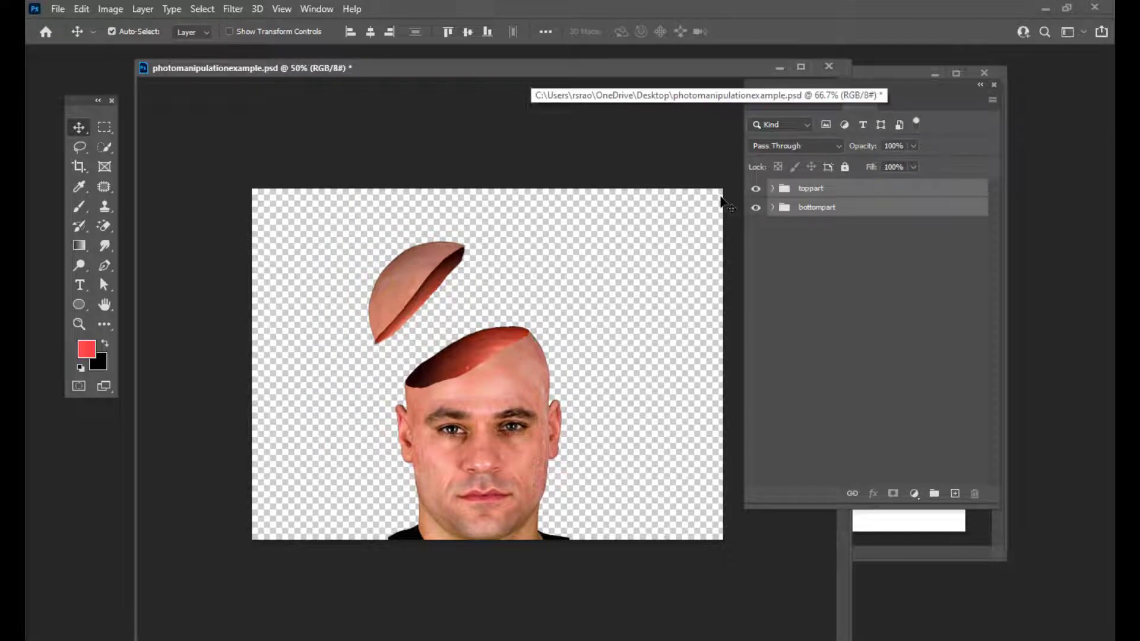
pyautogui.hotkey('ctrl', 'o')
pyautogui.click(473, 255)
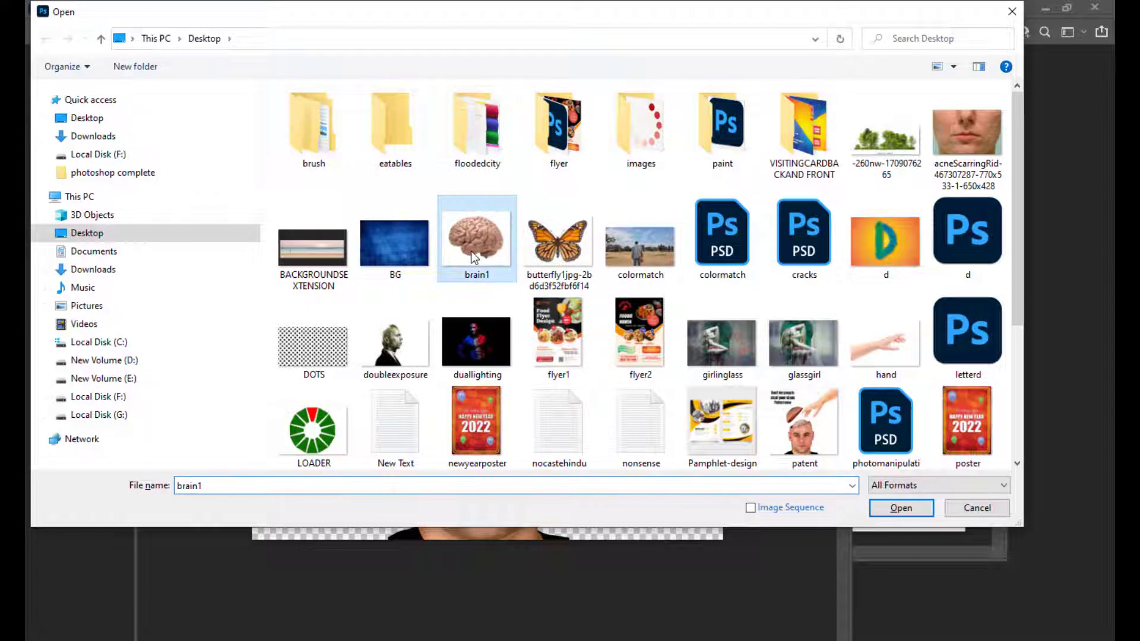
pyautogui.click(907, 508)
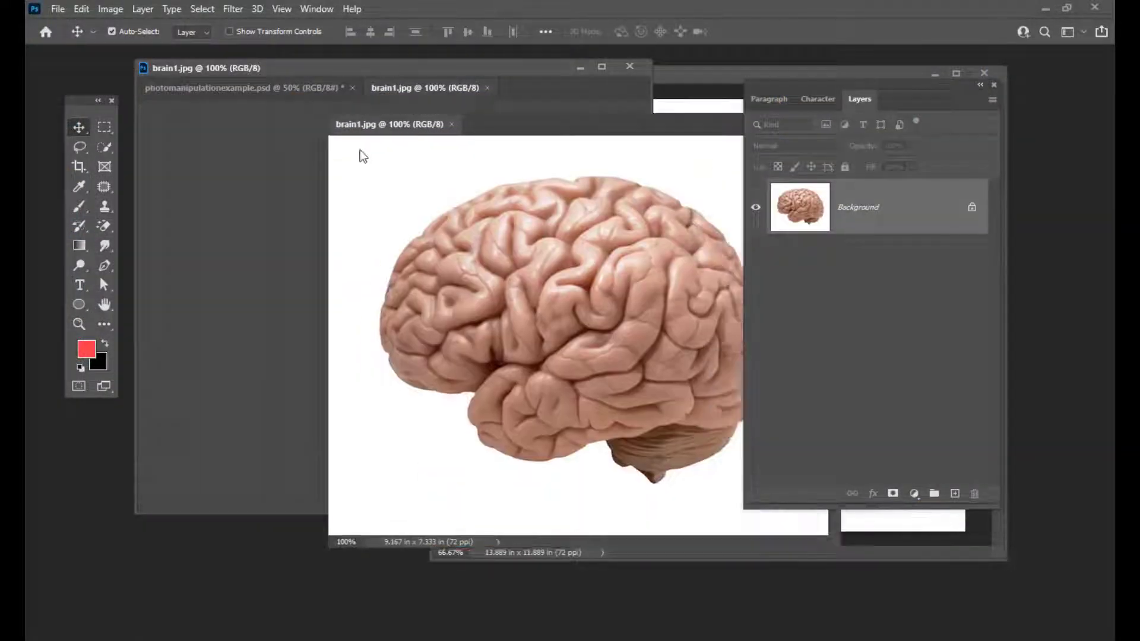
pyautogui.moveTo(360, 150); pyautogui.dragTo(282, 168)
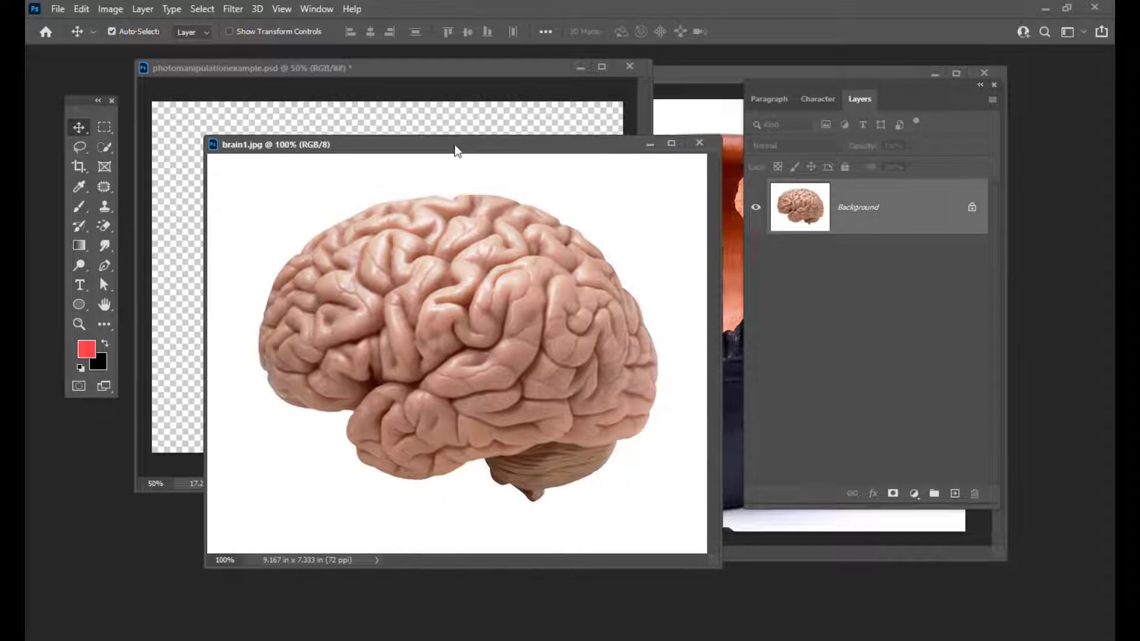
# Step: Remove the white background around the brain with the Magic Eraser at tolerance 33
pyautogui.click(104, 226)
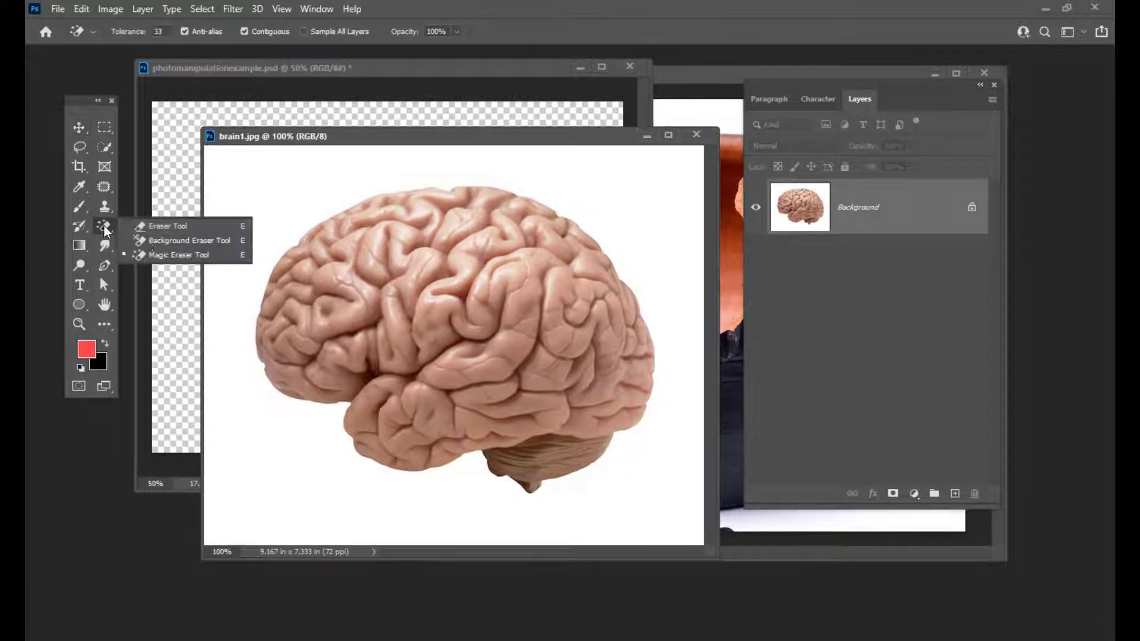
pyautogui.click(172, 255)
pyautogui.click(257, 179)
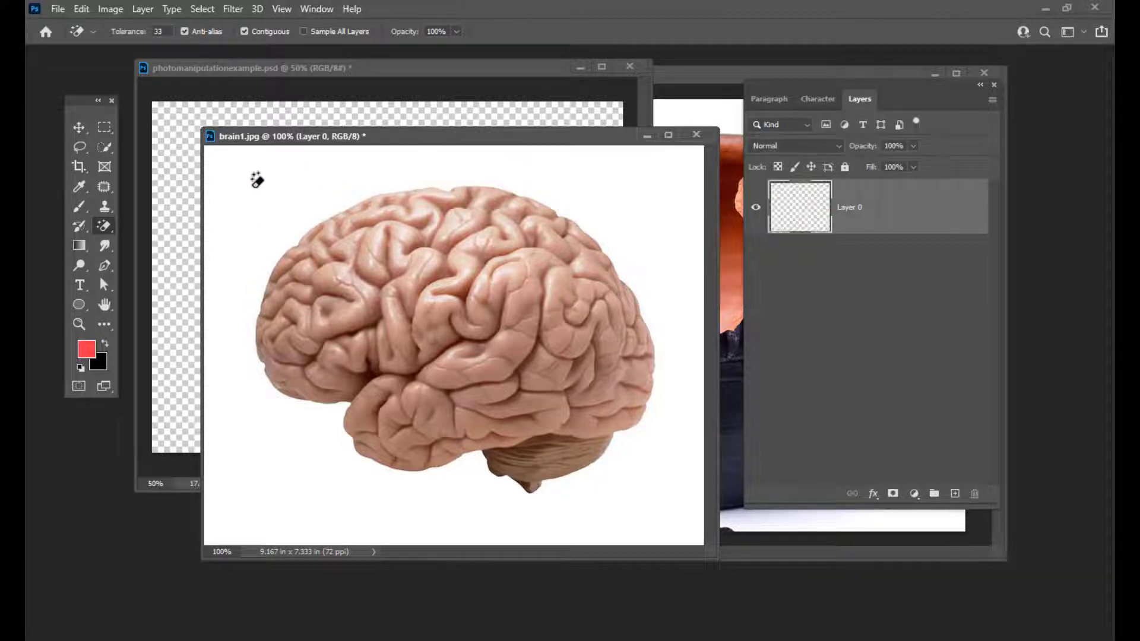
# Step: Copy the cut-out brain into photomanipulationexample.psd as a new layer above toppart, and close the brain1 document
pyautogui.moveTo(465, 140); pyautogui.dragTo(246, 204)
pyautogui.click(79, 127)
pyautogui.moveTo(356, 203); pyautogui.dragTo(301, 204)
pyautogui.moveTo(252, 429); pyautogui.dragTo(534, 351)
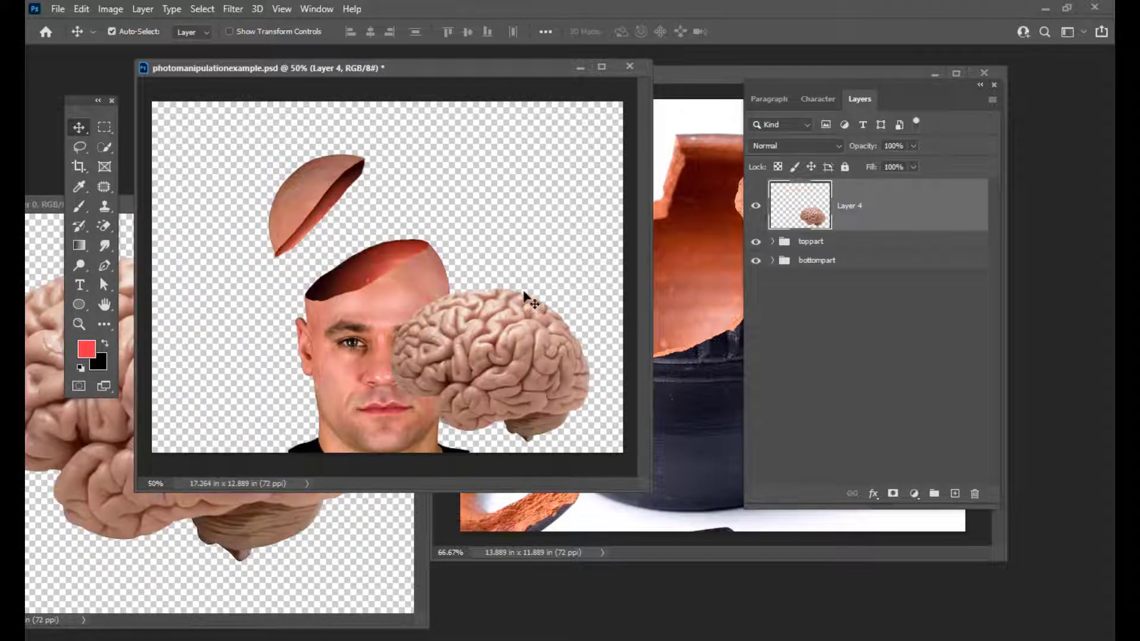
pyautogui.click(37, 202)
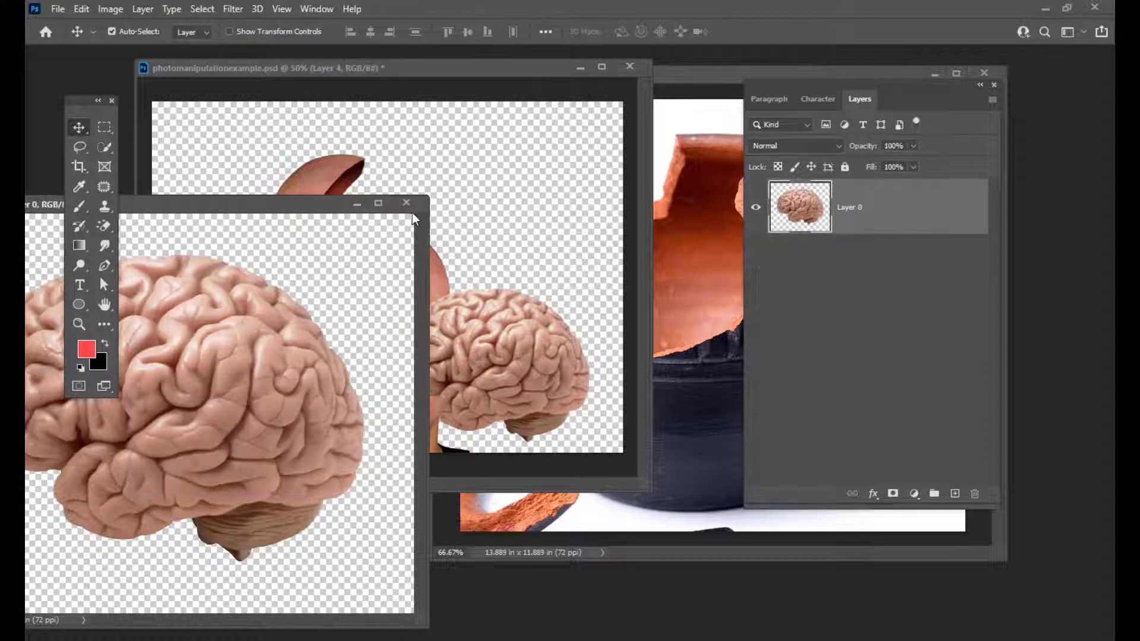
pyautogui.click(412, 211)
pyautogui.click(547, 270)
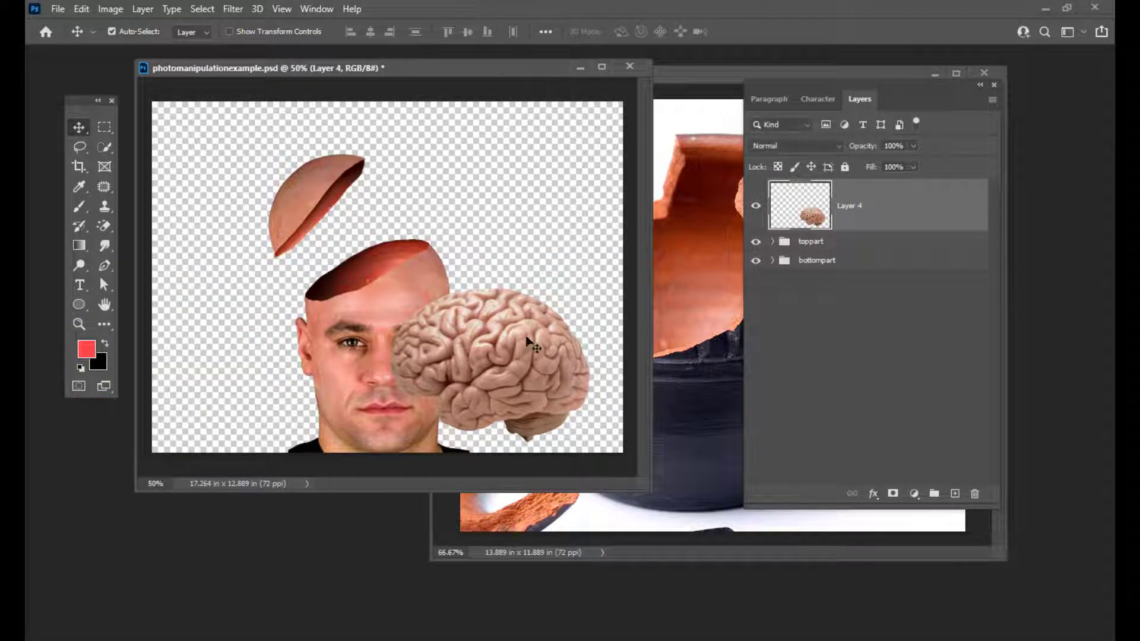
# Step: Close the clay pot image, enlarge the photomanipulationexample.psd window and move the Layers panel clear of it
pyautogui.moveTo(501, 79); pyautogui.dragTo(526, 84)
pyautogui.moveTo(703, 74); pyautogui.dragTo(177, 195)
pyautogui.click(457, 194)
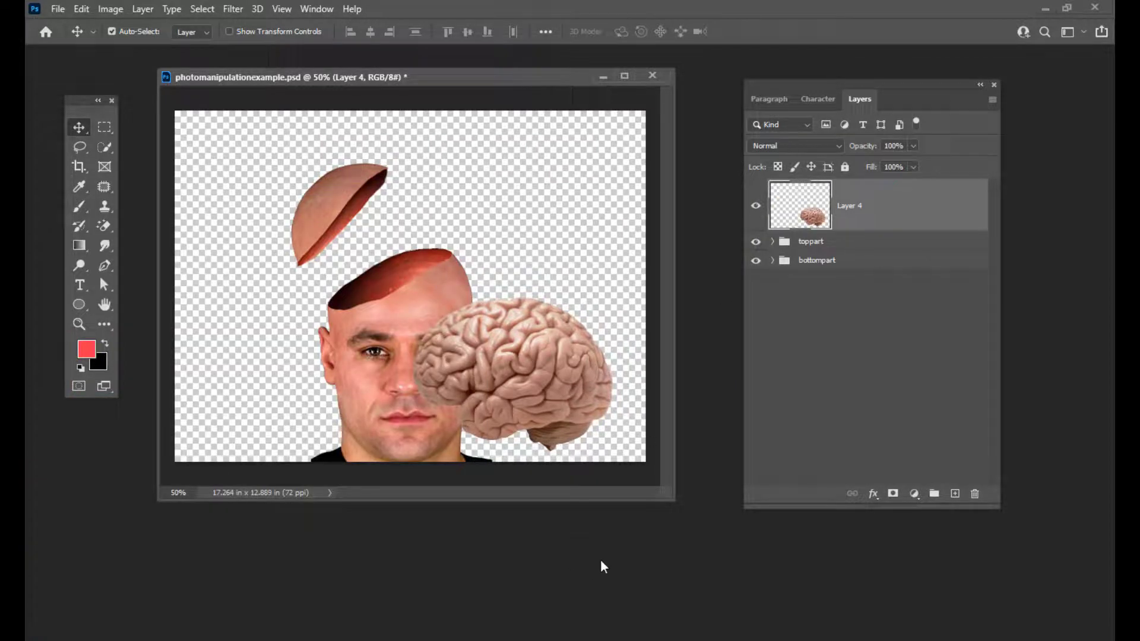
pyautogui.moveTo(667, 500); pyautogui.dragTo(736, 612)
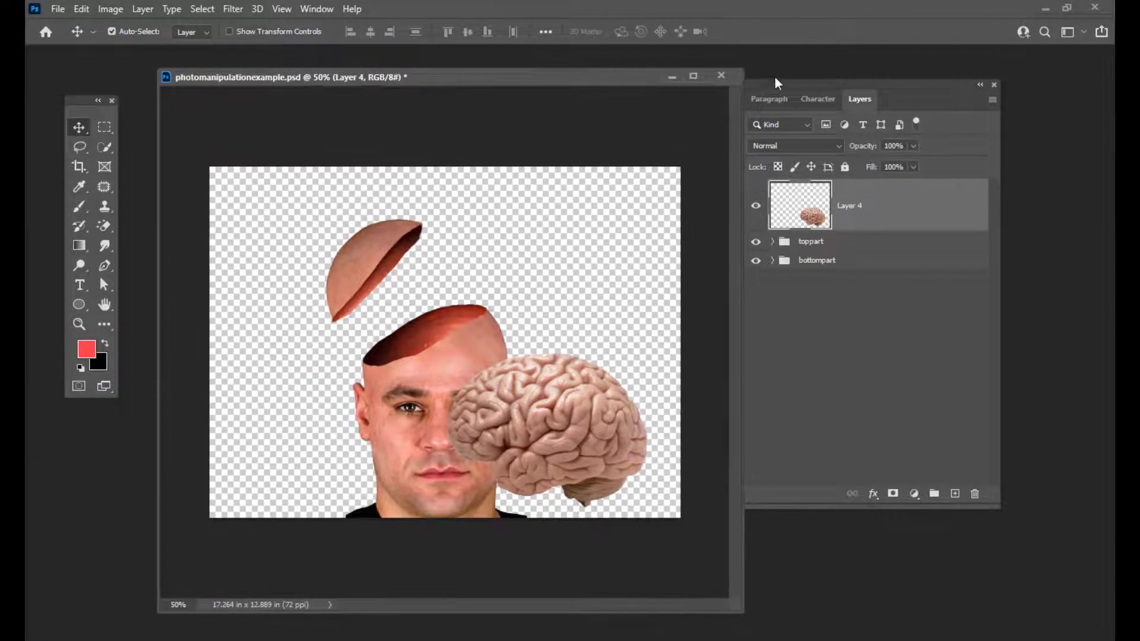
pyautogui.moveTo(778, 84); pyautogui.dragTo(861, 72)
# Step: Scale the brain to 53.19%, rotate it to -29.44° and place it over the opening in the man's head
pyautogui.moveTo(594, 430); pyautogui.dragTo(525, 341)
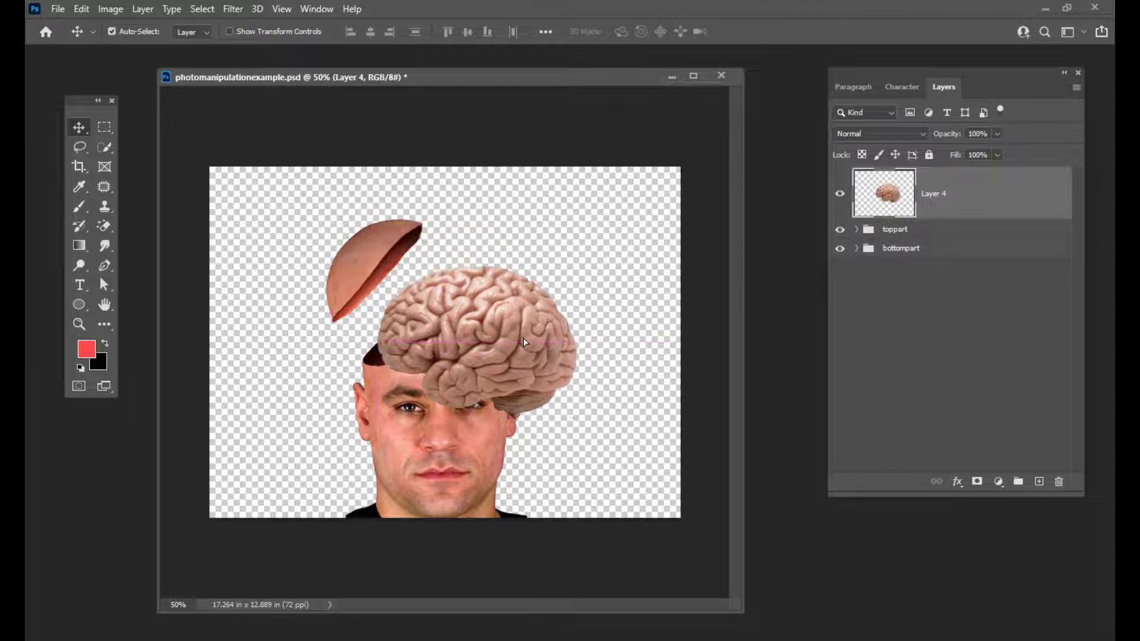
pyautogui.hotkey('ctrl', 't')
pyautogui.moveTo(577, 418); pyautogui.dragTo(525, 379)
pyautogui.moveTo(497, 338); pyautogui.dragTo(456, 326)
pyautogui.moveTo(496, 369); pyautogui.dragTo(497, 330)
pyautogui.moveTo(455, 298); pyautogui.dragTo(455, 305)
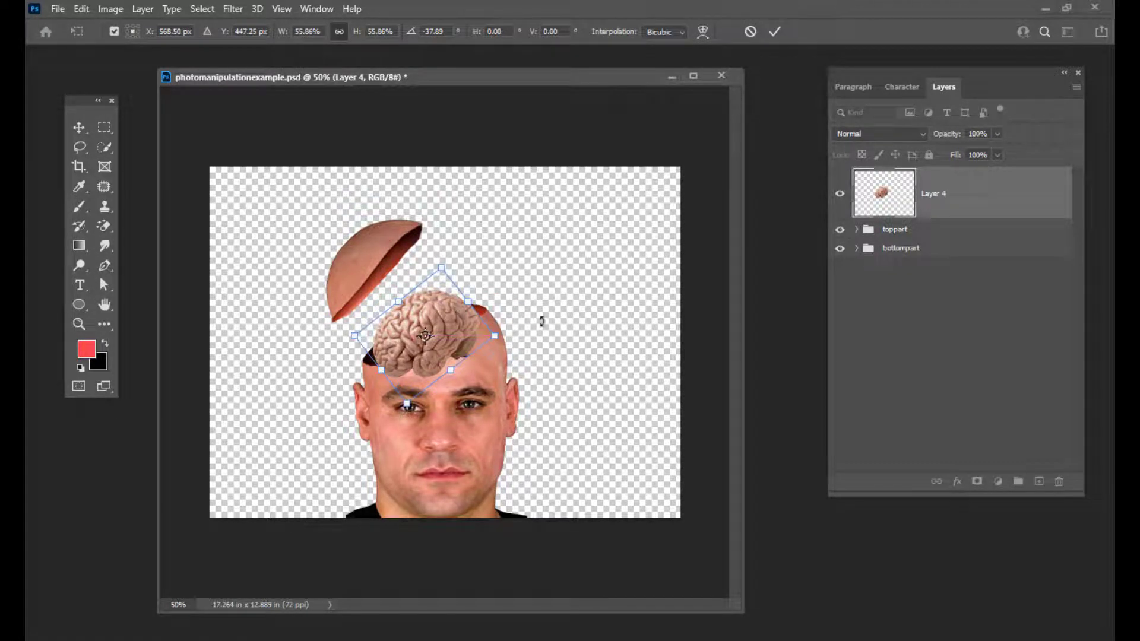
pyautogui.hotkey('ctrl', '+')
pyautogui.moveTo(518, 335); pyautogui.dragTo(505, 342)
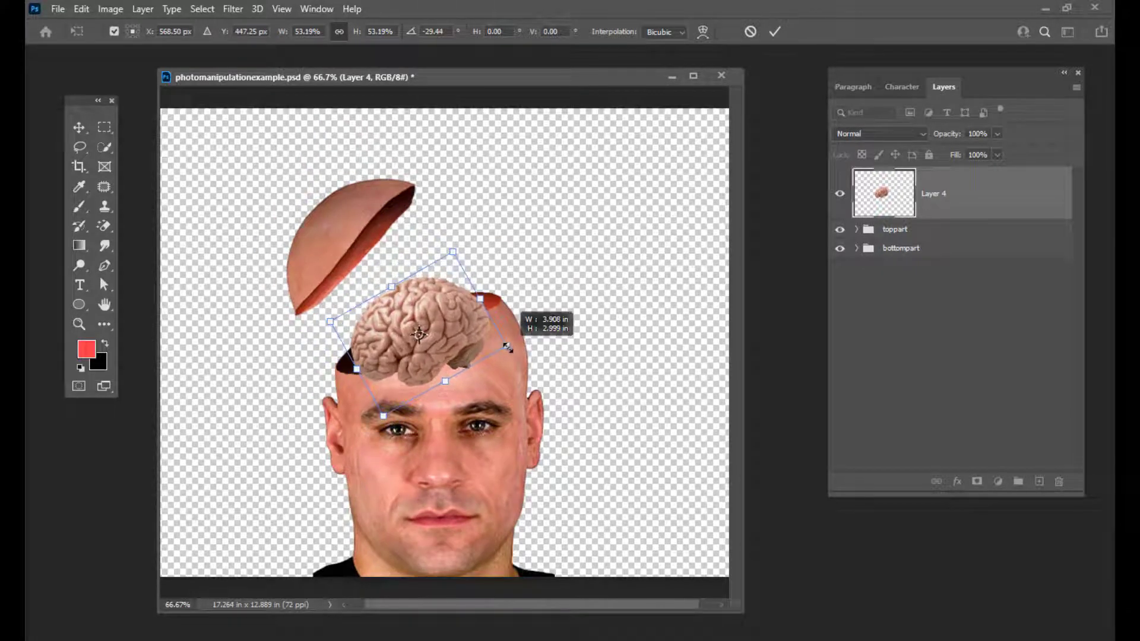
pyautogui.moveTo(450, 314); pyautogui.dragTo(446, 321)
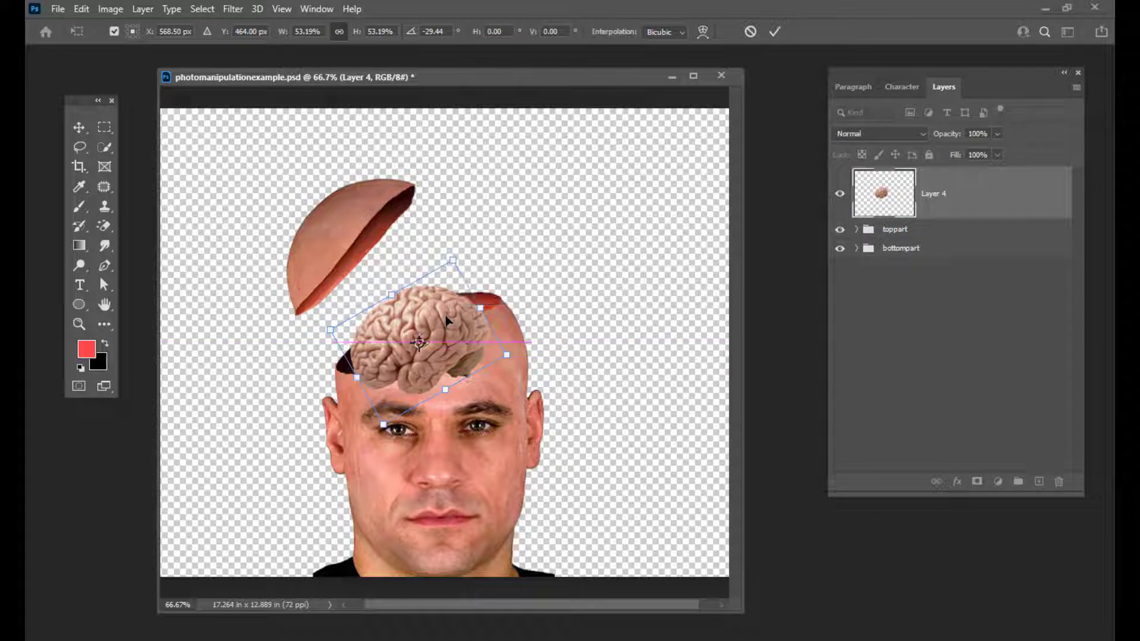
# Step: Nudge the brain upward and slightly right to fit the skull opening, and apply the transform
pyautogui.press('Up')
pyautogui.press('Up')
pyautogui.press('Up')
pyautogui.press('Up')
pyautogui.press('Up')
pyautogui.press('Right')
pyautogui.press('Right')
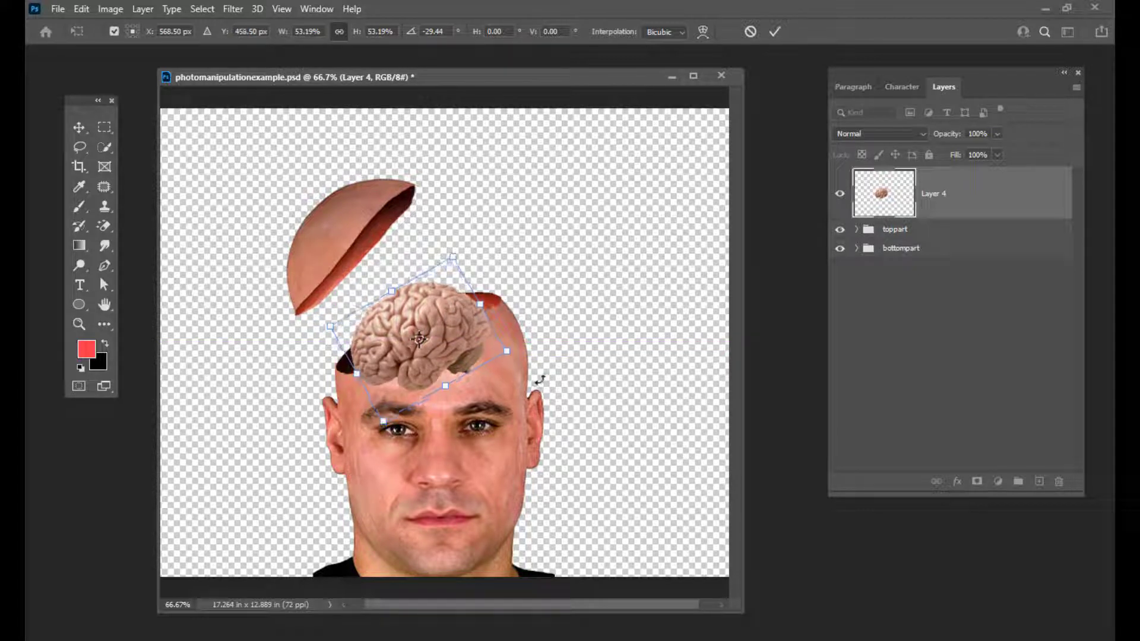
pyautogui.press('Up')
pyautogui.press('Up')
pyautogui.press('Up')
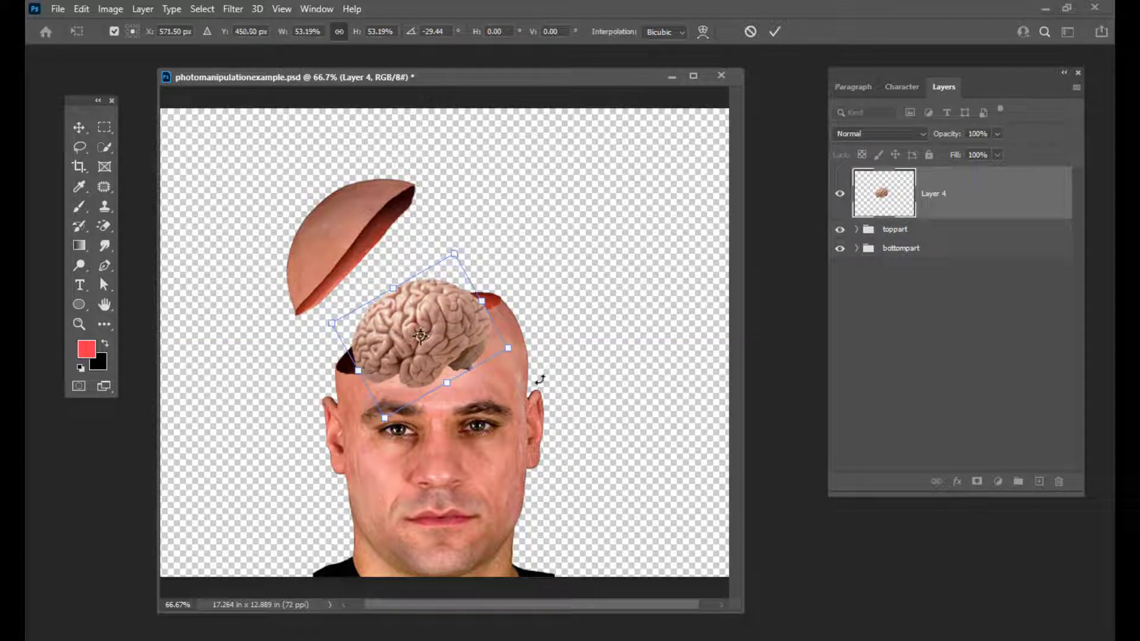
pyautogui.press('Return')
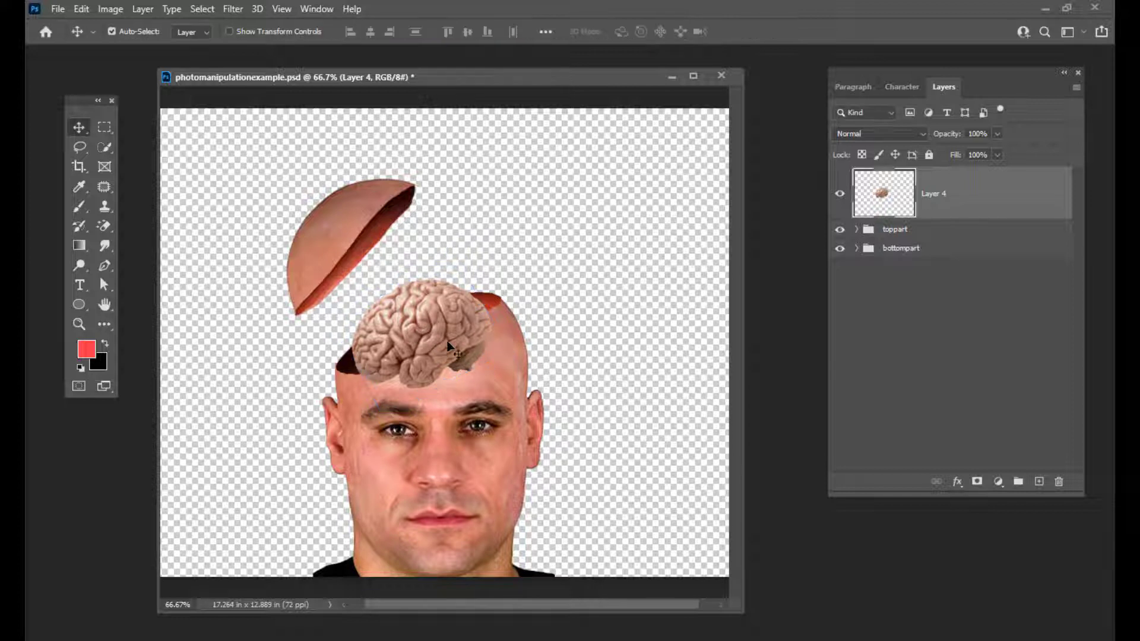
pyautogui.press('Up')
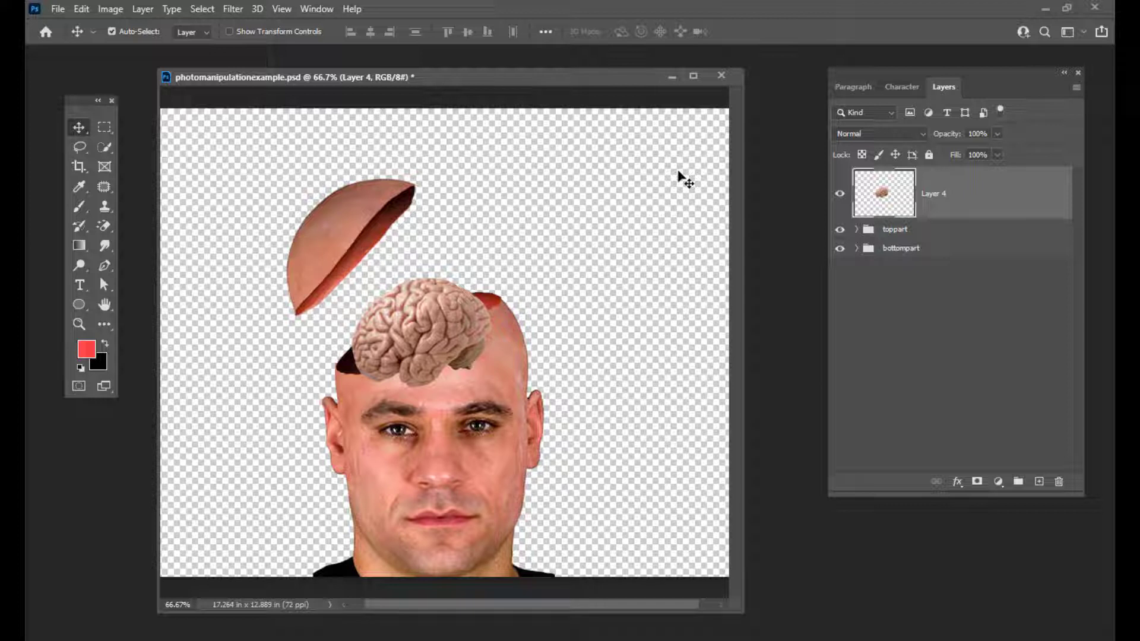
# Step: Add a layer mask to the brain layer and select the Soft Round brush for painting on it
pyautogui.moveTo(925, 68); pyautogui.dragTo(885, 77)
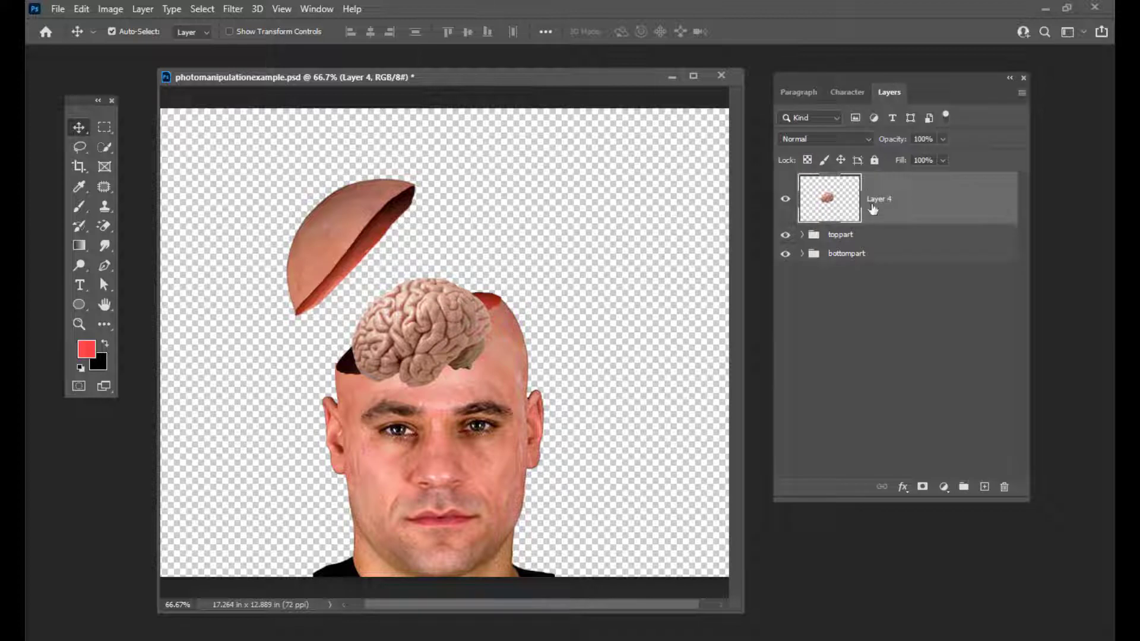
pyautogui.click(921, 487)
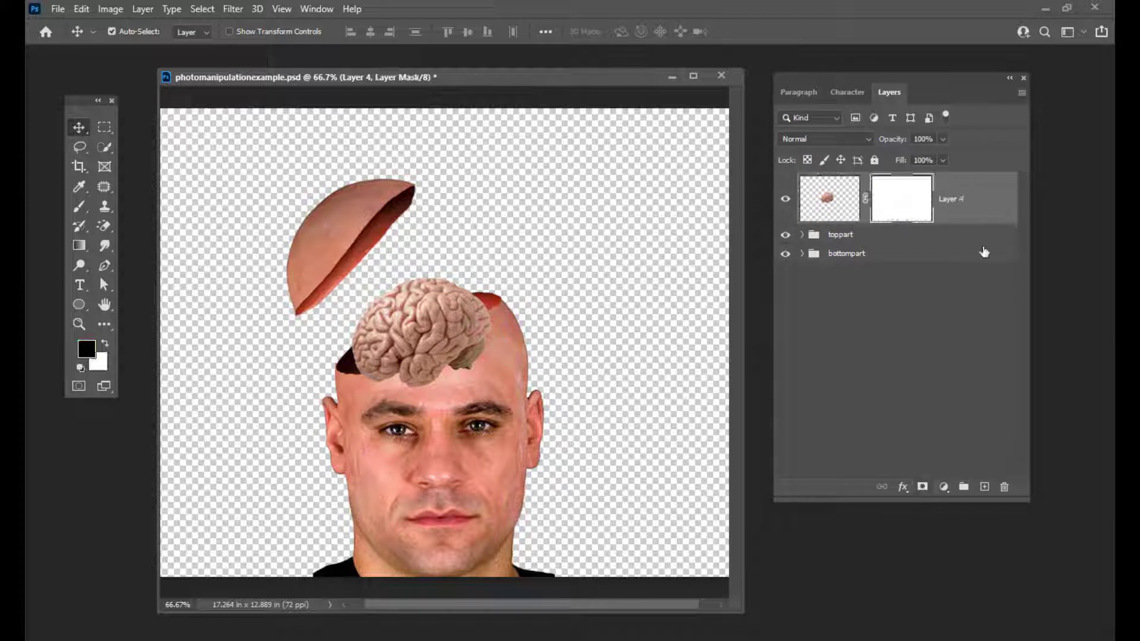
pyautogui.moveTo(879, 76); pyautogui.dragTo(883, 78)
pyautogui.click(76, 211)
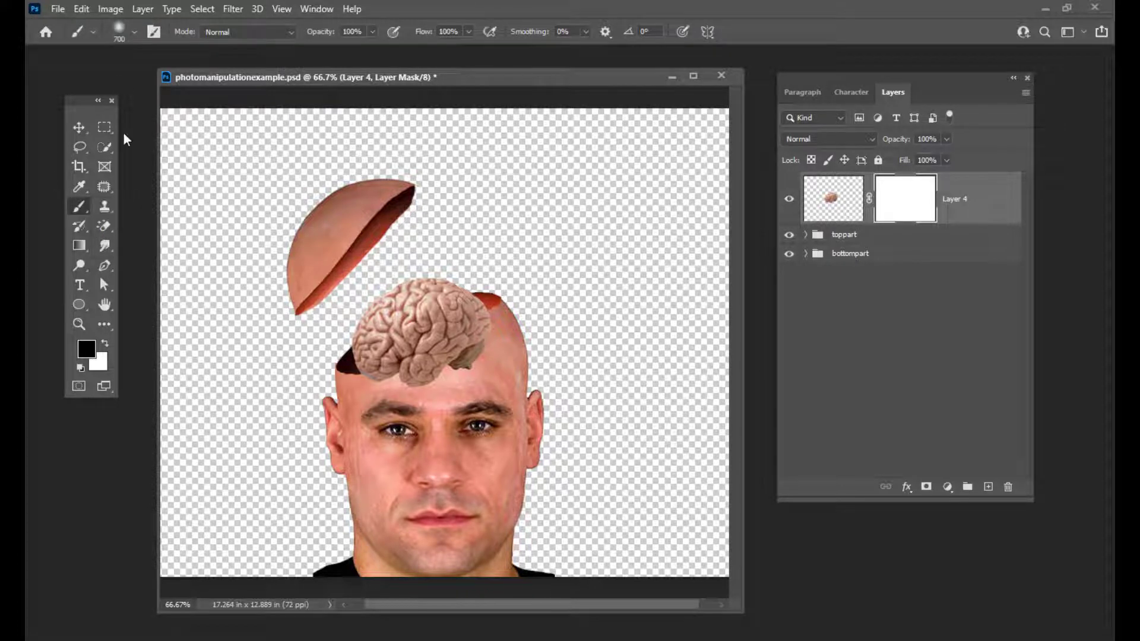
pyautogui.click(119, 31)
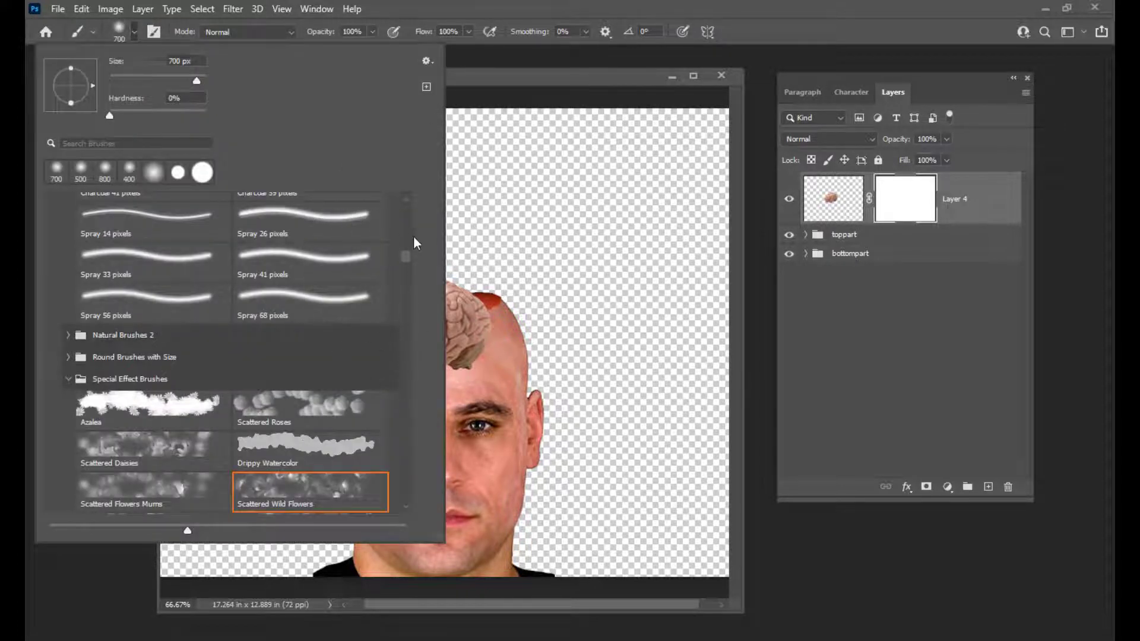
pyautogui.moveTo(404, 259); pyautogui.dragTo(407, 200)
pyautogui.click(79, 234)
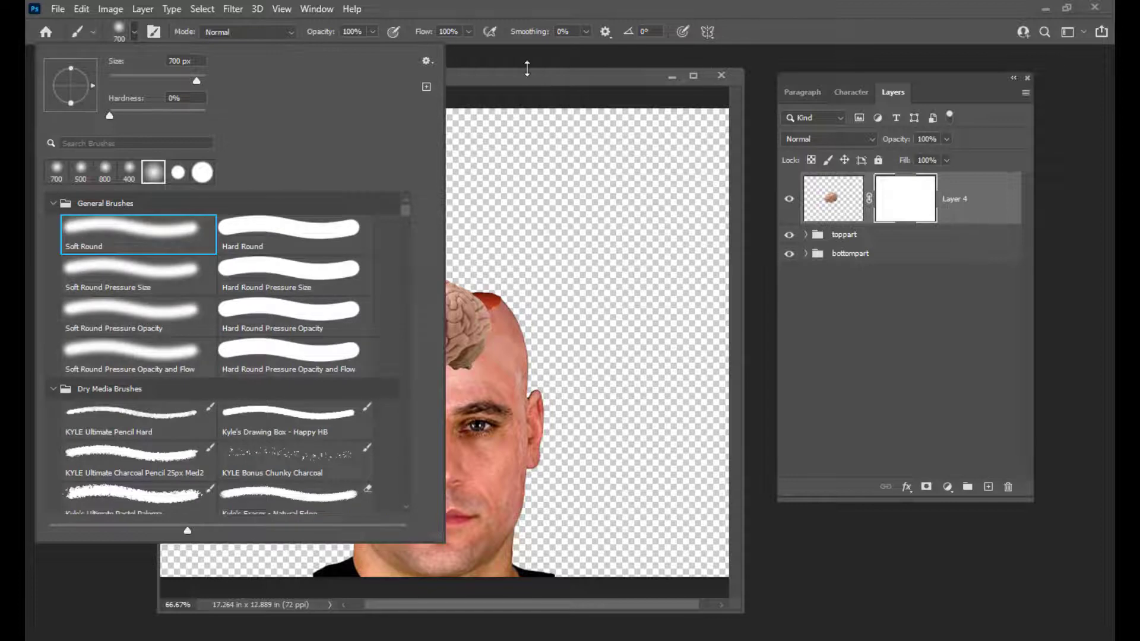
pyautogui.click(507, 83)
# Step: Paint black on the brain's mask with a 50 px brush to hide the part overlapping the forehead
pyautogui.press('[')
pyautogui.press('[')
pyautogui.press('[')
pyautogui.press('[')
pyautogui.press('[')
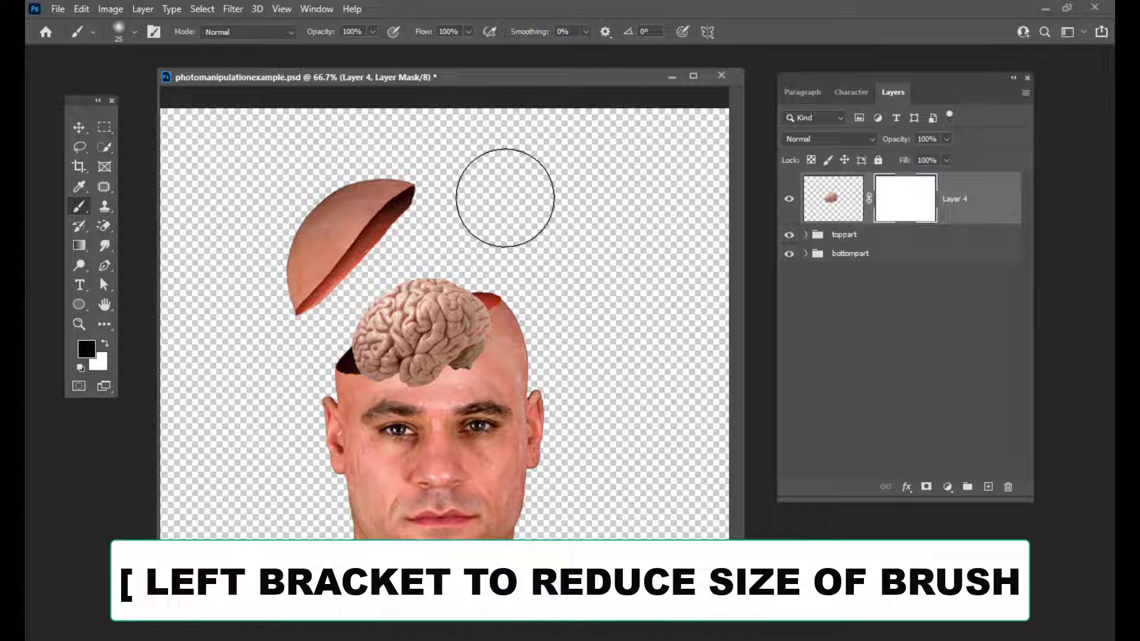
pyautogui.press('[')
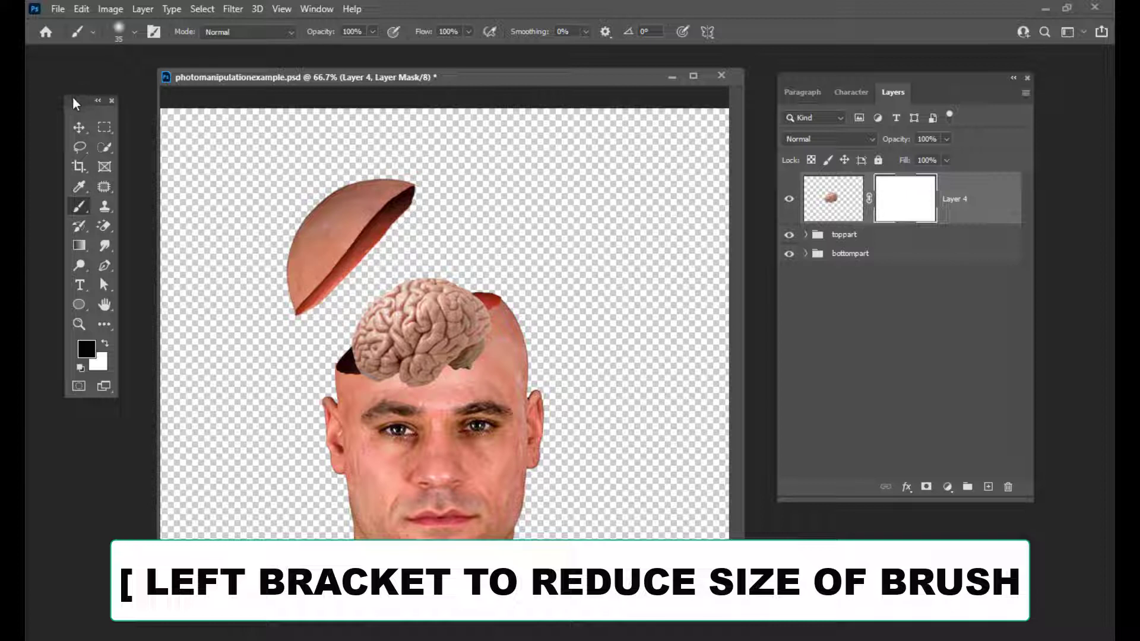
pyautogui.moveTo(72, 99); pyautogui.dragTo(80, 98)
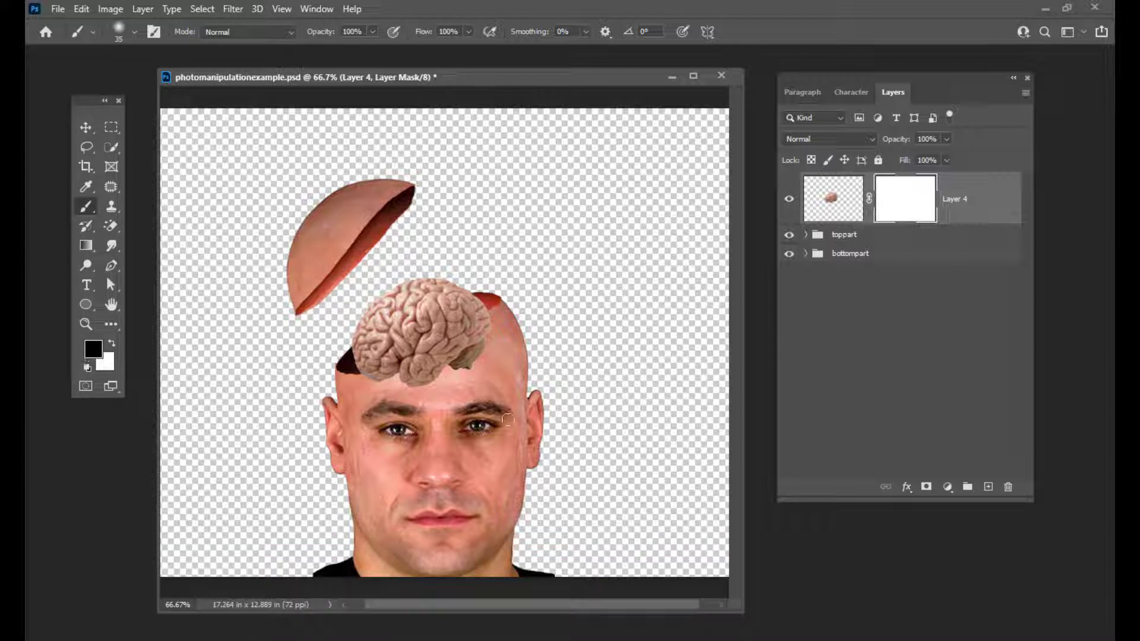
pyautogui.press(']')
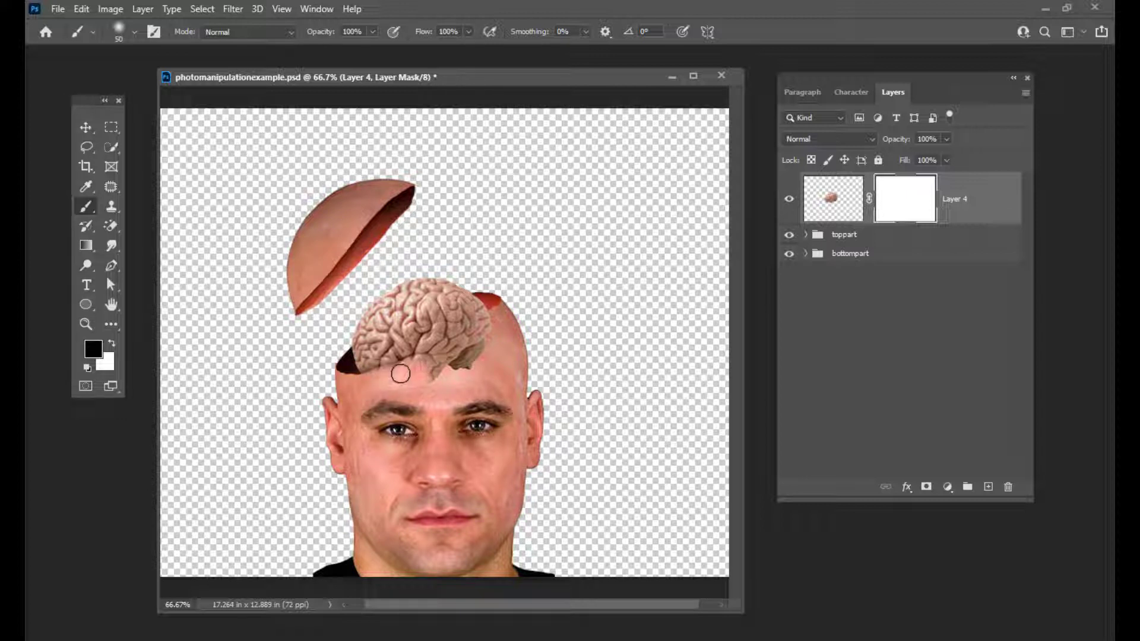
pyautogui.moveTo(423, 361)
pyautogui.mouseDown()
pyautogui.moveTo(473, 347)
pyautogui.moveTo(442, 362)
pyautogui.moveTo(453, 346)
pyautogui.moveTo(440, 349)
pyautogui.moveTo(494, 327)
pyautogui.moveTo(464, 353)
pyautogui.moveTo(481, 349)
pyautogui.moveTo(462, 372)
pyautogui.moveTo(419, 390)
pyautogui.moveTo(489, 331)
pyautogui.moveTo(454, 345)
pyautogui.moveTo(509, 314)
pyautogui.moveTo(426, 361)
pyautogui.moveTo(499, 316)
pyautogui.mouseUp()
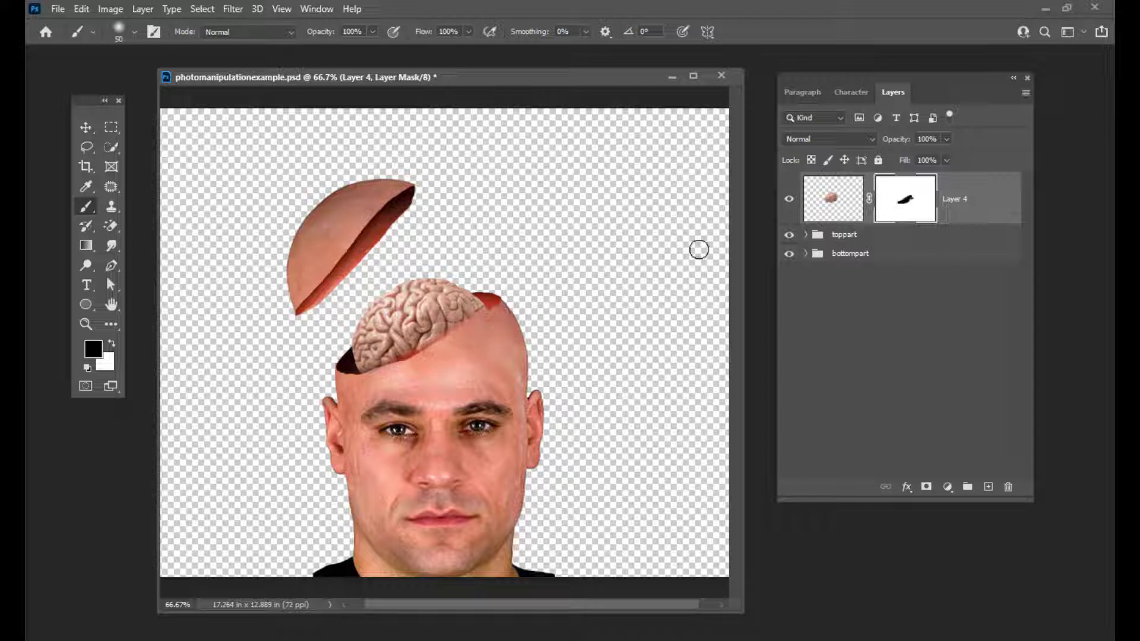
# Step: Refine the brain's lower edge along the skull cut by painting white on its mask with a 15 px brush
pyautogui.hotkey('ctrl', '+')
pyautogui.hotkey('ctrl', '+')
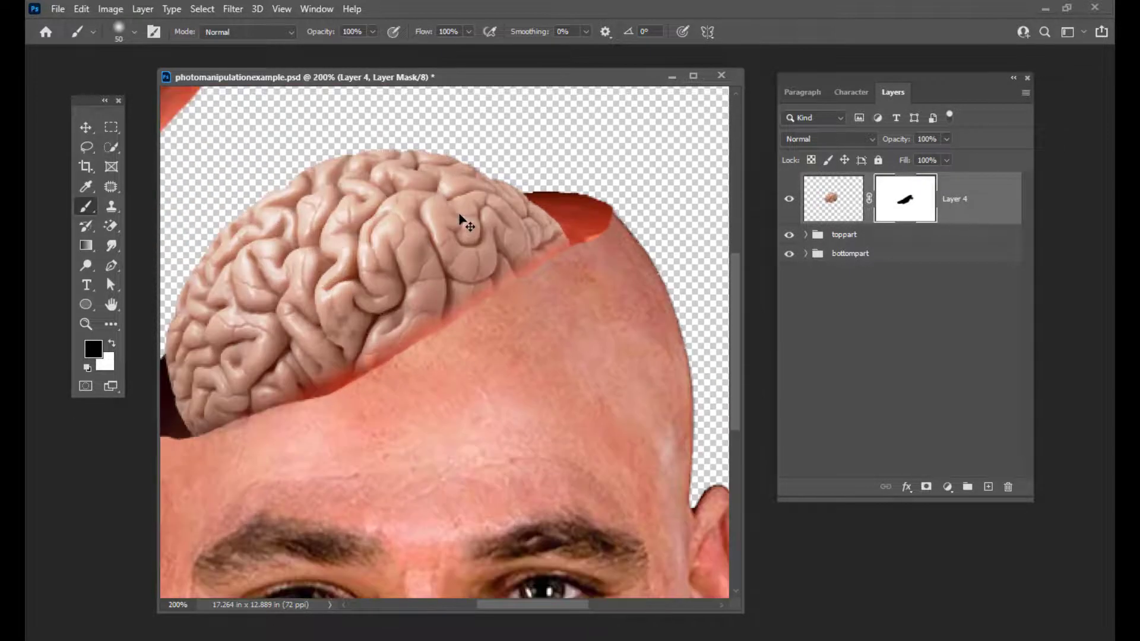
pyautogui.press('[')
pyautogui.press('[')
pyautogui.press('[')
pyautogui.press('[')
pyautogui.press(']')
pyautogui.press(']')
pyautogui.press('[')
pyautogui.press('[')
pyautogui.press('[')
pyautogui.press(']')
pyautogui.moveTo(559, 242); pyautogui.dragTo(556, 241)
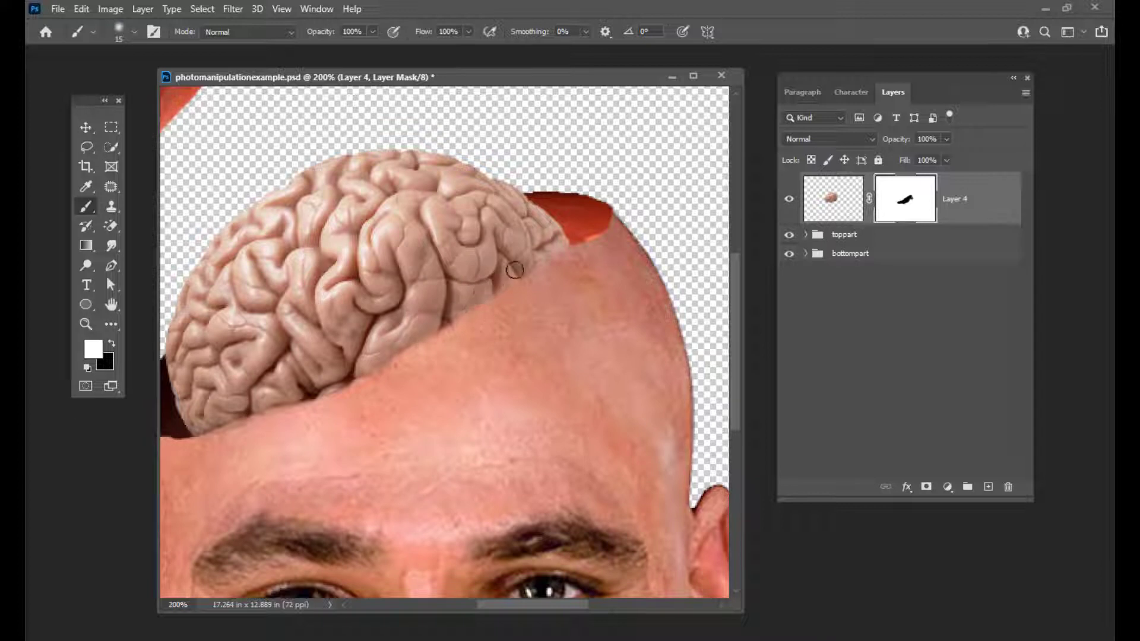
pyautogui.moveTo(535, 262)
pyautogui.mouseDown()
pyautogui.moveTo(553, 240)
pyautogui.moveTo(516, 259)
pyautogui.moveTo(540, 257)
pyautogui.moveTo(521, 270)
pyautogui.moveTo(565, 242)
pyautogui.moveTo(487, 287)
pyautogui.moveTo(503, 279)
pyautogui.mouseUp()
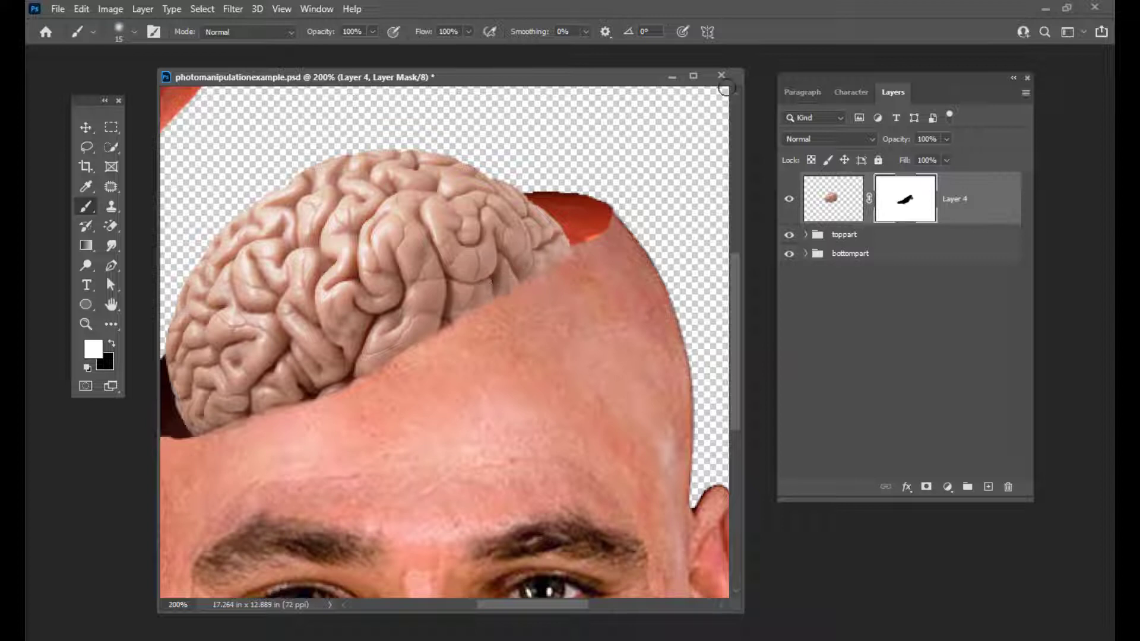
pyautogui.hotkey('ctrl', '-')
pyautogui.hotkey('ctrl', '-')
pyautogui.hotkey('ctrl', '-')
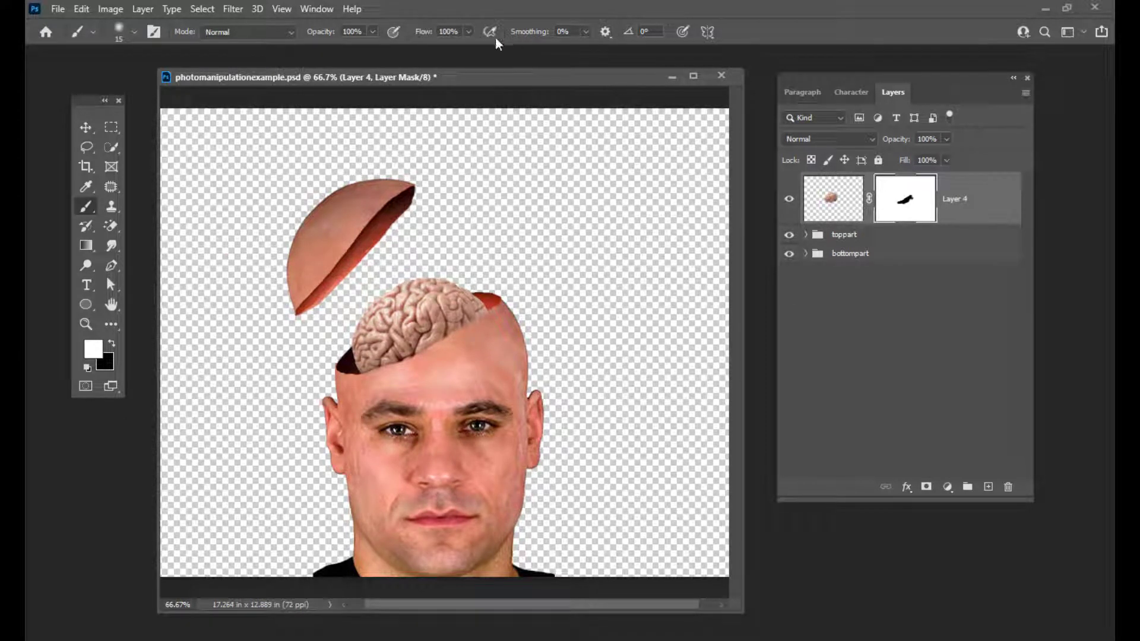
pyautogui.moveTo(492, 70); pyautogui.dragTo(545, 62)
pyautogui.moveTo(824, 90); pyautogui.dragTo(845, 71)
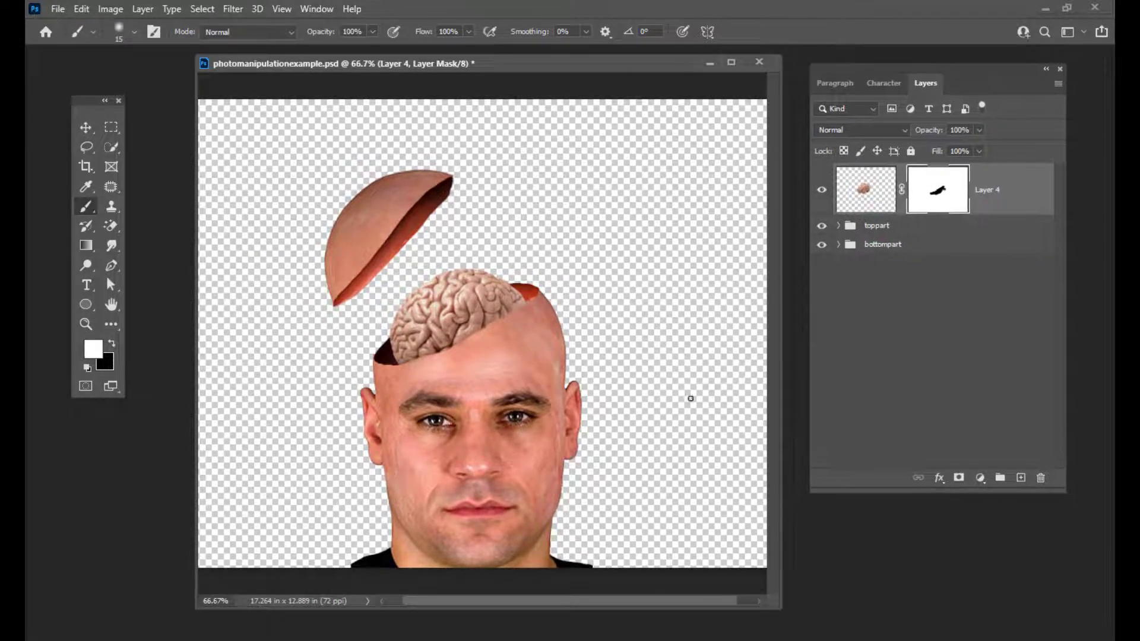
pyautogui.hotkey('ctrl', '-')
pyautogui.hotkey('ctrl', '+')
pyautogui.hotkey('ctrl', '-')
pyautogui.moveTo(472, 63); pyautogui.dragTo(458, 82)
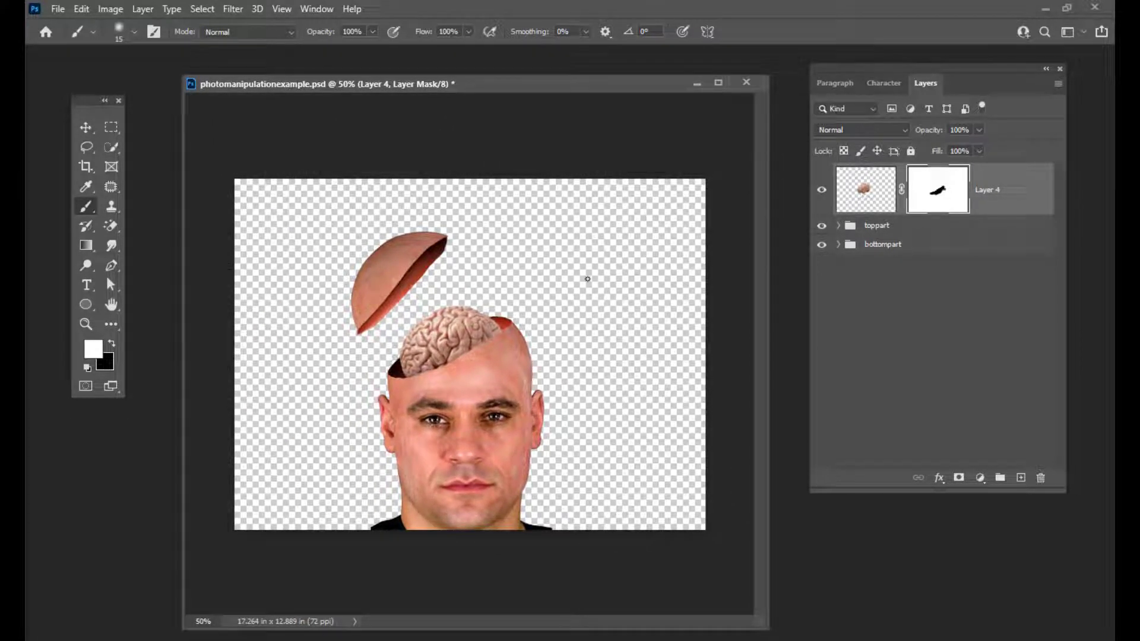
pyautogui.moveTo(411, 84); pyautogui.dragTo(410, 87)
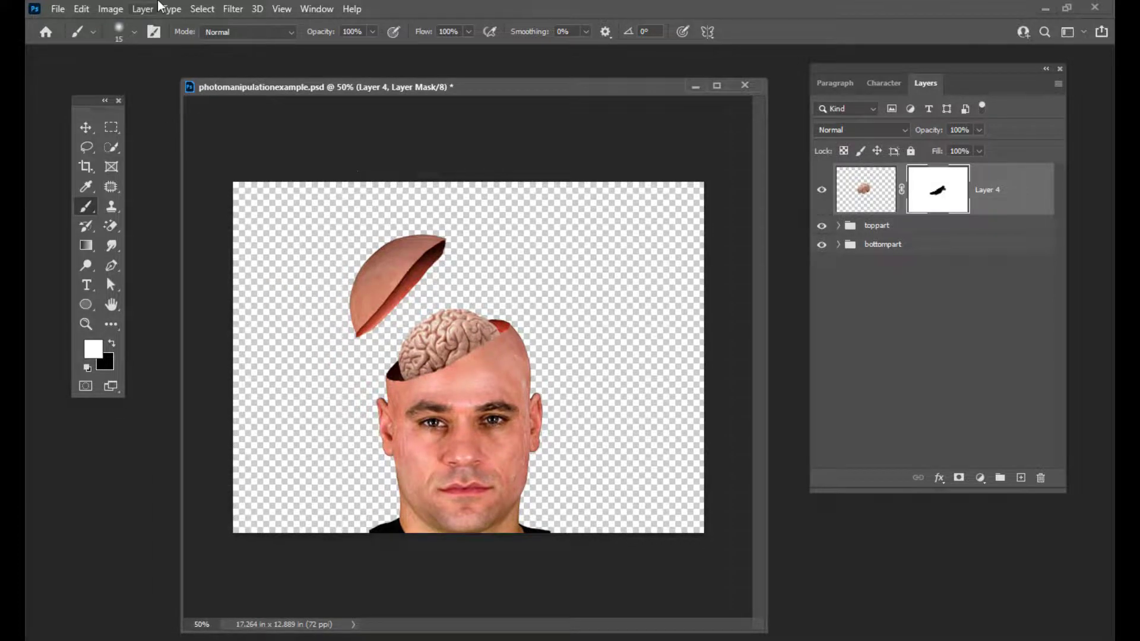
# Step: Open hand.jpg and remove its white background with the Magic Eraser at tolerance 33
pyautogui.hotkey('ctrl', 'o')
pyautogui.click(871, 332)
pyautogui.click(901, 508)
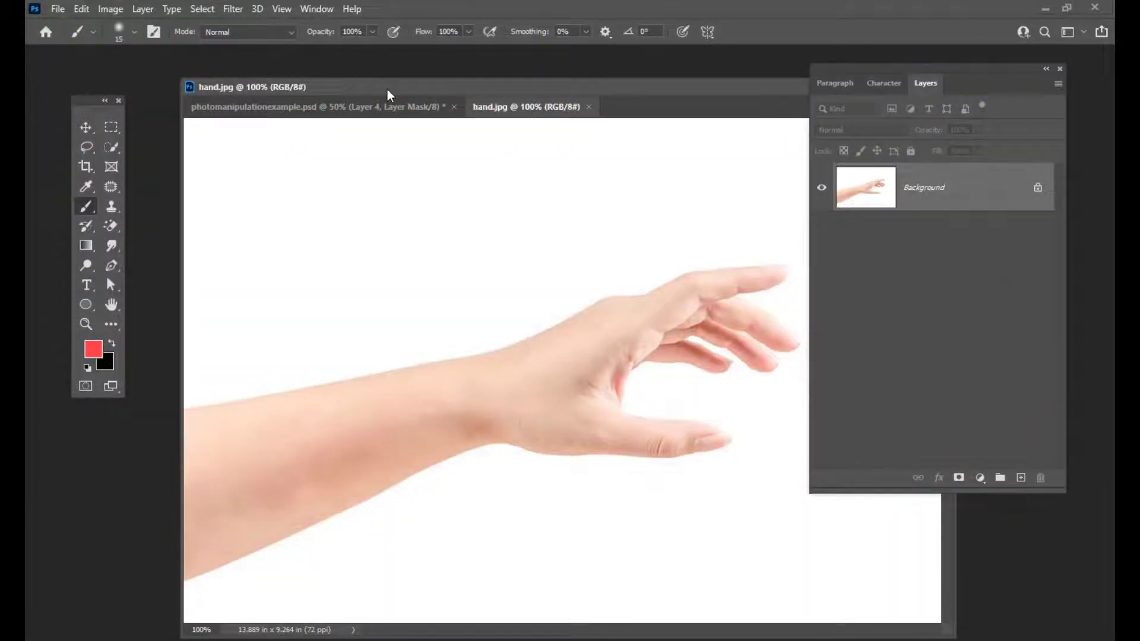
pyautogui.moveTo(530, 89); pyautogui.dragTo(471, 85)
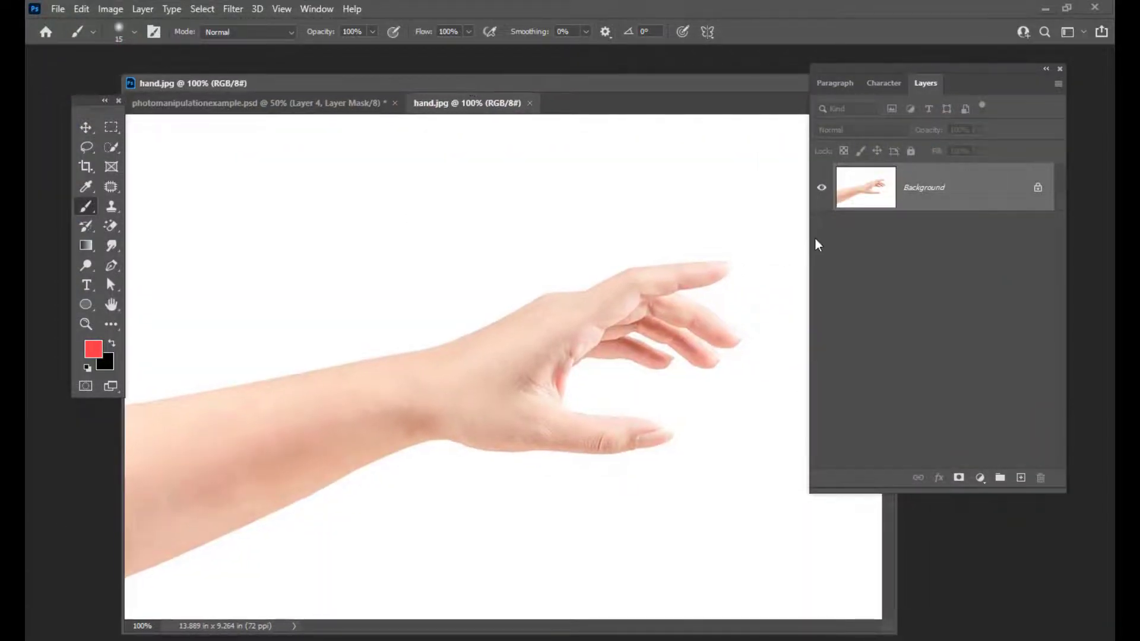
pyautogui.hotkey('ctrl', '-')
pyautogui.click(108, 222)
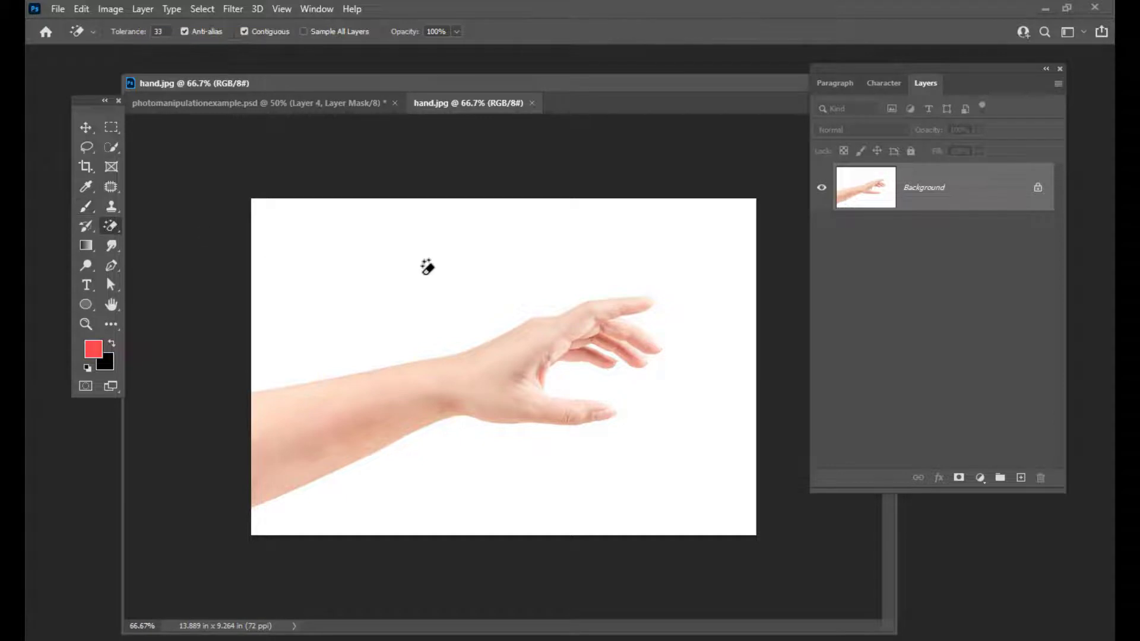
pyautogui.click(428, 261)
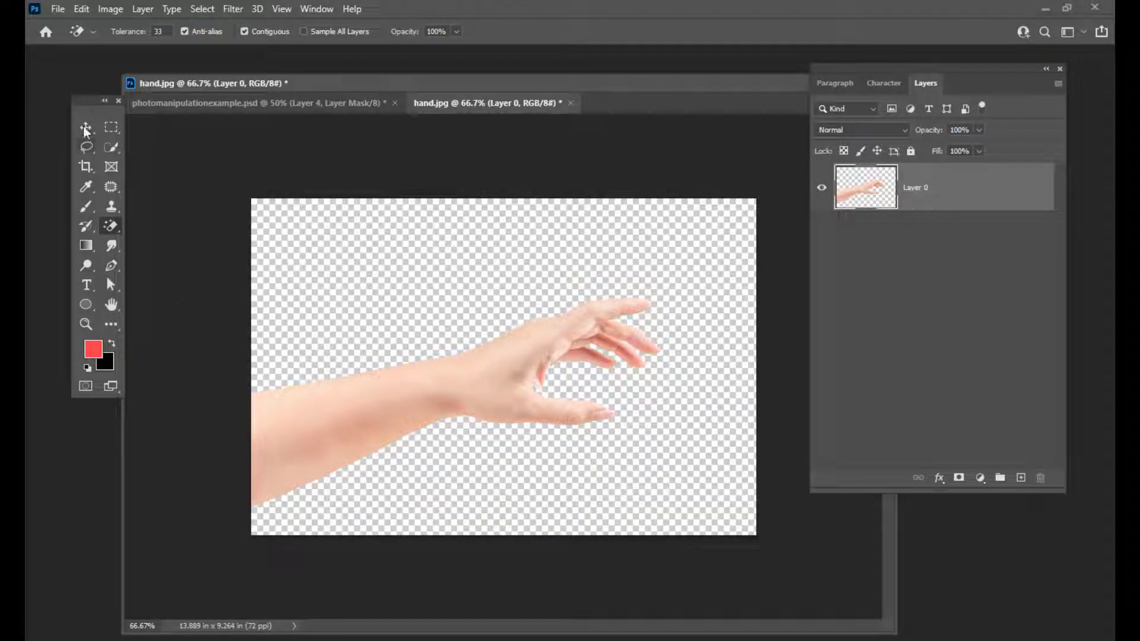
# Step: Copy the cut-out hand into photomanipulationexample.psd as a new layer above the brain and place it beside the head
pyautogui.click(85, 128)
pyautogui.moveTo(488, 386); pyautogui.dragTo(280, 104)
pyautogui.moveTo(634, 333); pyautogui.dragTo(564, 314)
# Step: Flip the hand vertically, rotate it to about 134°, and position it reaching from the canvas's upper-right corner toward the open head
pyautogui.hotkey('ctrl', 't')
pyautogui.moveTo(739, 241); pyautogui.dragTo(518, 454)
pyautogui.rightClick(629, 284)
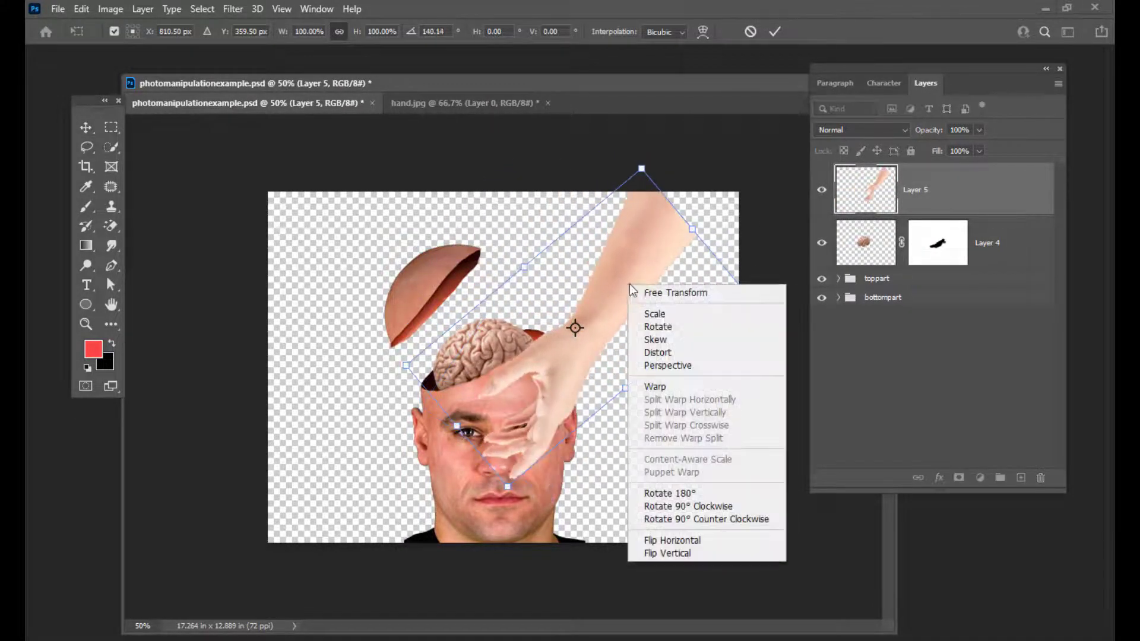
pyautogui.click(682, 553)
pyautogui.moveTo(711, 488); pyautogui.dragTo(745, 157)
pyautogui.moveTo(655, 255); pyautogui.dragTo(753, 157)
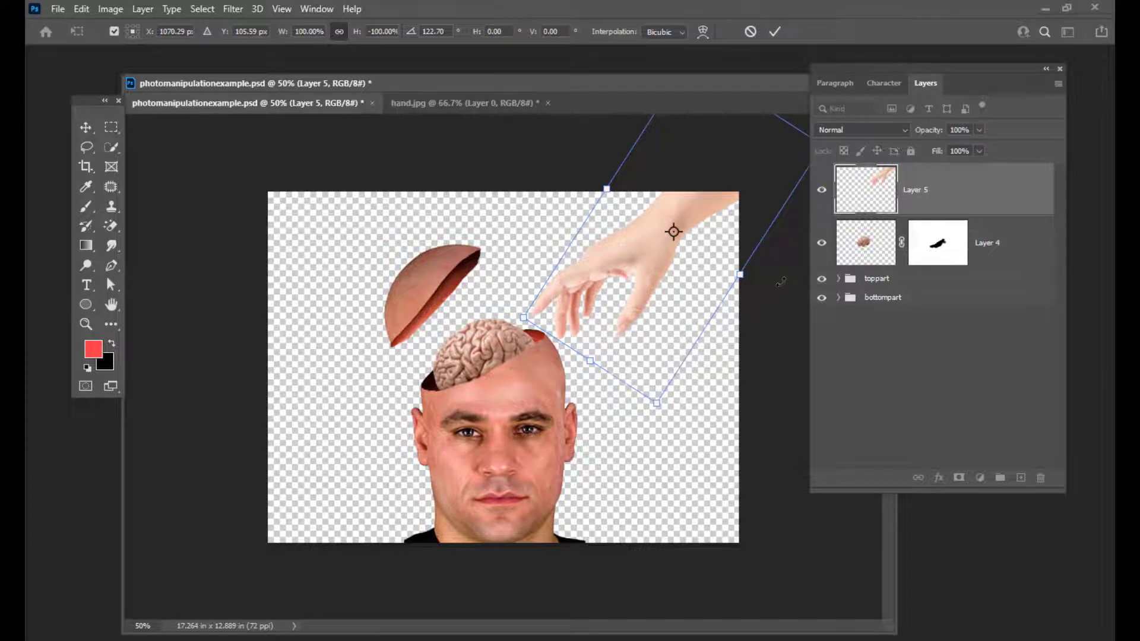
pyautogui.hotkey('ctrl', '-')
pyautogui.moveTo(755, 223); pyautogui.dragTo(763, 249)
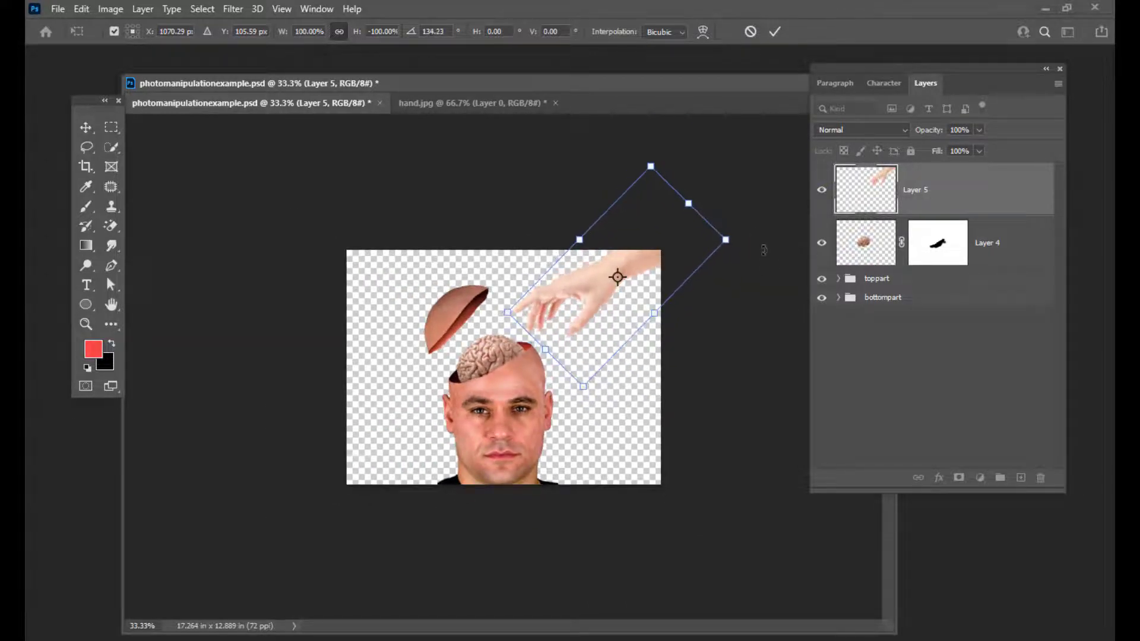
pyautogui.moveTo(641, 255); pyautogui.dragTo(630, 268)
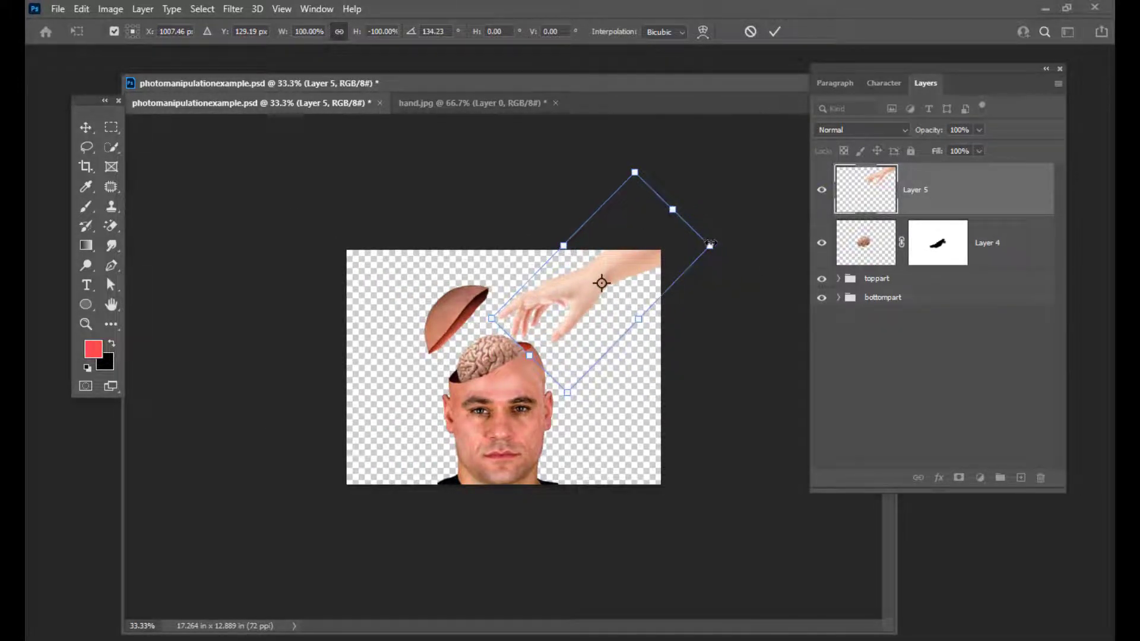
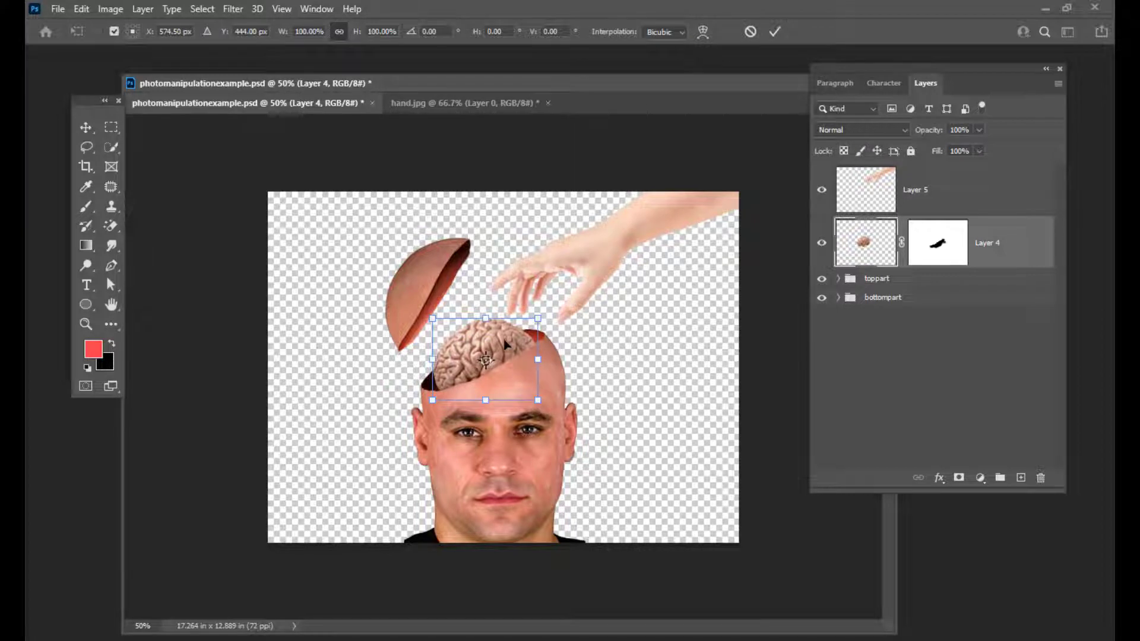
# Step: Move the brain slightly down and to the right so it sits deeper in the skull opening
pyautogui.moveTo(500, 338); pyautogui.dragTo(502, 342)
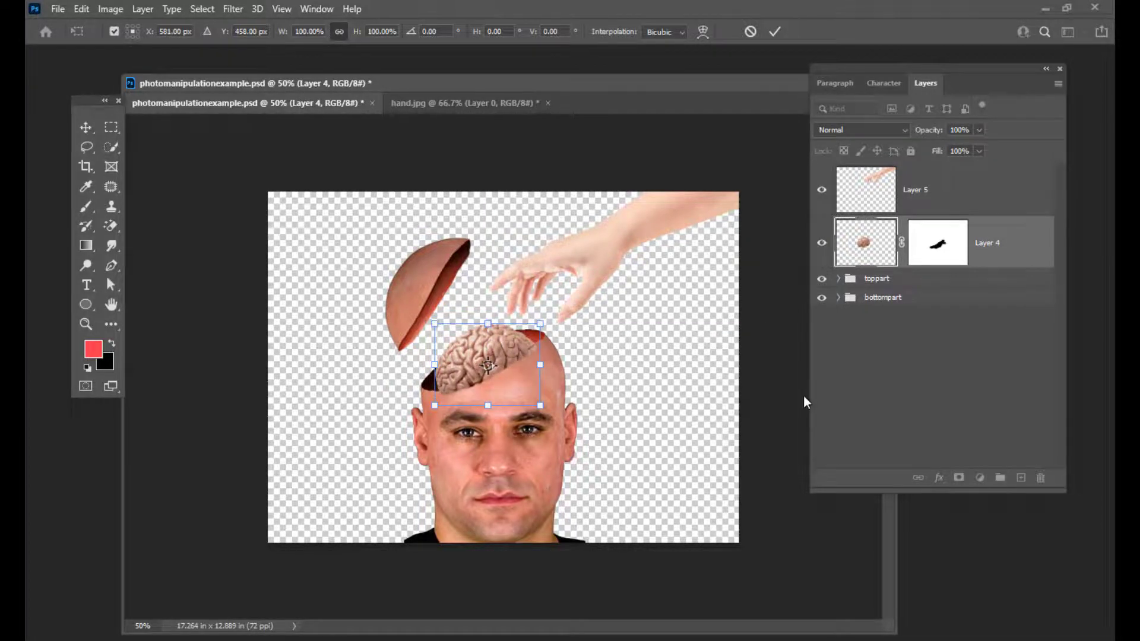
pyautogui.hotkey('ctrl', '+')
pyautogui.hotkey('ctrl', '+')
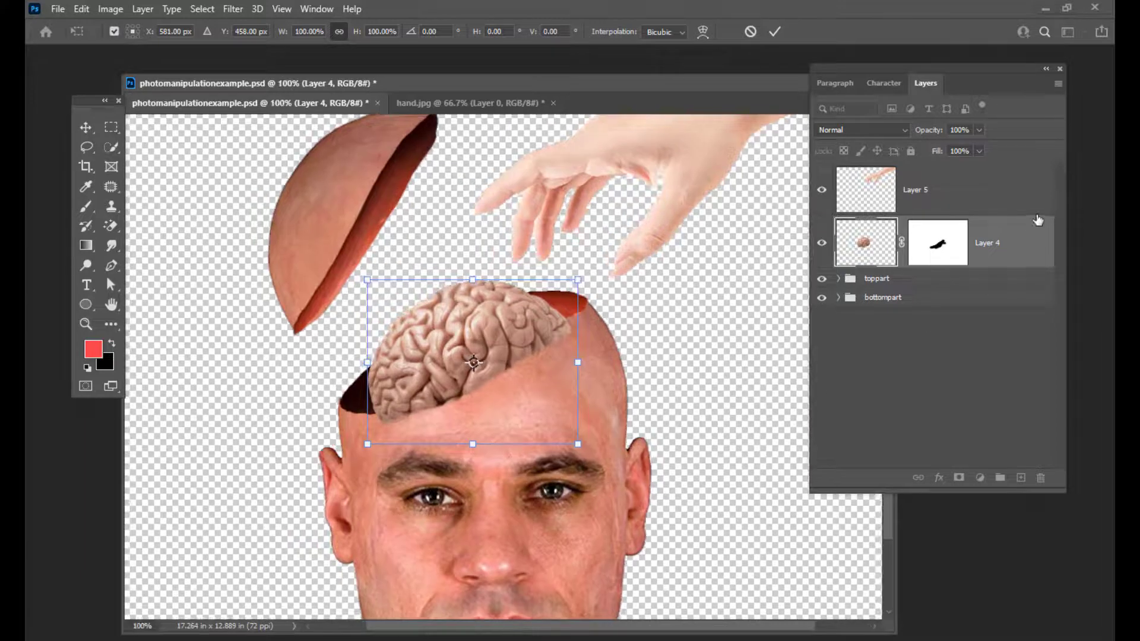
pyautogui.press('Return')
# Step: Paint black on the brain's mask with a 30 px brush to hide the part spilling over the forehead
pyautogui.click(947, 253)
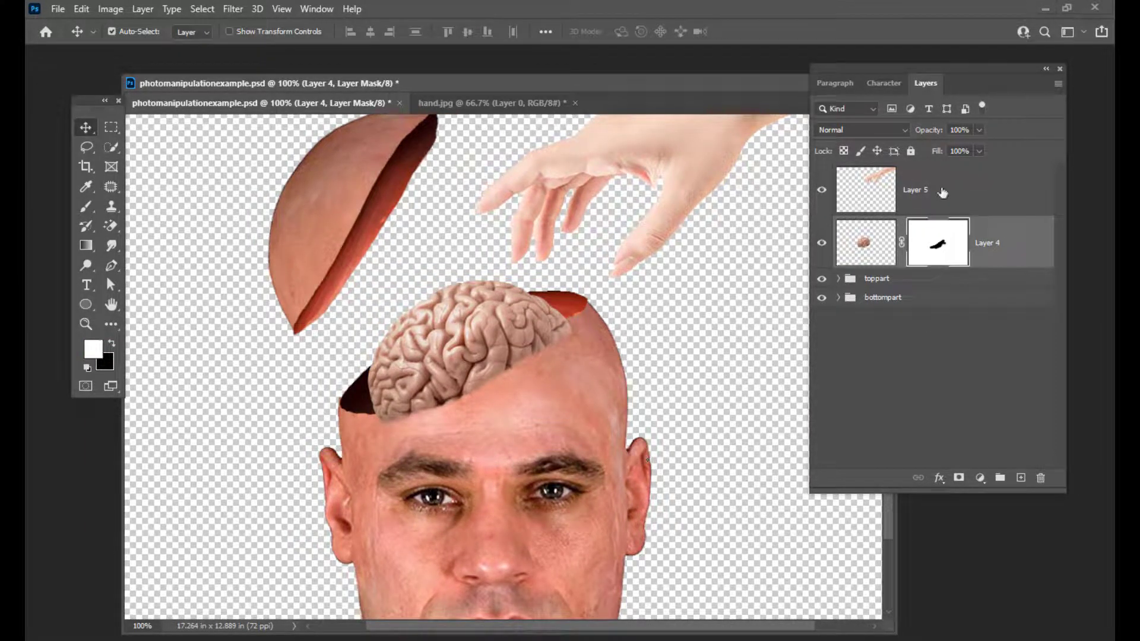
pyautogui.click(86, 206)
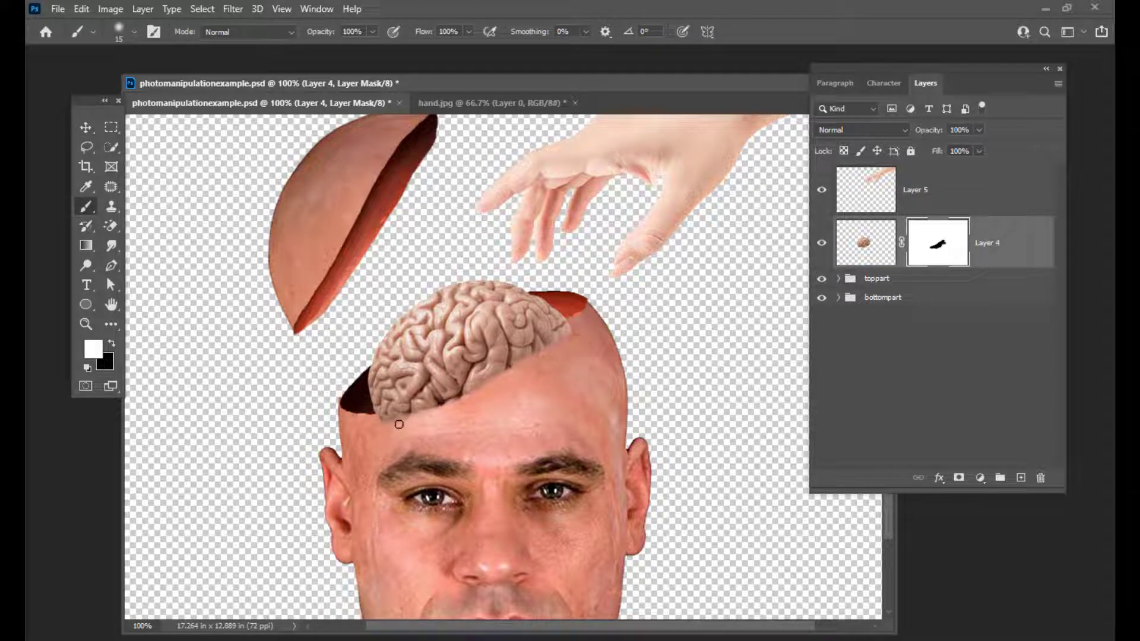
pyautogui.press(']')
pyautogui.press(']')
pyautogui.press(']')
pyautogui.click(112, 340)
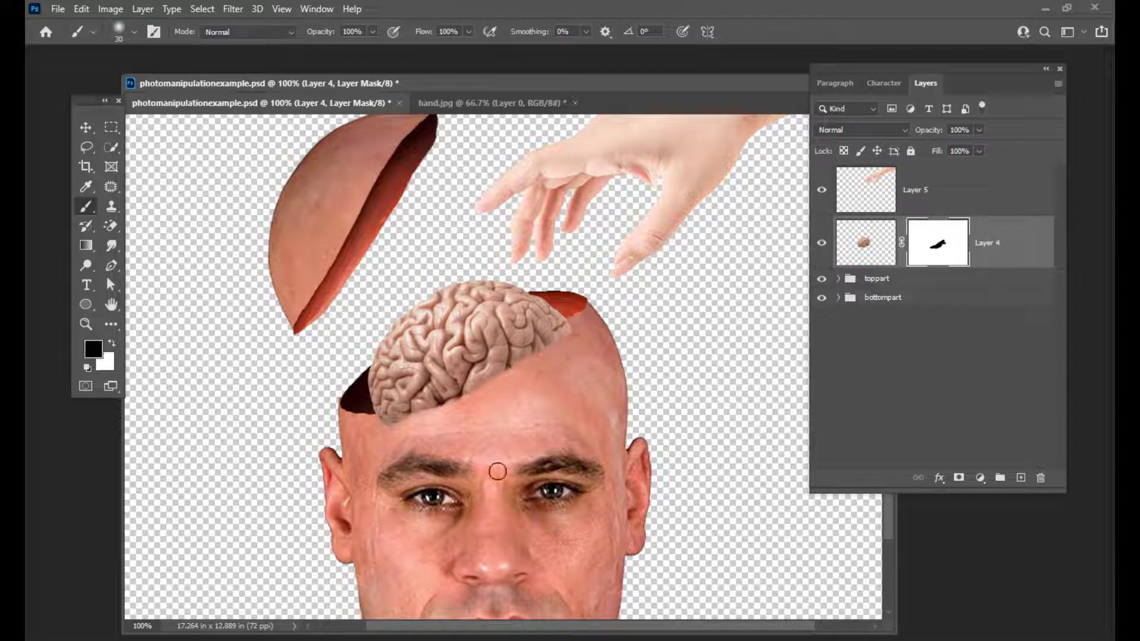
pyautogui.moveTo(377, 422)
pyautogui.mouseDown()
pyautogui.moveTo(492, 388)
pyautogui.moveTo(477, 396)
pyautogui.moveTo(582, 328)
pyautogui.moveTo(564, 333)
pyautogui.moveTo(572, 322)
pyautogui.moveTo(380, 414)
pyautogui.mouseUp()
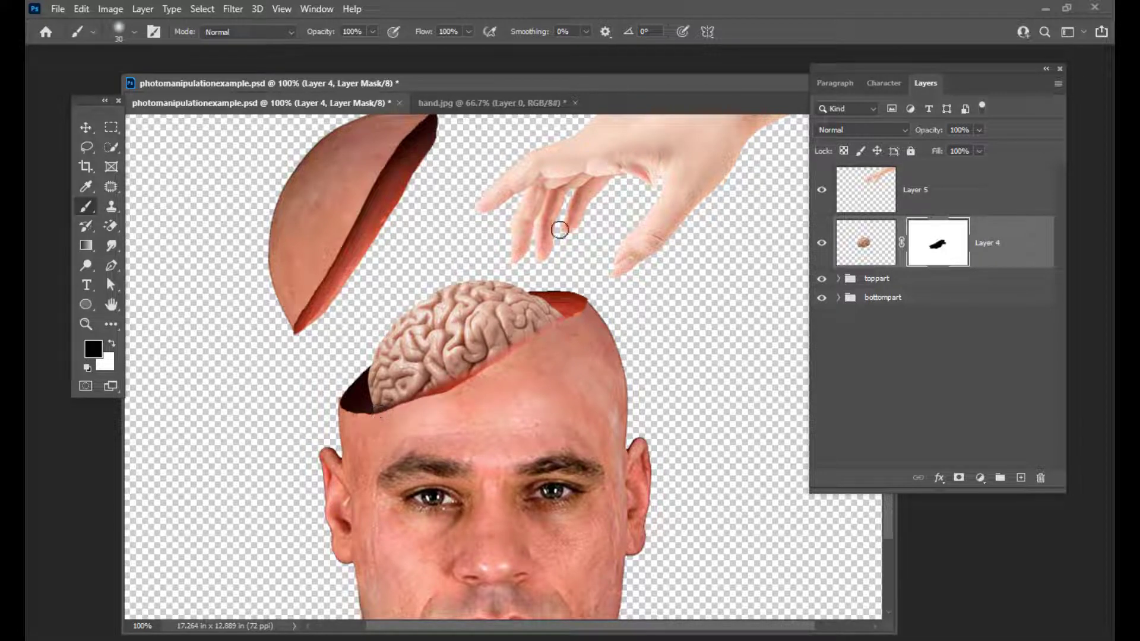
# Step: Paint white on the brain's mask with a 9 px brush to restore its lower edge along the skull cut
pyautogui.hotkey('ctrl', '+')
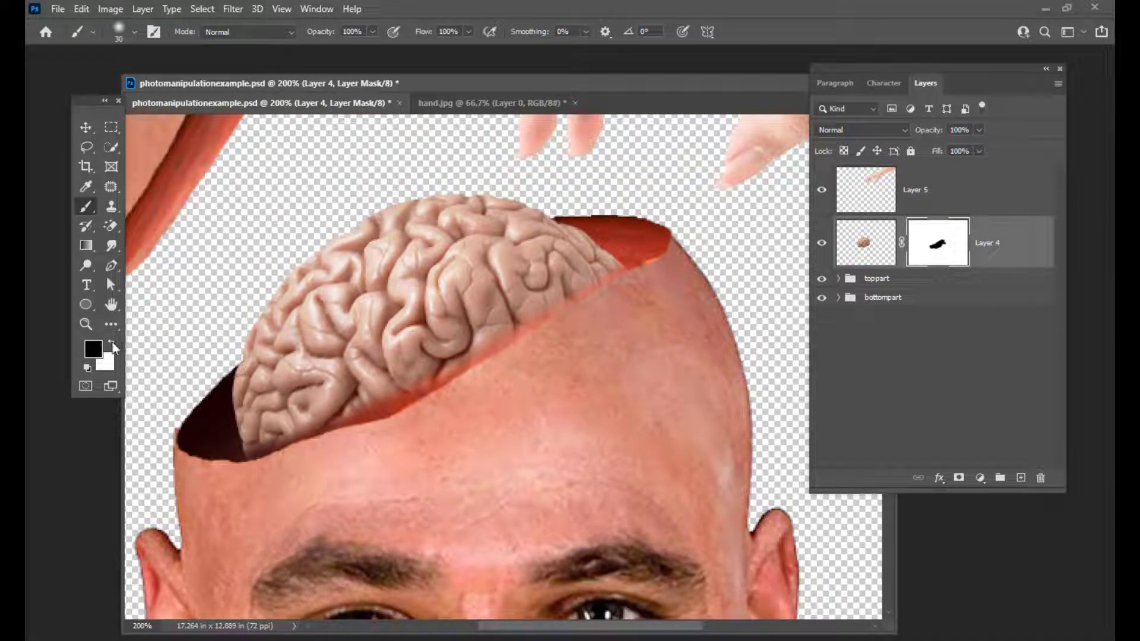
pyautogui.click(111, 344)
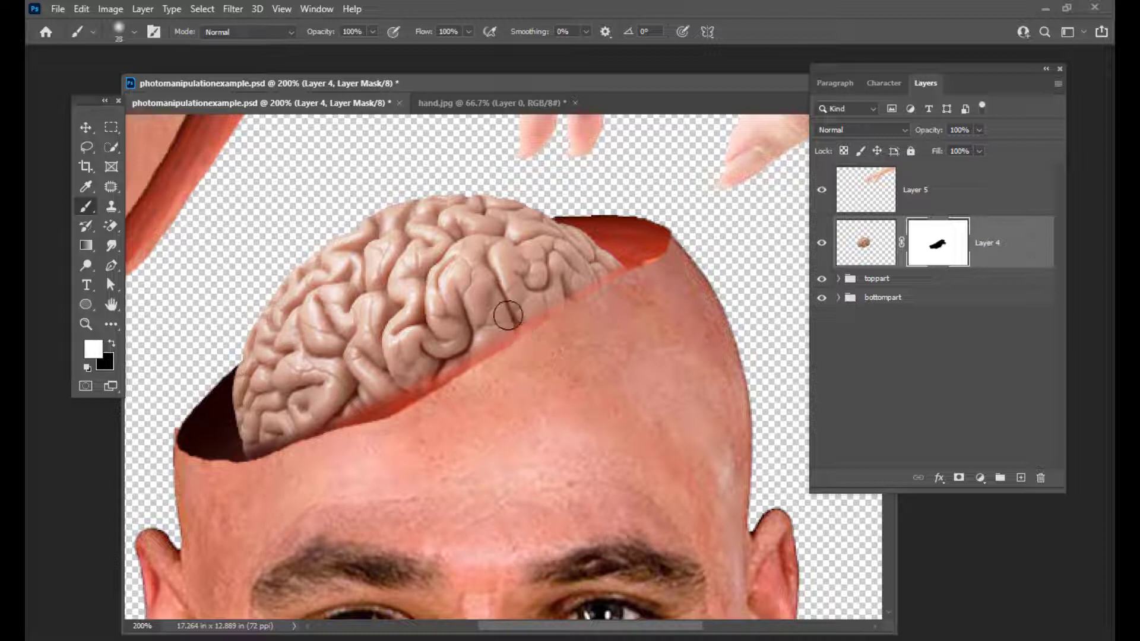
pyautogui.press('[')
pyautogui.press('[')
pyautogui.press('[')
pyautogui.press('[')
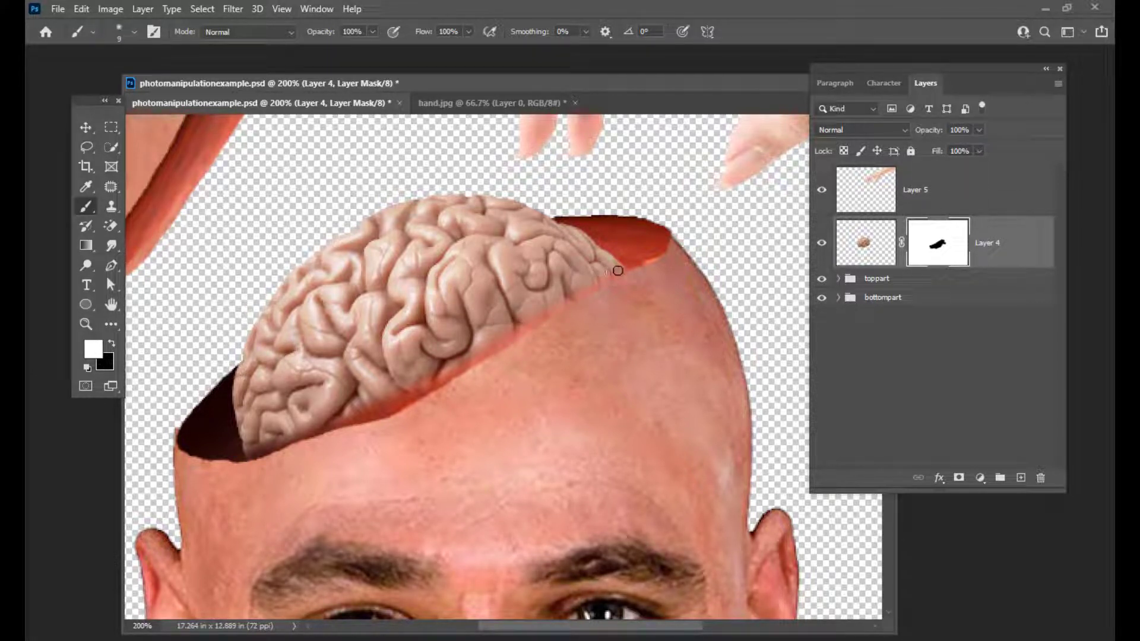
pyautogui.moveTo(612, 276)
pyautogui.mouseDown()
pyautogui.moveTo(417, 392)
pyautogui.moveTo(541, 316)
pyautogui.moveTo(454, 351)
pyautogui.moveTo(410, 421)
pyautogui.moveTo(359, 411)
pyautogui.moveTo(419, 381)
pyautogui.moveTo(333, 414)
pyautogui.moveTo(417, 383)
pyautogui.moveTo(386, 401)
pyautogui.mouseUp()
# Step: Touch up the remaining gaps along the brain's lower edge by painting white on its mask, finishing with a 10 px brush
pyautogui.press(']')
pyautogui.press(']')
pyautogui.press(']')
pyautogui.press('[')
pyautogui.press('[')
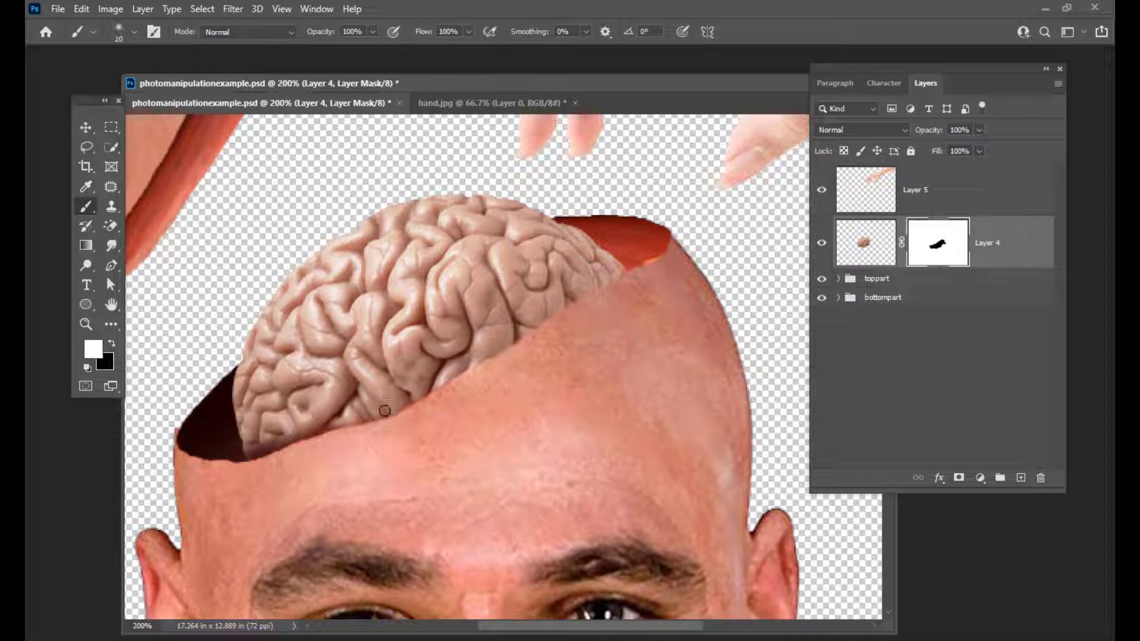
pyautogui.moveTo(398, 406); pyautogui.dragTo(423, 390)
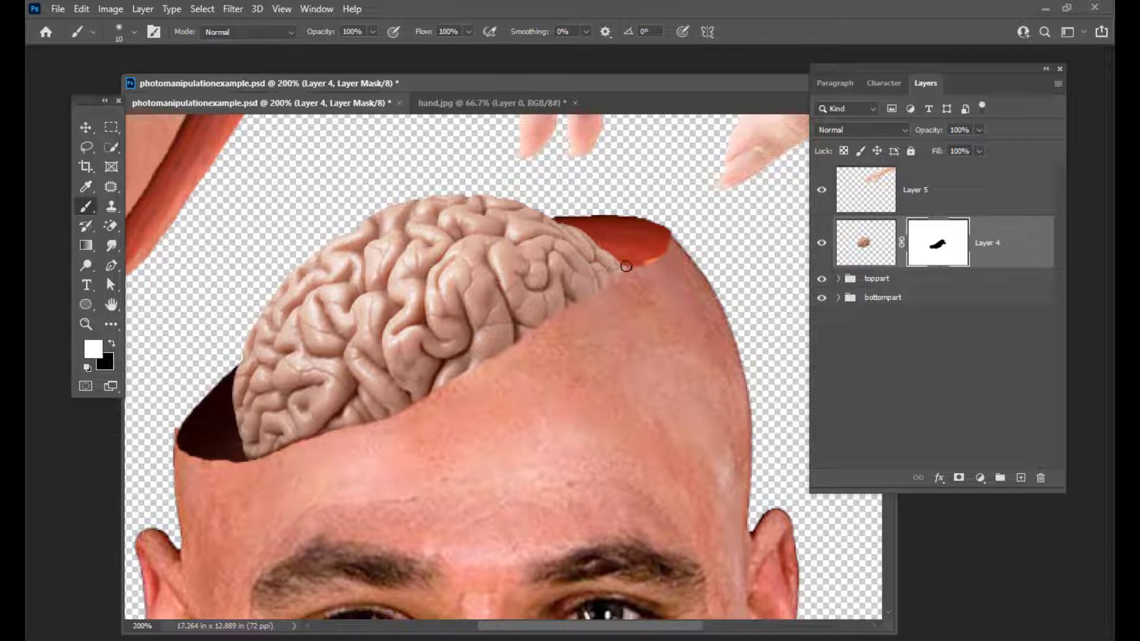
pyautogui.moveTo(626, 266); pyautogui.dragTo(584, 281)
pyautogui.hotkey('ctrl', '-')
pyautogui.hotkey('ctrl', '-')
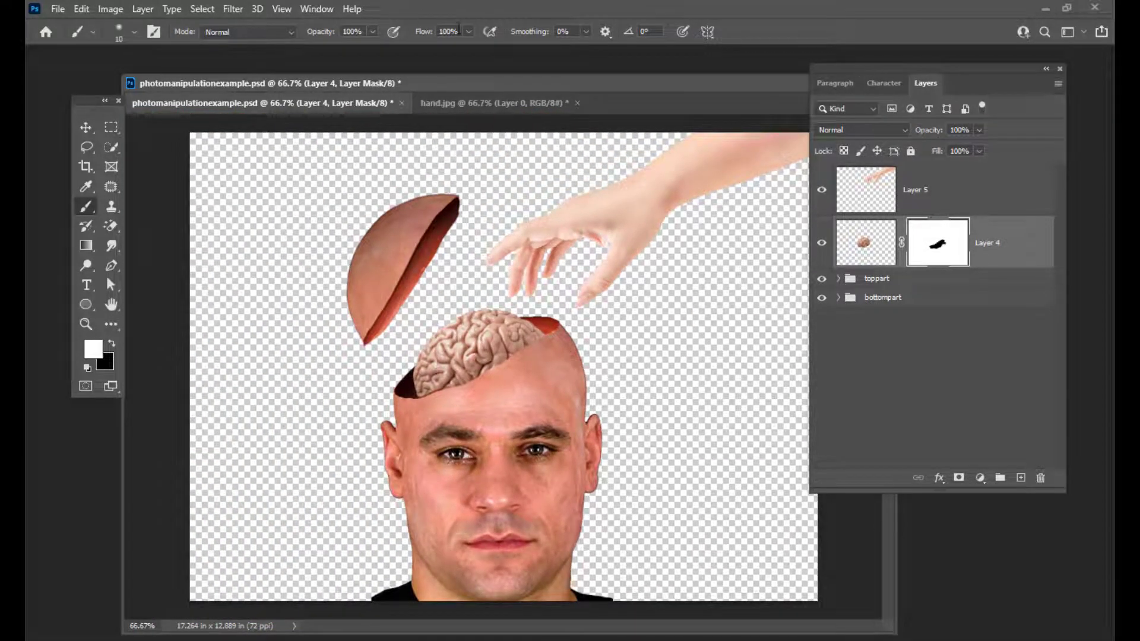
# Step: Add a Vibrance adjustment layer above the hand layer and clip it to the hand
pyautogui.moveTo(435, 84); pyautogui.dragTo(400, 70)
pyautogui.hotkey('ctrl', '-')
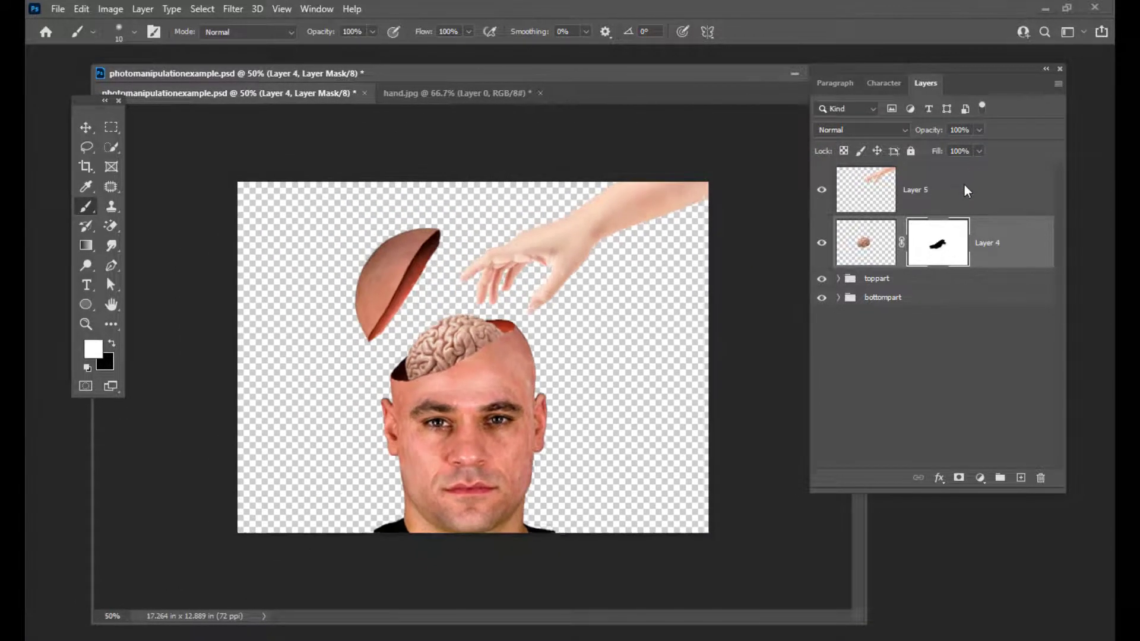
pyautogui.hotkey('ctrl', '+')
pyautogui.click(962, 186)
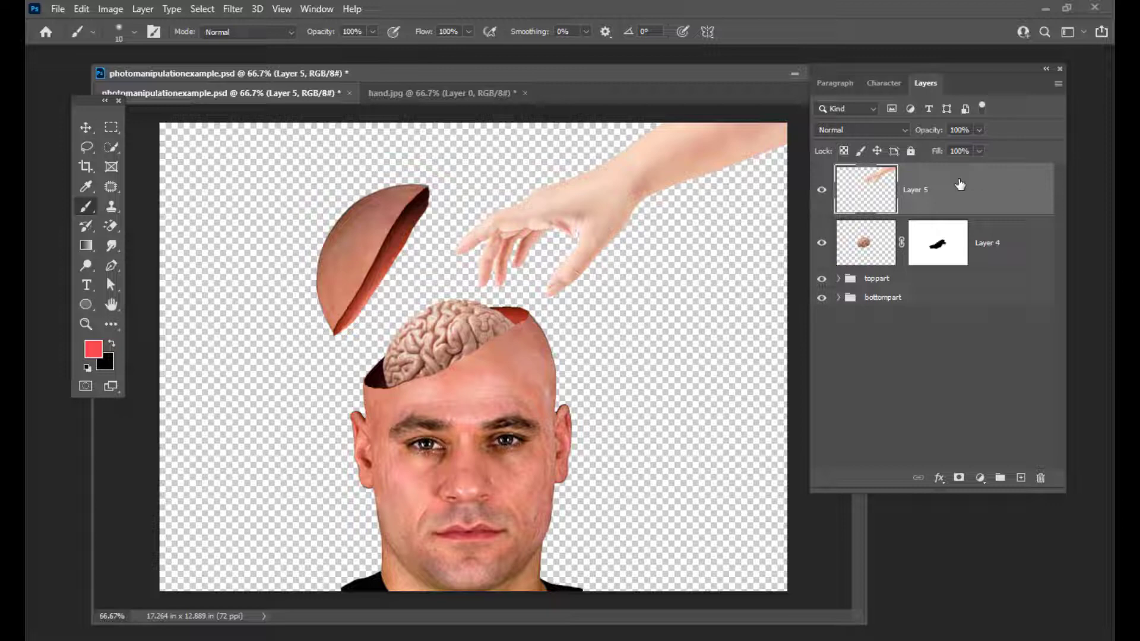
pyautogui.moveTo(519, 71); pyautogui.dragTo(526, 66)
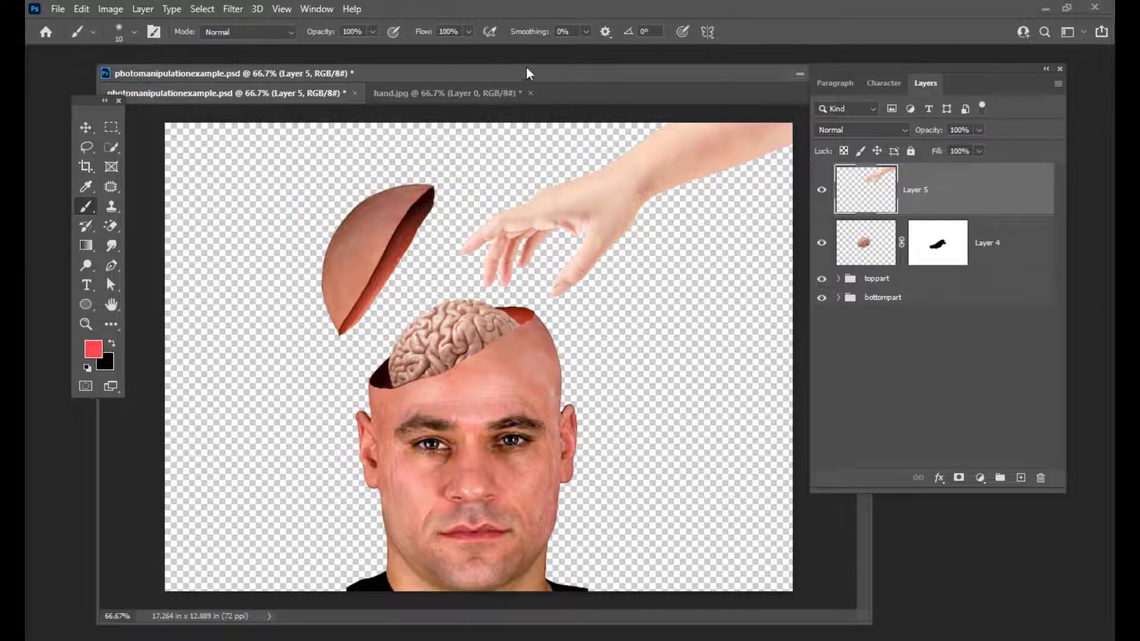
pyautogui.moveTo(893, 69); pyautogui.dragTo(879, 65)
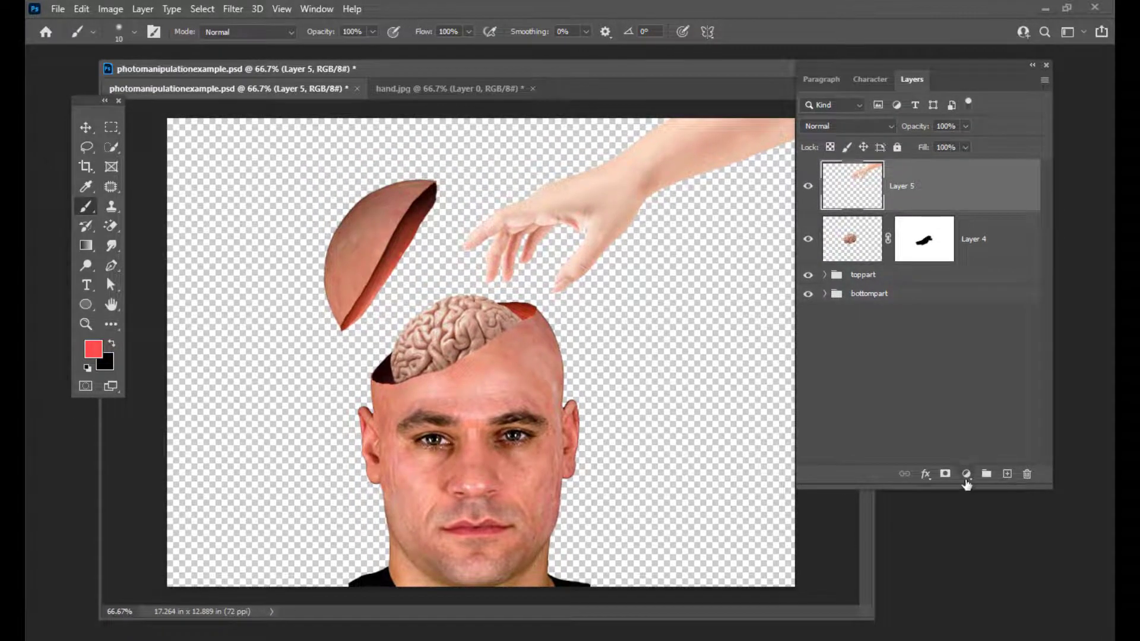
pyautogui.click(967, 476)
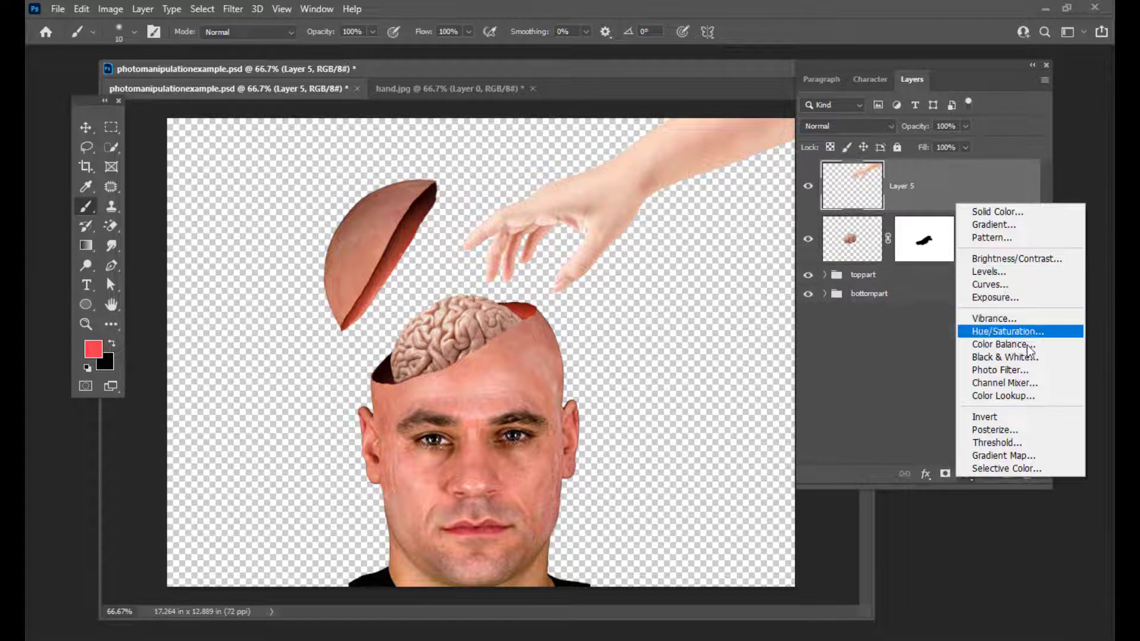
pyautogui.click(978, 319)
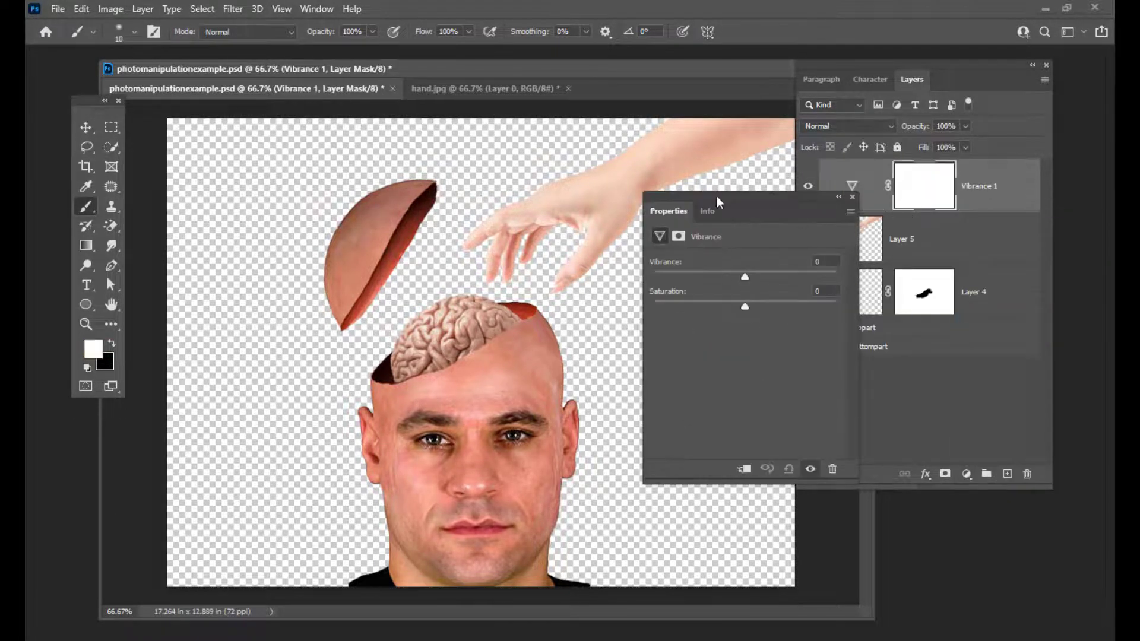
pyautogui.moveTo(717, 198); pyautogui.dragTo(709, 194)
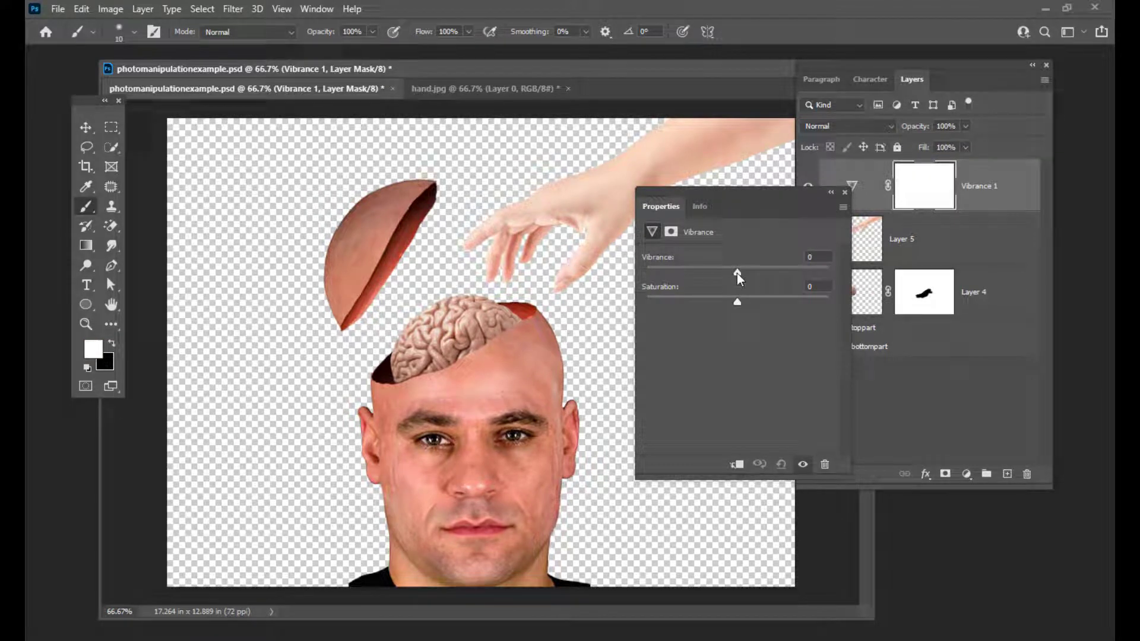
pyautogui.moveTo(731, 195)
pyautogui.mouseDown()
pyautogui.moveTo(754, 166)
pyautogui.moveTo(685, 184)
pyautogui.moveTo(740, 195)
pyautogui.mouseUp()
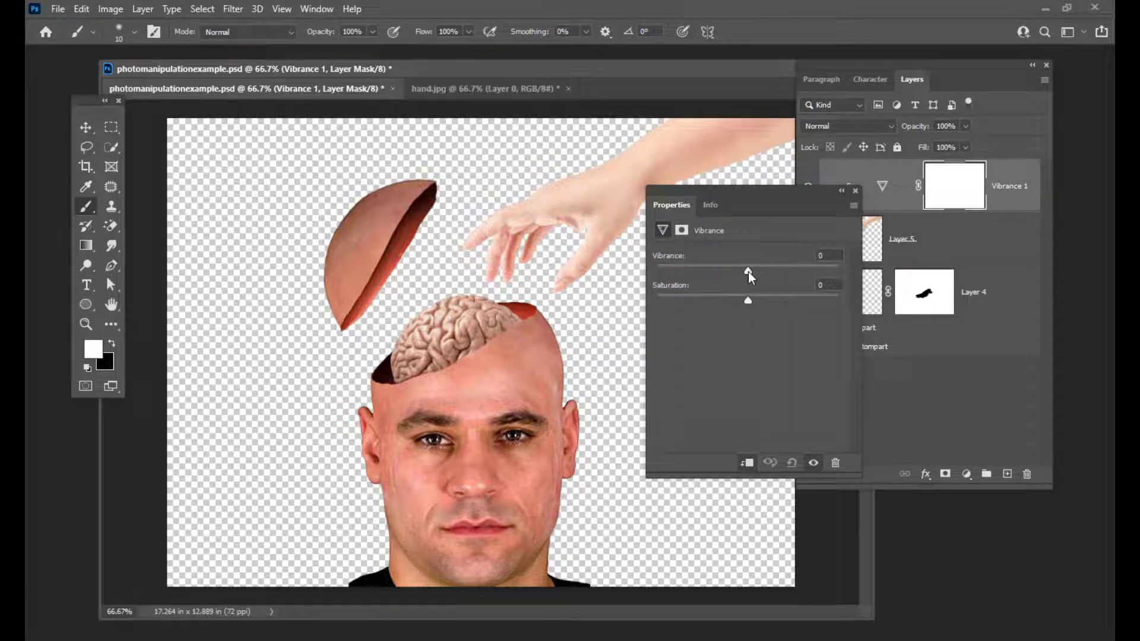
# Step: Set the hand's Vibrance adjustment to vibrance +48 and saturation +44
pyautogui.moveTo(748, 272); pyautogui.dragTo(811, 273)
pyautogui.moveTo(748, 300); pyautogui.dragTo(789, 302)
pyautogui.click(819, 271)
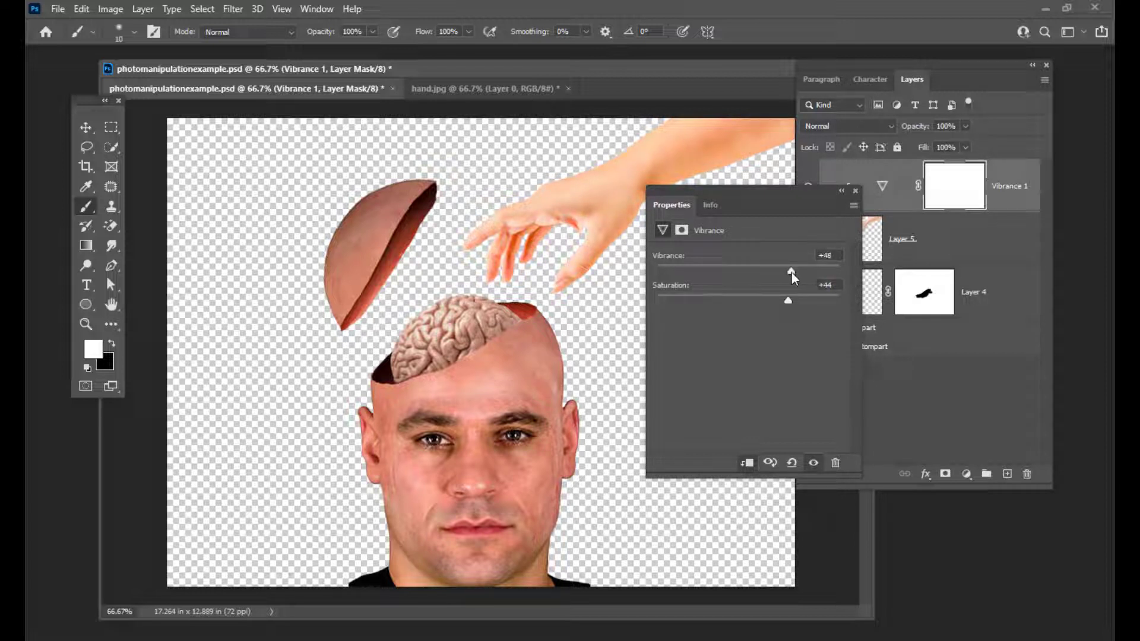
pyautogui.click(856, 191)
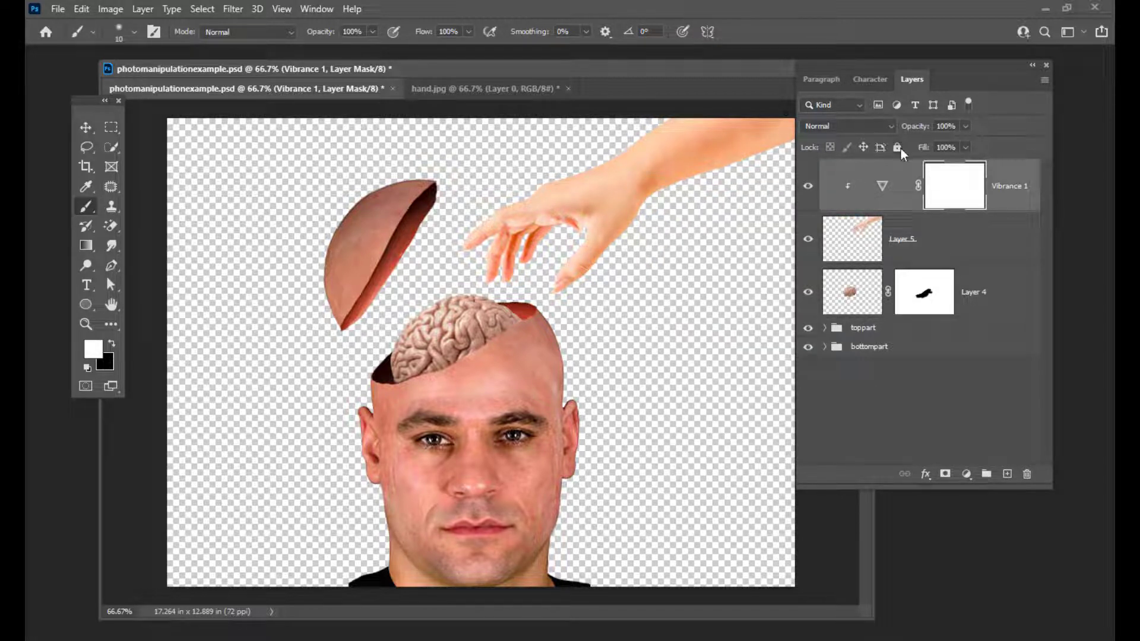
# Step: Extend the man's shirt at both shoulders on Layer 0 in the bottompart group by lassoing the outer corners and filling them with black
pyautogui.moveTo(835, 73); pyautogui.dragTo(1105, 70)
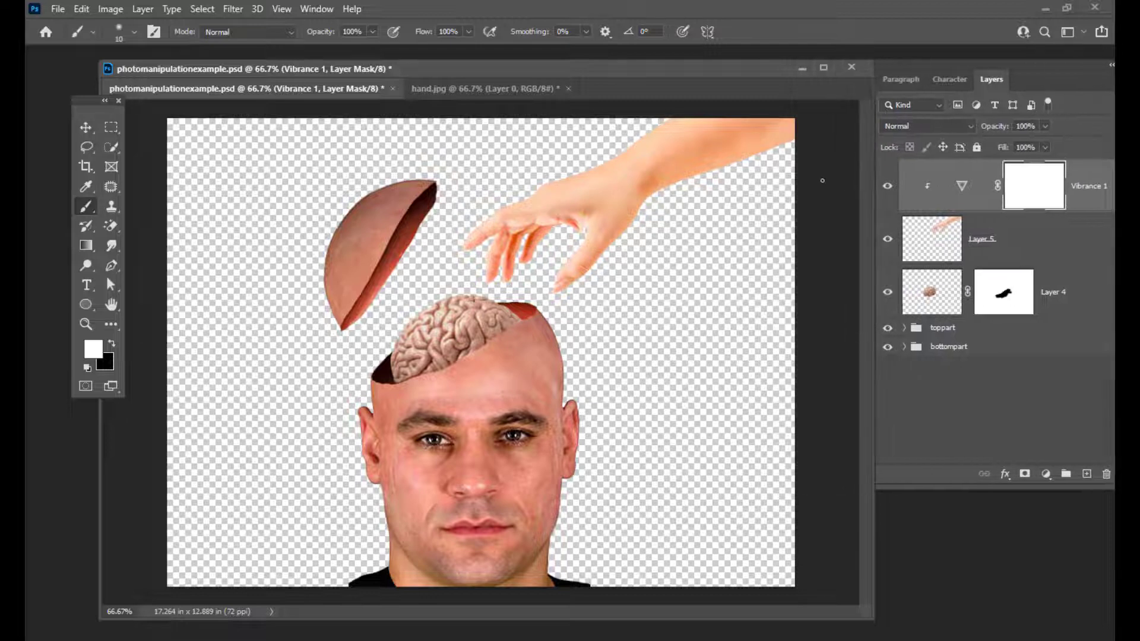
pyautogui.hotkey('ctrl', '-')
pyautogui.moveTo(459, 70); pyautogui.dragTo(474, 66)
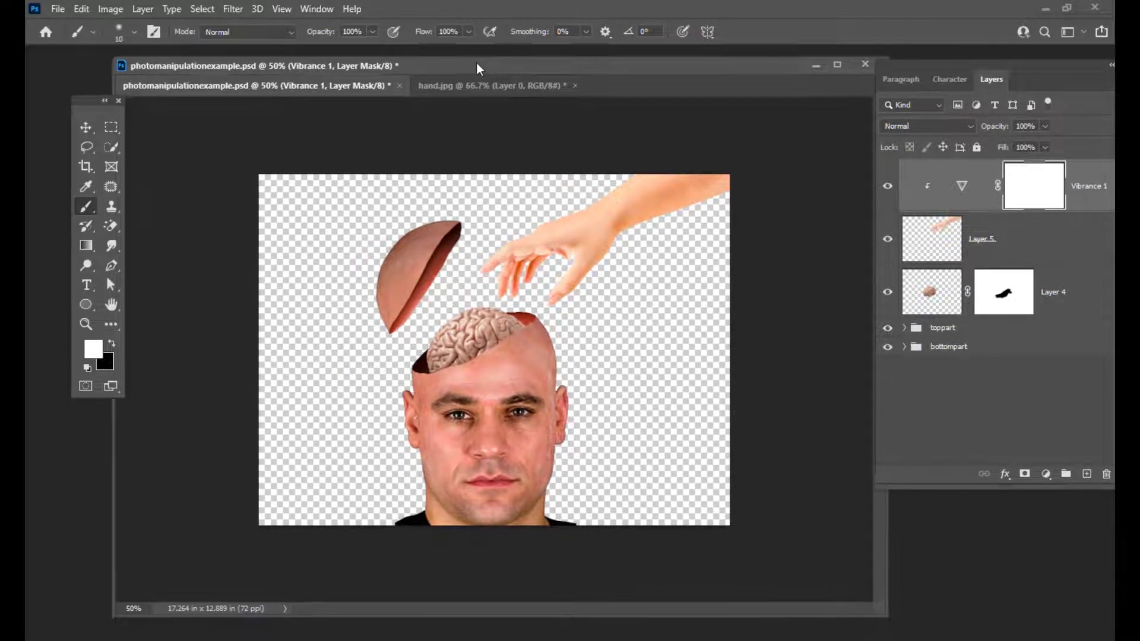
pyautogui.click(905, 347)
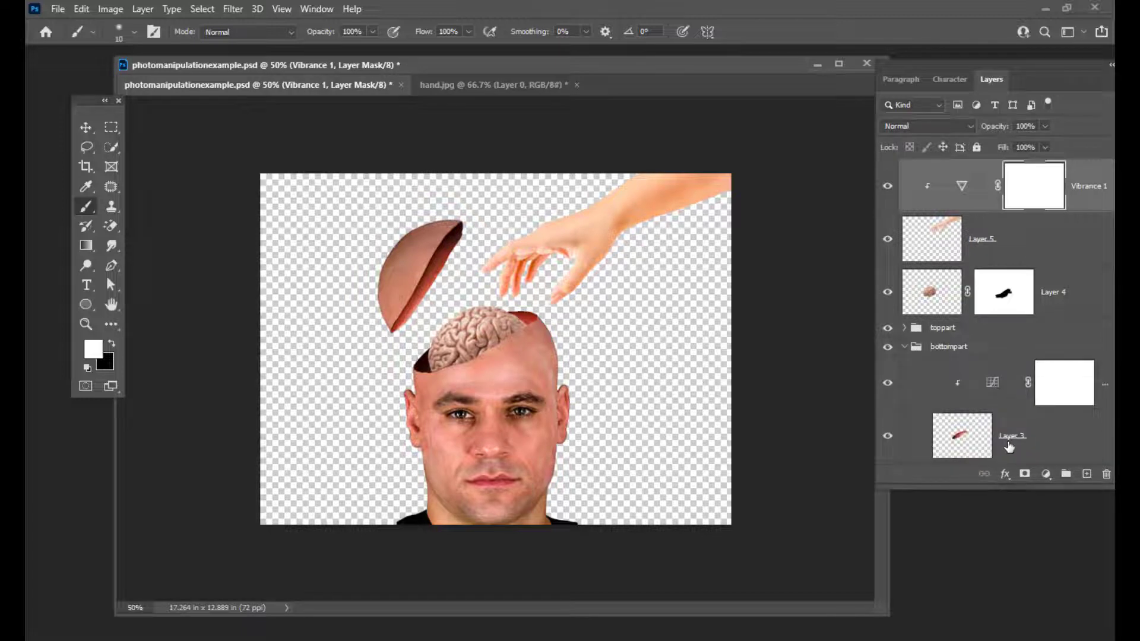
pyautogui.scroll(-1, 1008, 447)
pyautogui.click(1057, 447)
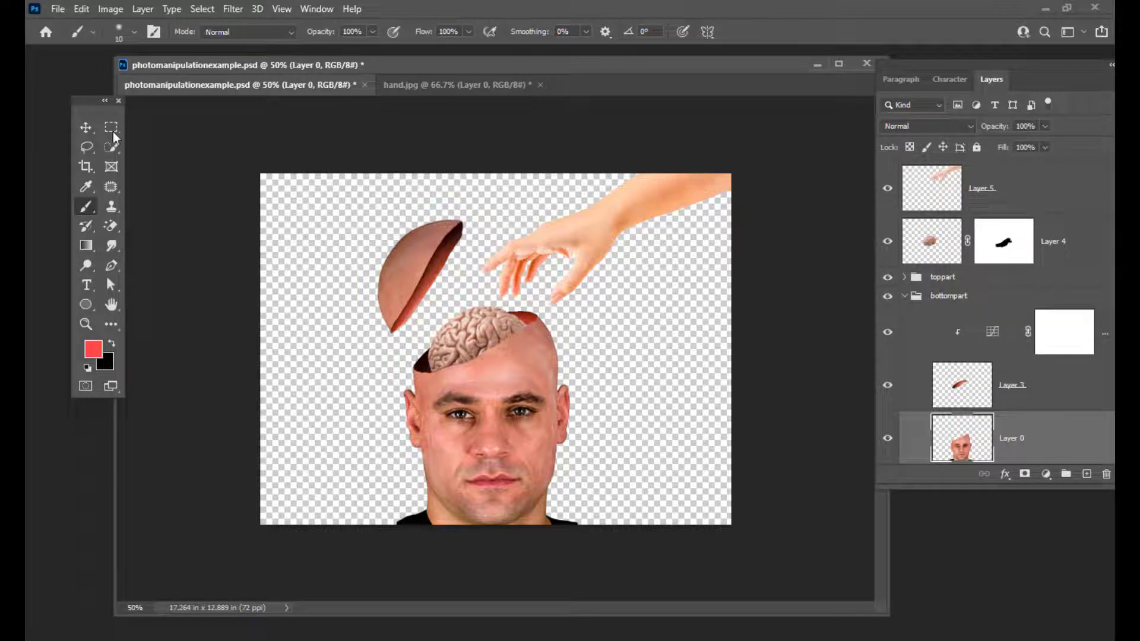
pyautogui.moveTo(86, 147); pyautogui.dragTo(125, 149)
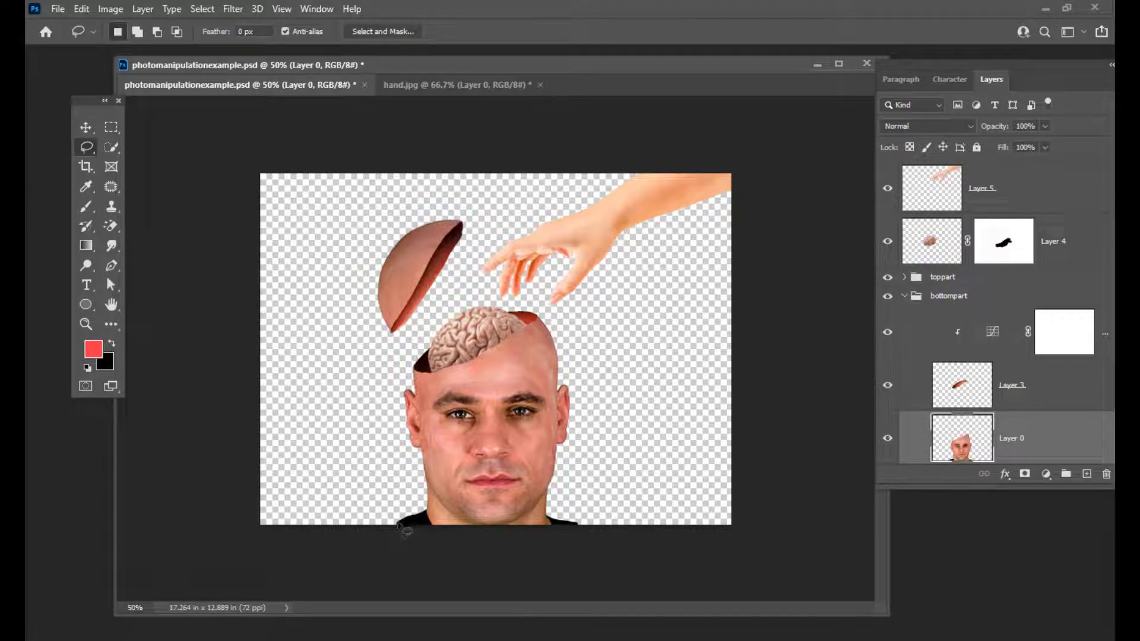
pyautogui.moveTo(398, 523)
pyautogui.mouseDown()
pyautogui.moveTo(387, 533)
pyautogui.moveTo(395, 546)
pyautogui.moveTo(418, 545)
pyautogui.moveTo(403, 523)
pyautogui.mouseUp()
pyautogui.hotkey('ctrl', 'd')
pyautogui.moveTo(563, 522)
pyautogui.mouseDown()
pyautogui.moveTo(590, 526)
pyautogui.moveTo(590, 538)
pyautogui.moveTo(563, 523)
pyautogui.mouseUp()
pyautogui.hotkey('alt', 'BackSpace')
pyautogui.hotkey('ctrl', 'z')
pyautogui.click(588, 526)
# Step: Collapse the bottompart group and add a new empty layer beneath all the other layers
pyautogui.moveTo(988, 59); pyautogui.dragTo(910, 55)
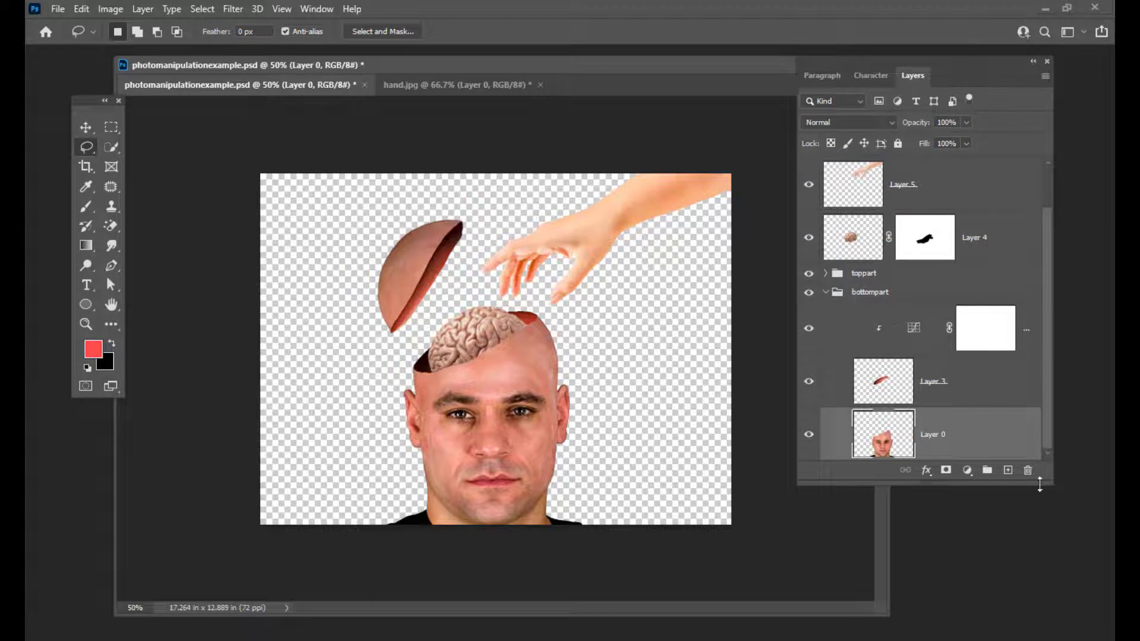
pyautogui.click(825, 292)
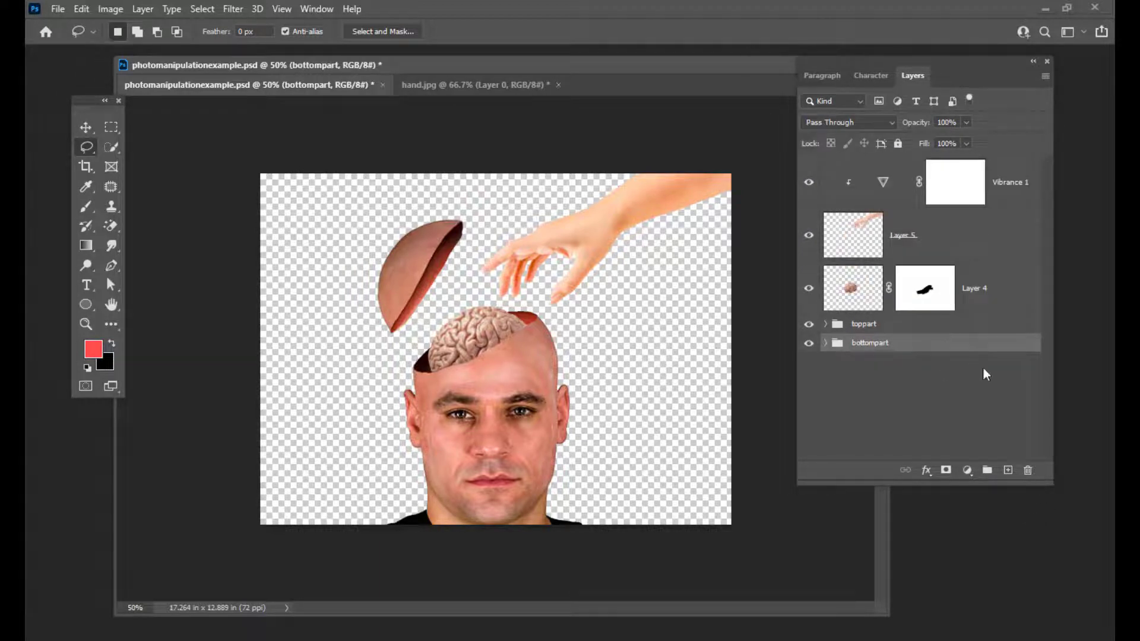
pyautogui.click(1007, 469)
pyautogui.moveTo(974, 386); pyautogui.dragTo(976, 426)
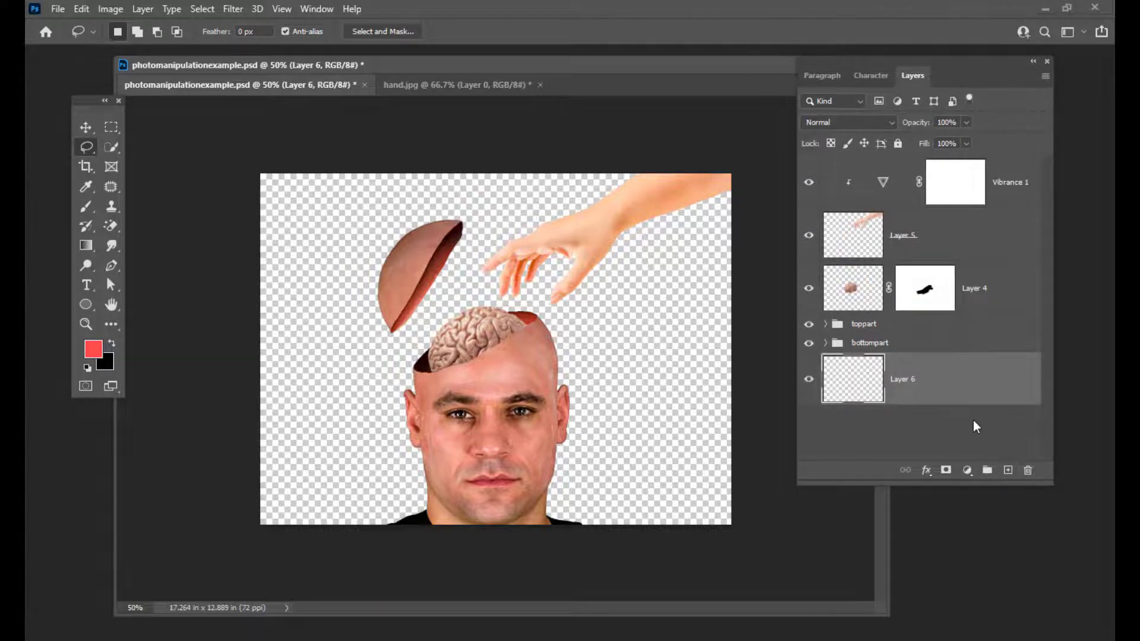
# Step: Reset the colours to default black and white and fill the bottom layer, Layer 6, with white
pyautogui.press('d')
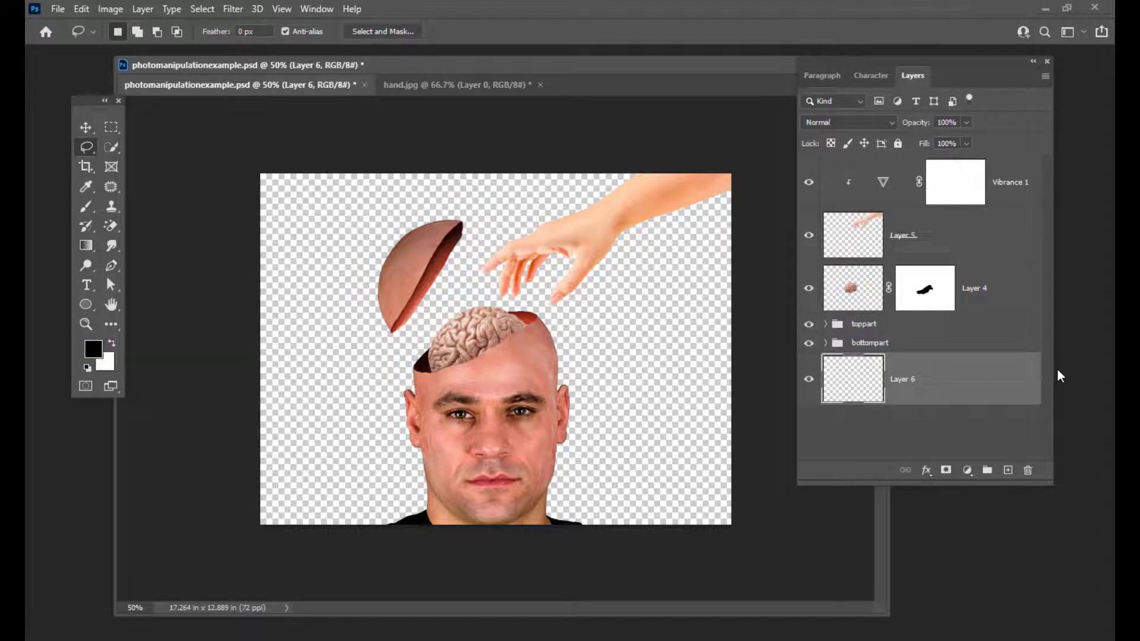
pyautogui.hotkey('ctrl', 'BackSpace')
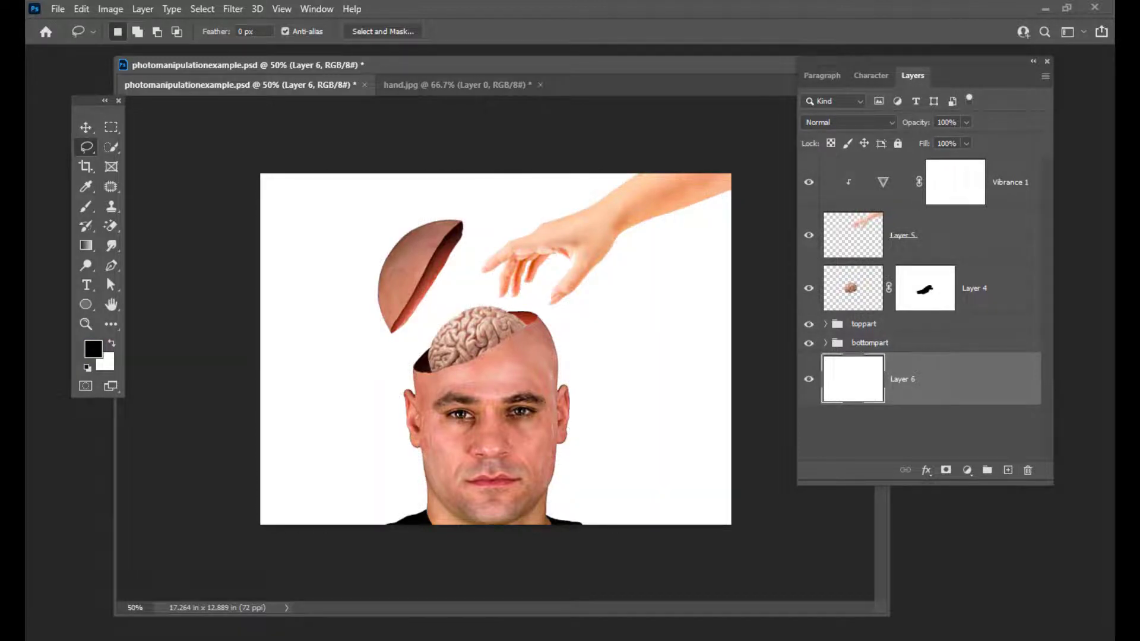
pyautogui.moveTo(859, 61); pyautogui.dragTo(880, 61)
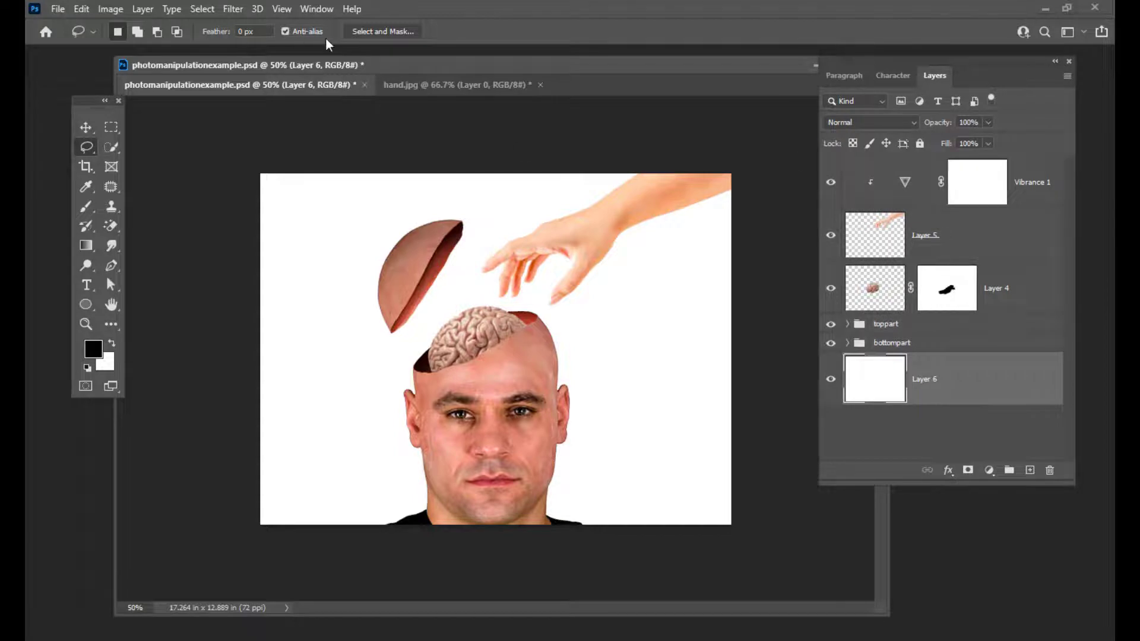
pyautogui.moveTo(371, 66); pyautogui.dragTo(391, 65)
# Step: Start a text layer beside the man's ear on the hand-free side, clear the placeholder text, and set the font size to 48 pt
pyautogui.click(86, 286)
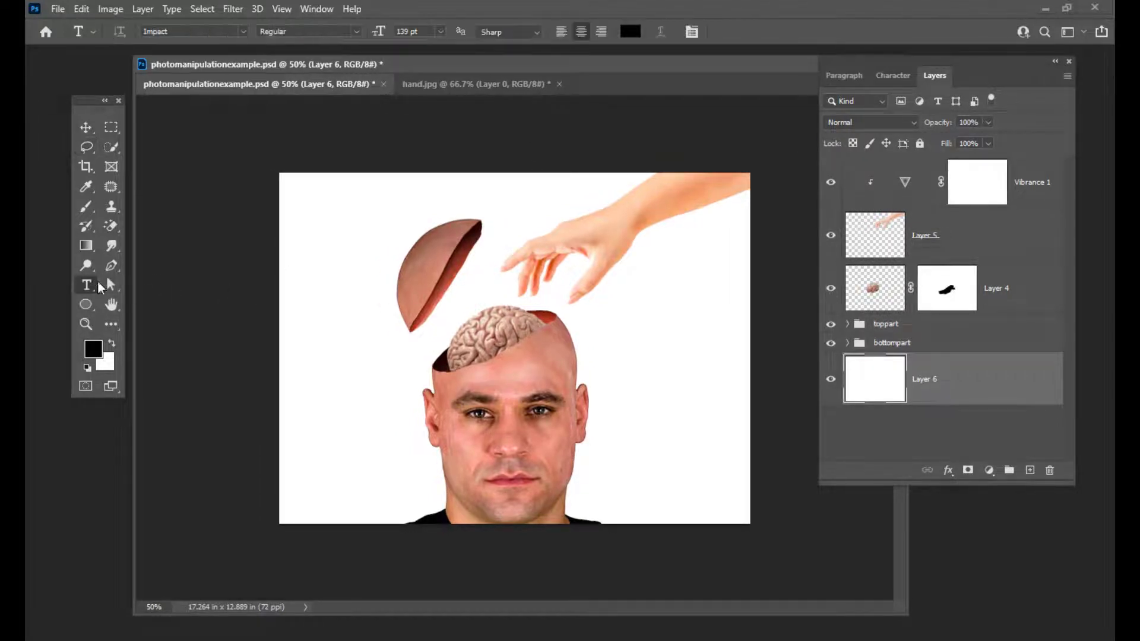
pyautogui.click(308, 386)
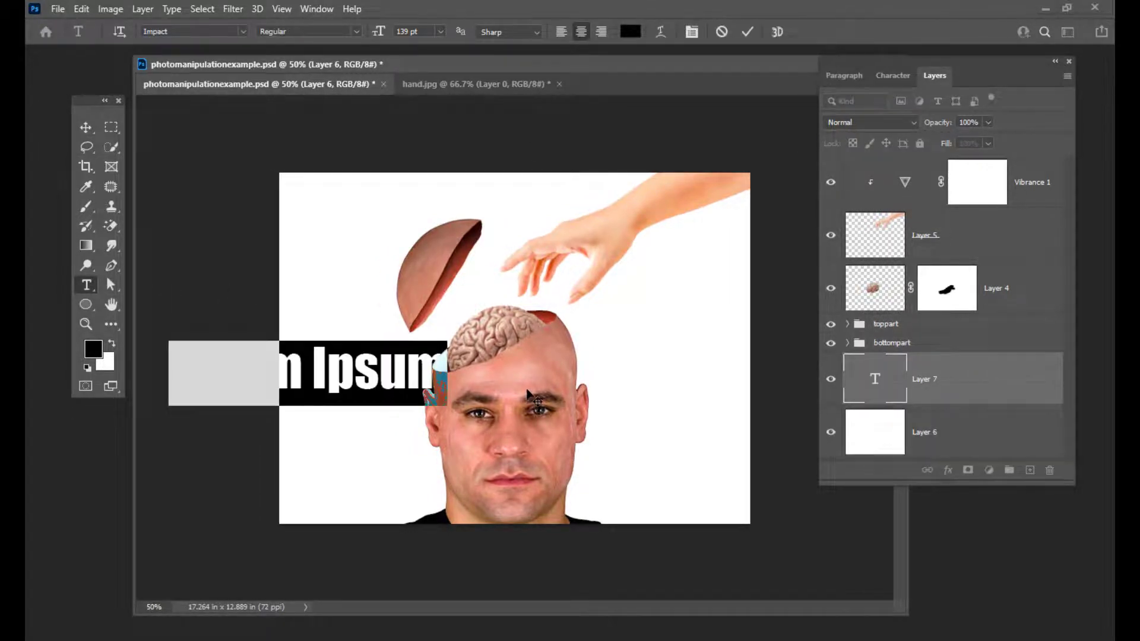
pyautogui.click(426, 30)
pyautogui.press('Return')
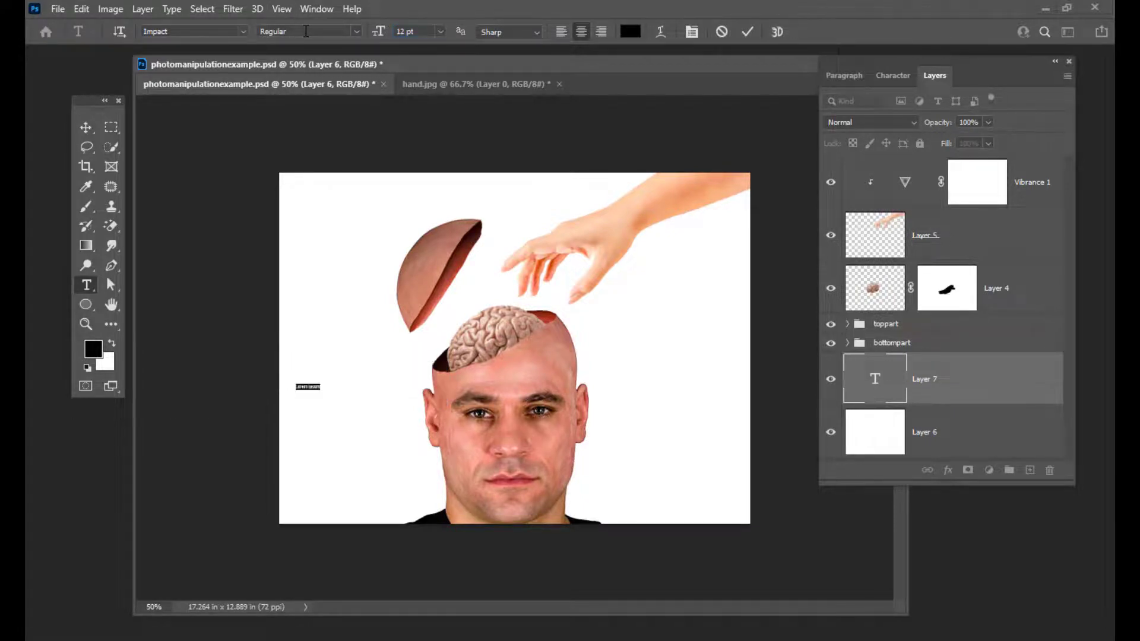
pyautogui.click(440, 32)
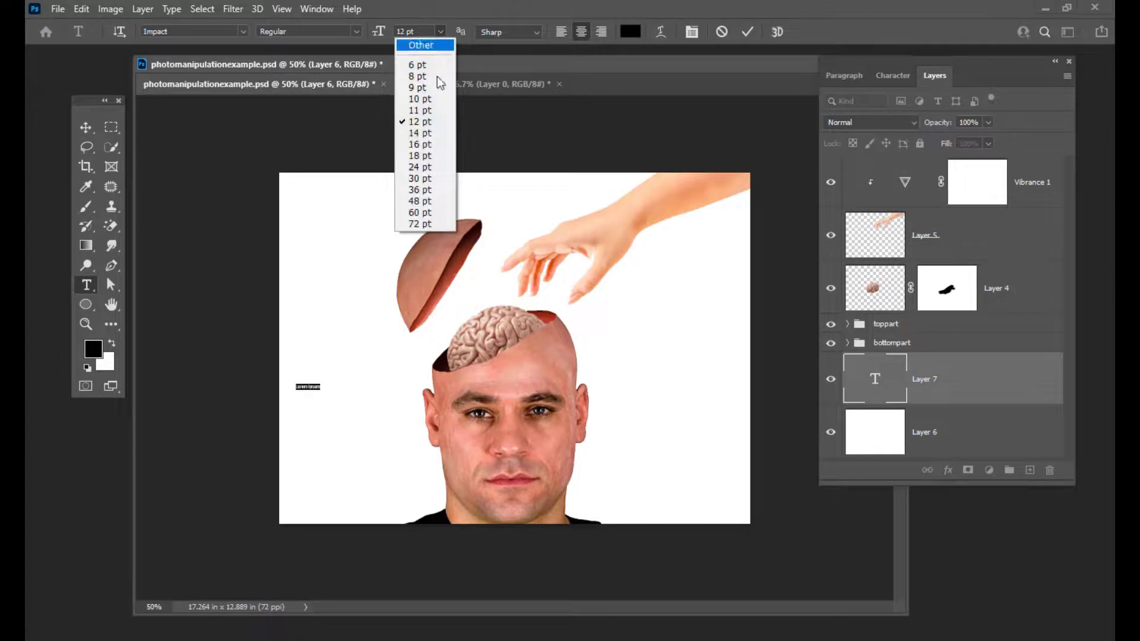
pyautogui.click(427, 167)
pyautogui.press('BackSpace')
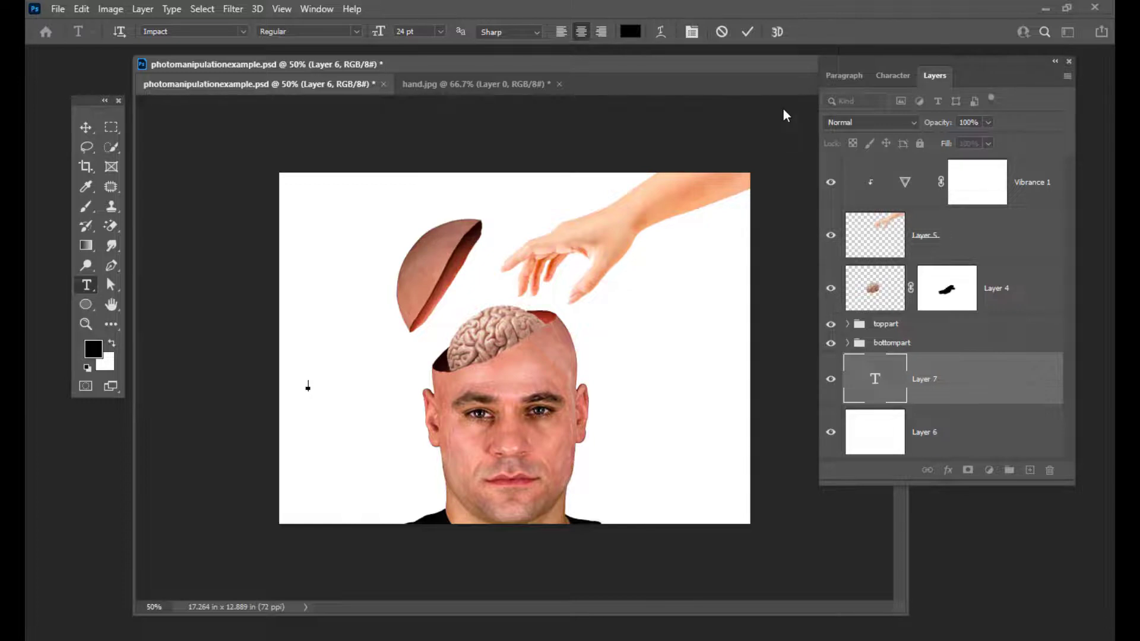
pyautogui.click(440, 32)
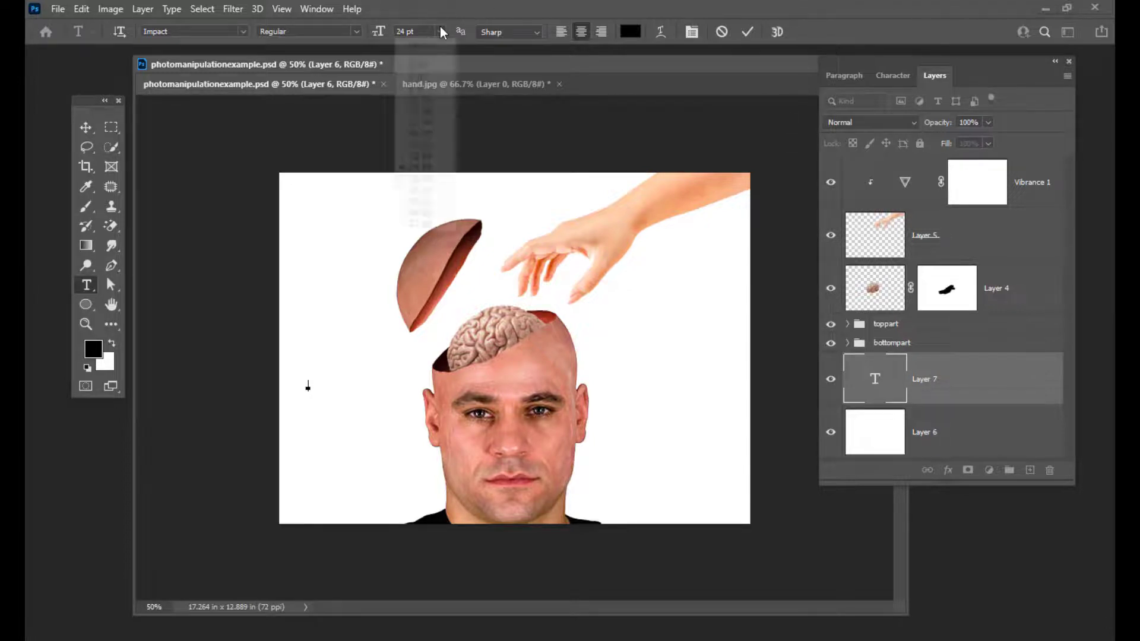
pyautogui.click(420, 203)
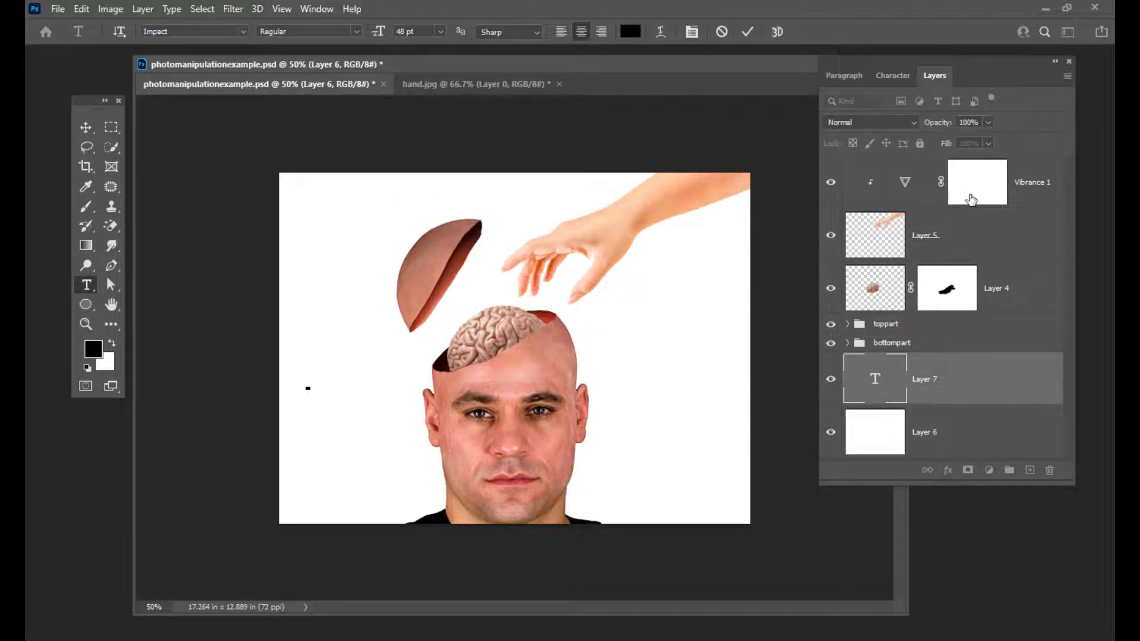
# Step: Enter the slogan "Don't Let anyone Steal Your Ideas" on three lines, breaking after "Let" and "Steal"
pyautogui.write("Dont'")
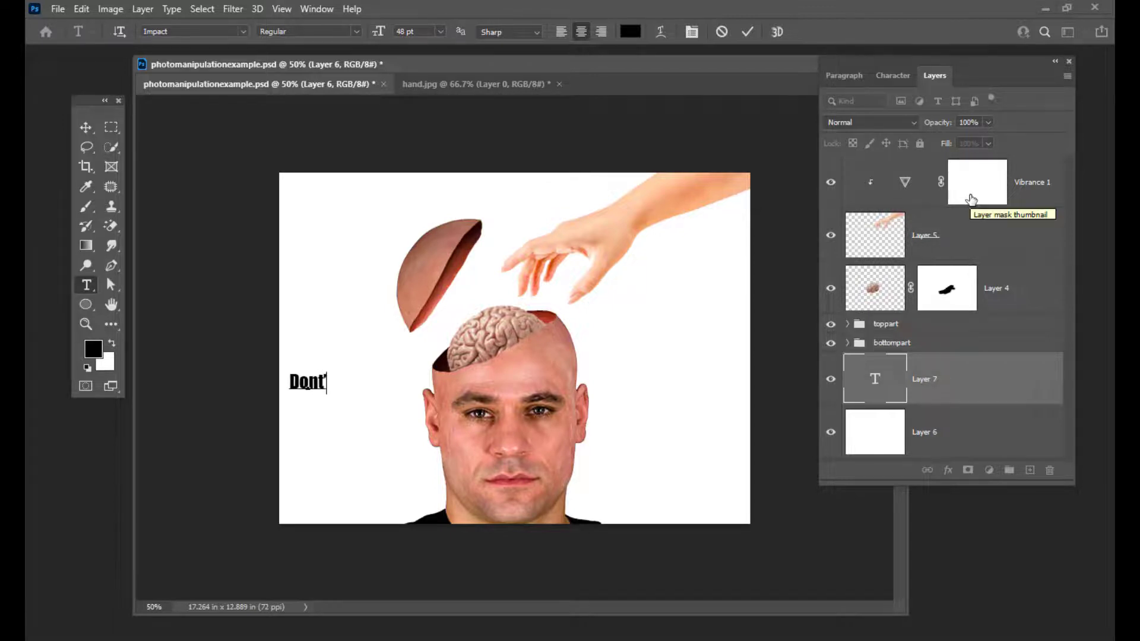
pyautogui.press('BackSpace')
pyautogui.write("'t Let")
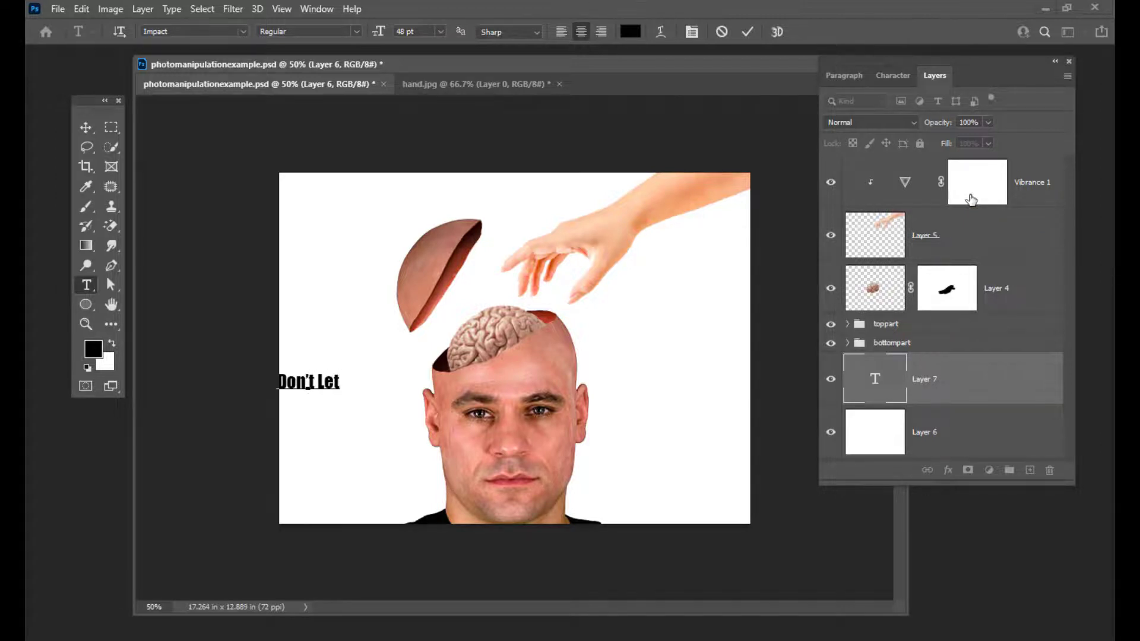
pyautogui.write('anyone Steal')
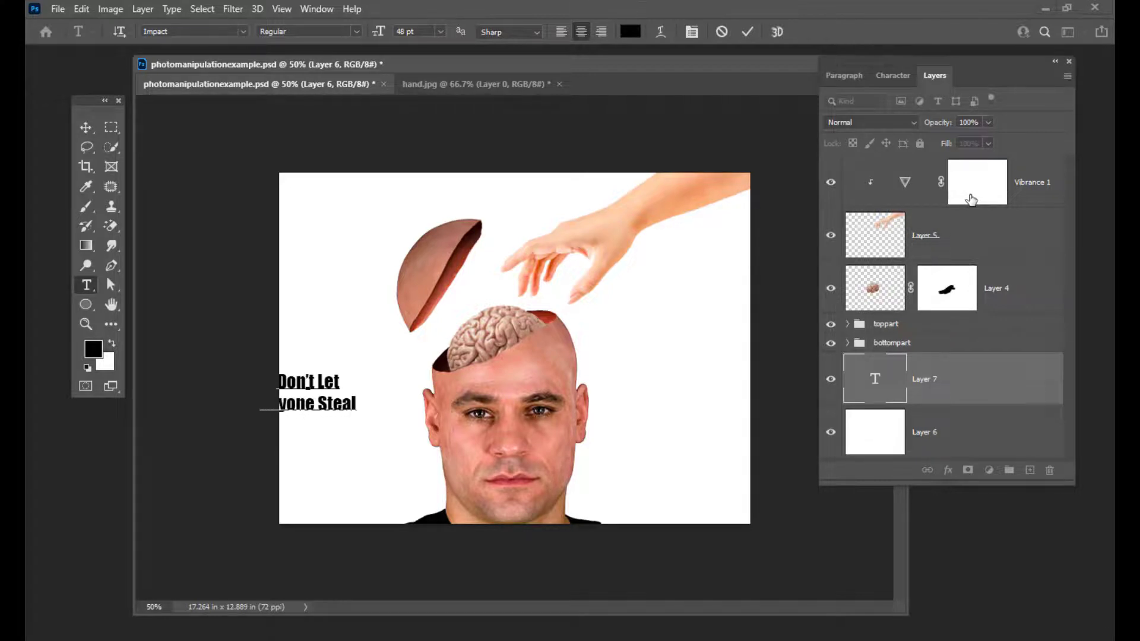
pyautogui.press('Return')
pyautogui.write('Your')
pyautogui.press('BackSpace')
pyautogui.press('BackSpace')
pyautogui.press('BackSpace')
pyautogui.press('BackSpace')
pyautogui.write('Your')
pyautogui.write(' Ideas')
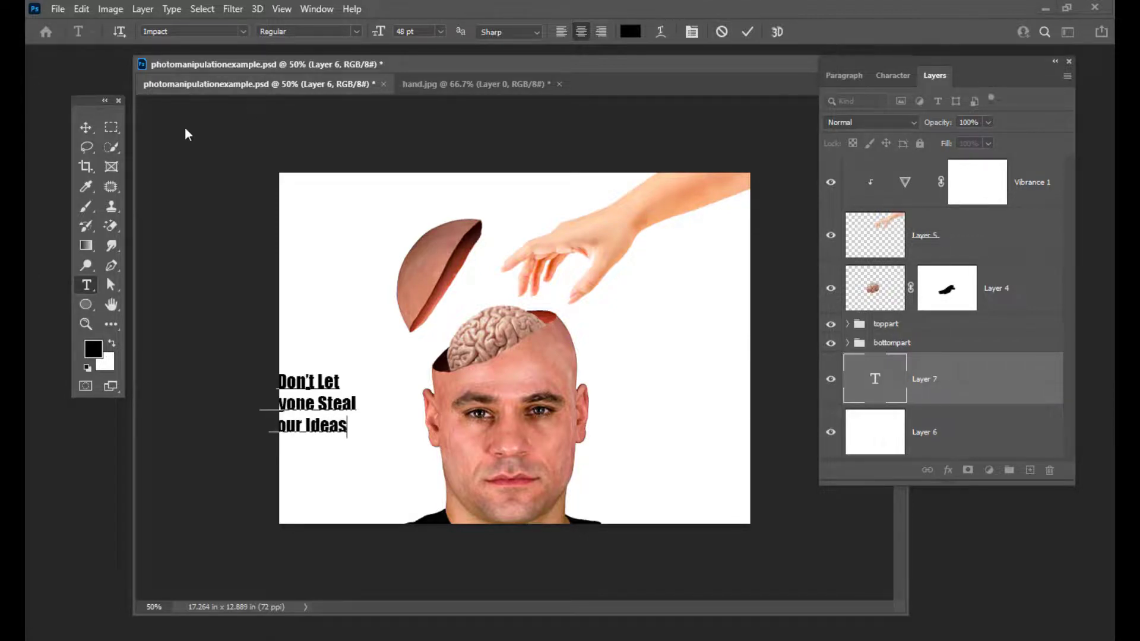
# Step: Move the slogan fully onto the canvas beside the man's ear and scale it up to about 64 pt
pyautogui.click(85, 127)
pyautogui.moveTo(330, 406); pyautogui.dragTo(408, 358)
pyautogui.hotkey('ctrl', 't')
pyautogui.press('Return')
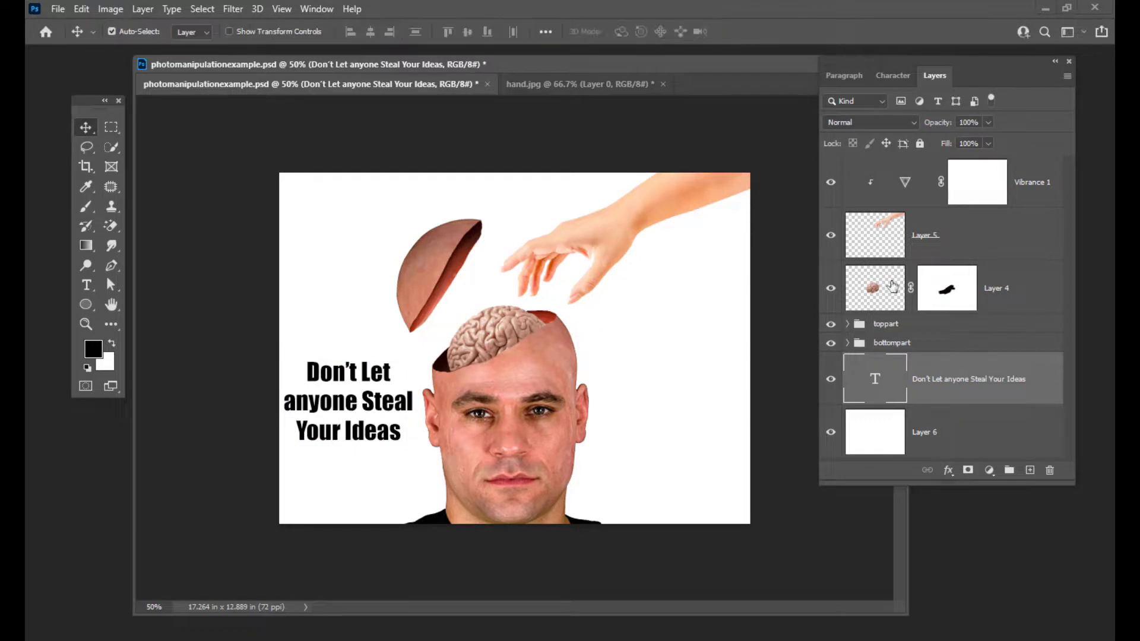
# Step: Add a fourth line reading "Patent your Works" to the end of the slogan text
pyautogui.doubleClick(874, 379)
pyautogui.click(412, 425)
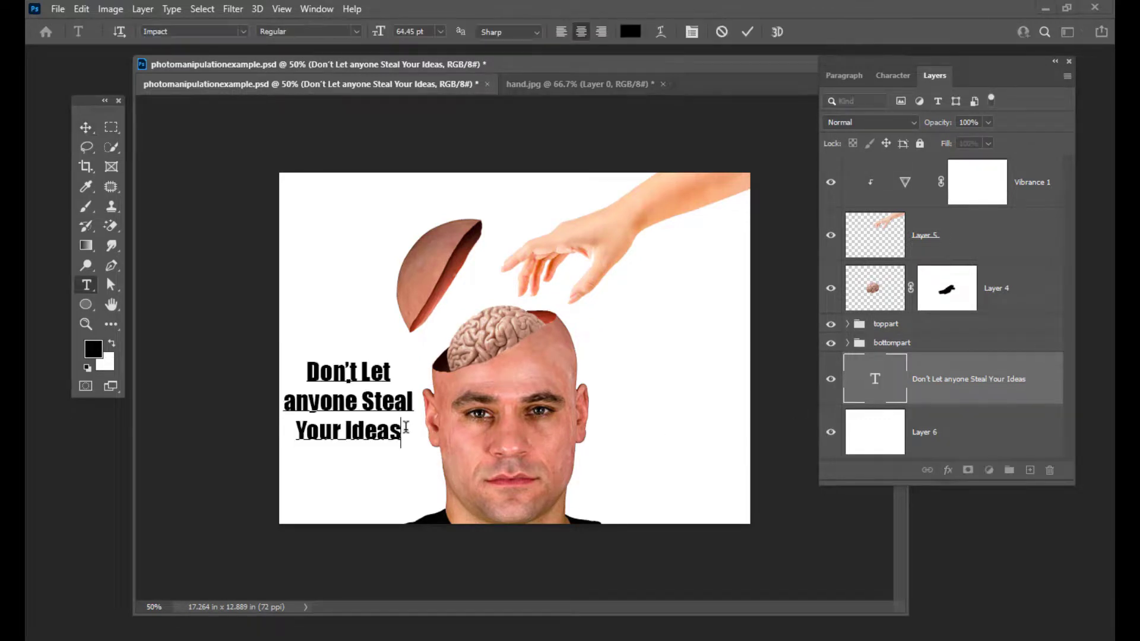
pyautogui.press('Return')
pyautogui.press('Return')
pyautogui.write('Da')
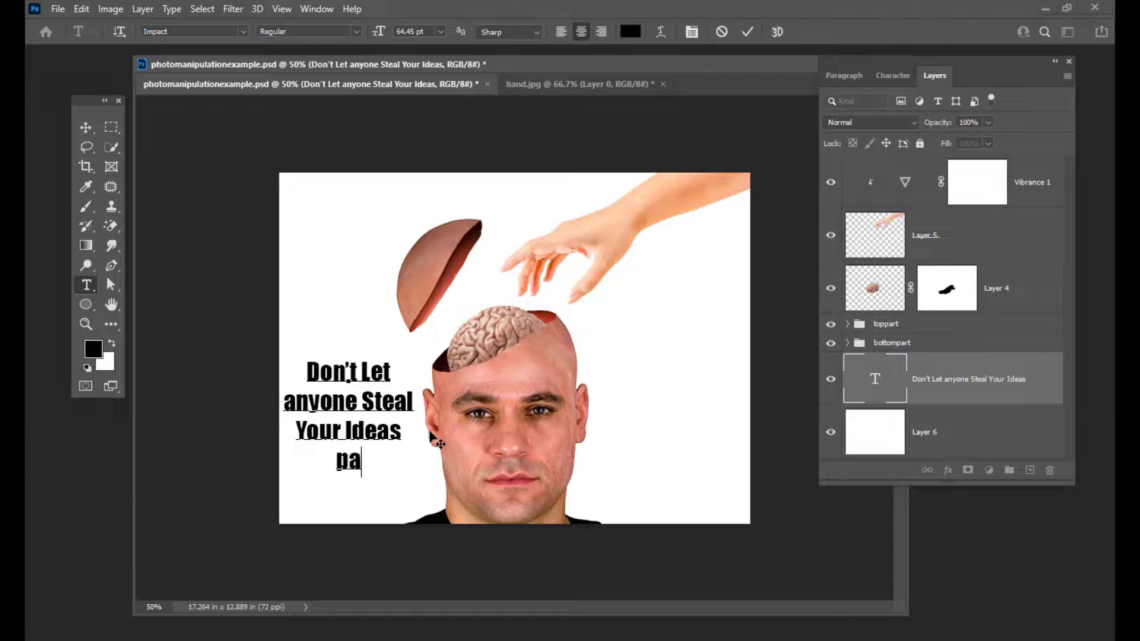
pyautogui.press('BackSpace')
pyautogui.press('BackSpace')
pyautogui.press('BackSpace')
pyautogui.press('Return')
pyautogui.write('Pate')
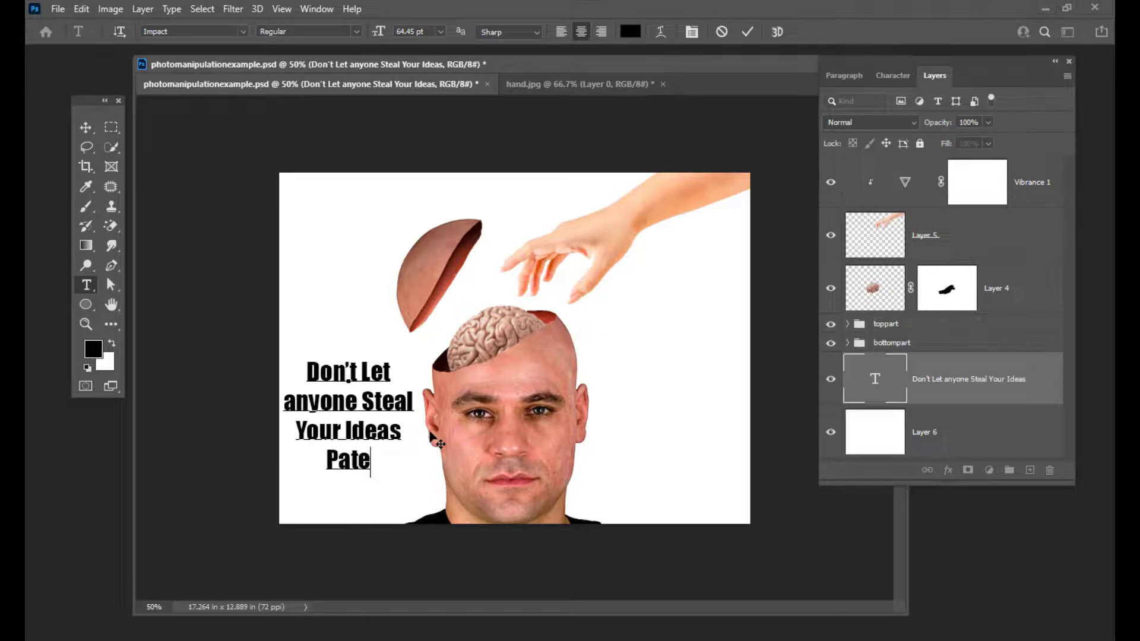
pyautogui.write('nt')
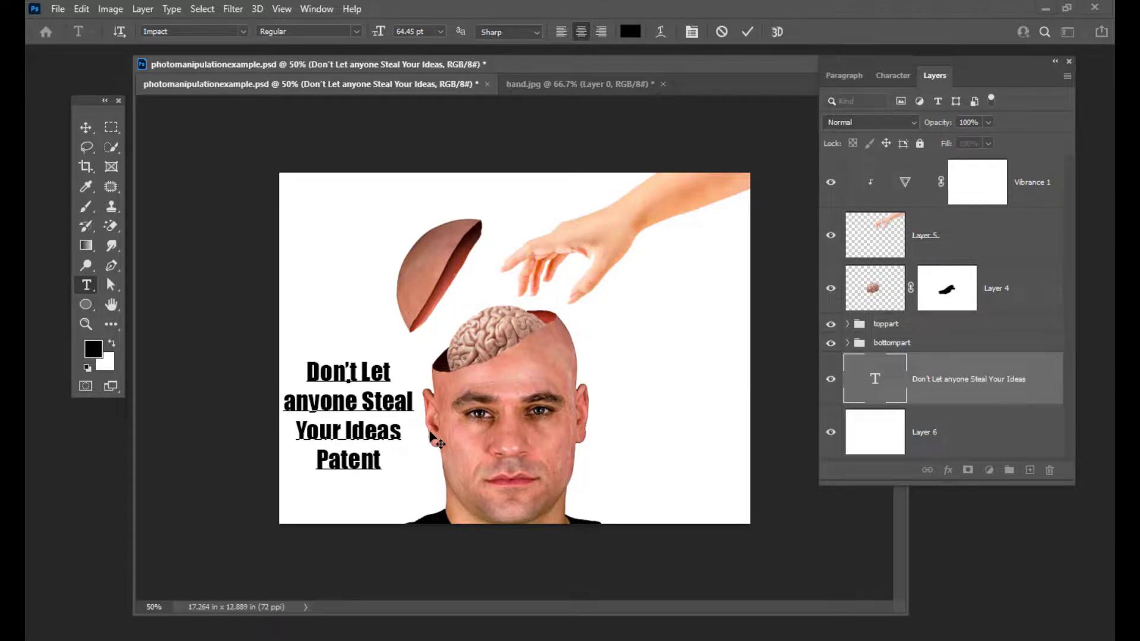
pyautogui.write(' your')
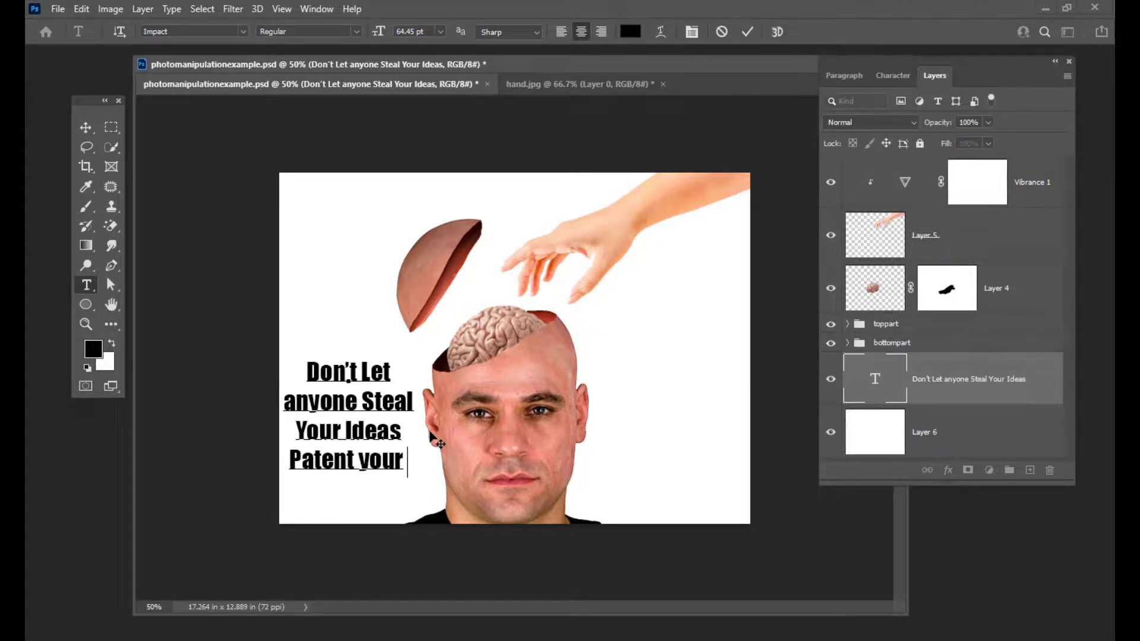
pyautogui.write(' Works')
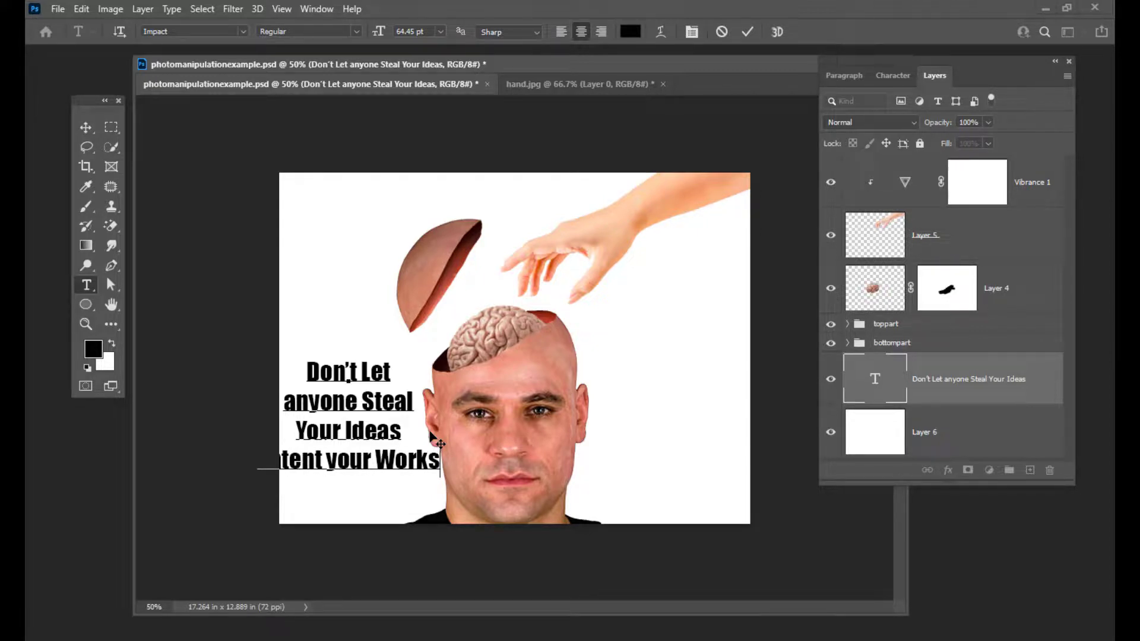
pyautogui.press('Left')
pyautogui.press('Left')
pyautogui.press('Left')
pyautogui.press('BackSpace')
pyautogui.write('W')
# Step: Move the slogan to the white space below the hand and scale it down to fit between the face and canvas edge
pyautogui.click(85, 127)
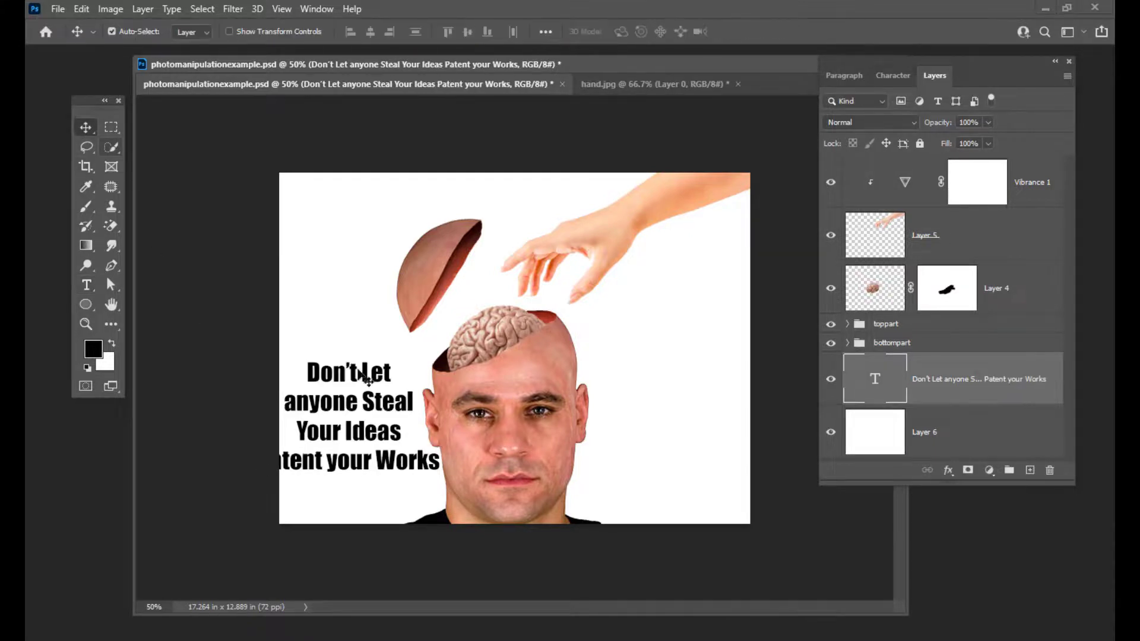
pyautogui.moveTo(352, 403); pyautogui.dragTo(668, 356)
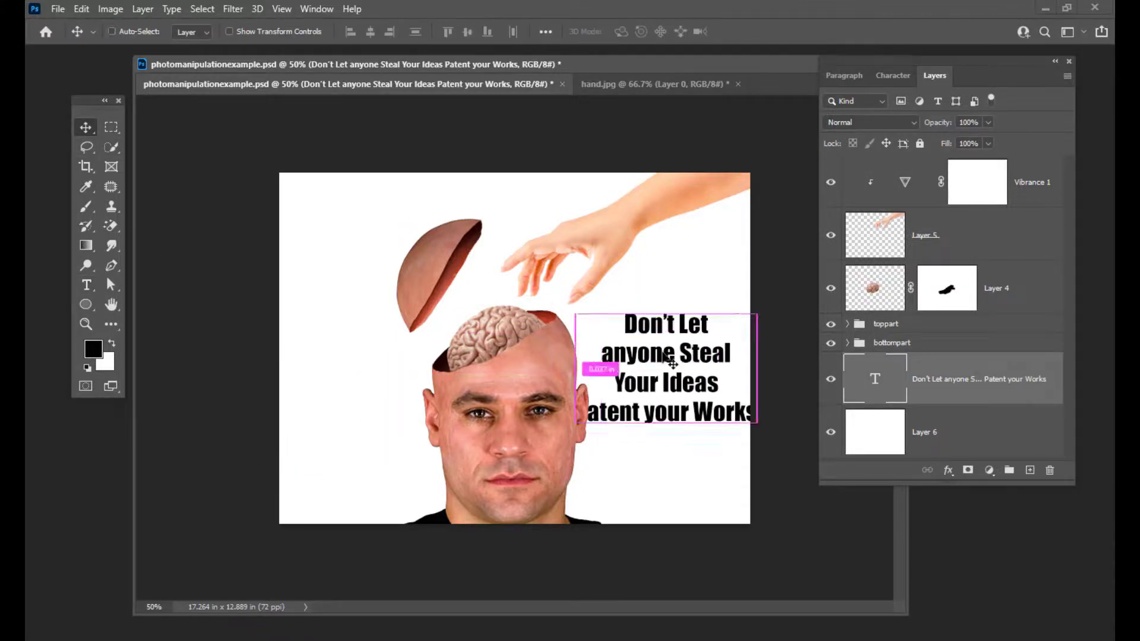
pyautogui.hotkey('ctrl', 't')
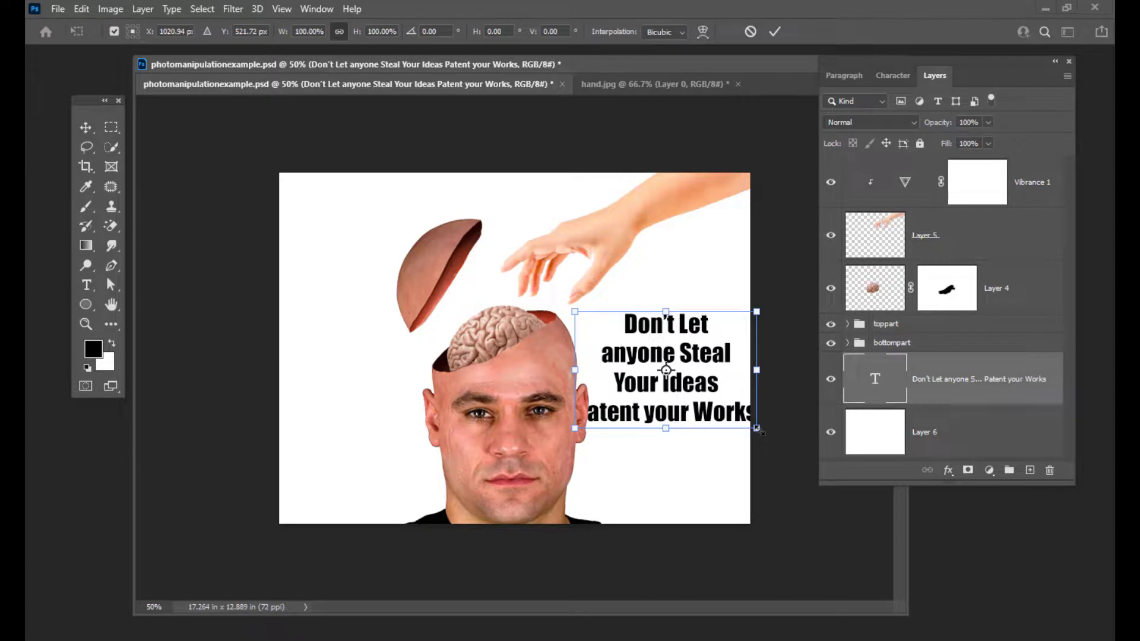
pyautogui.moveTo(757, 429); pyautogui.dragTo(731, 411)
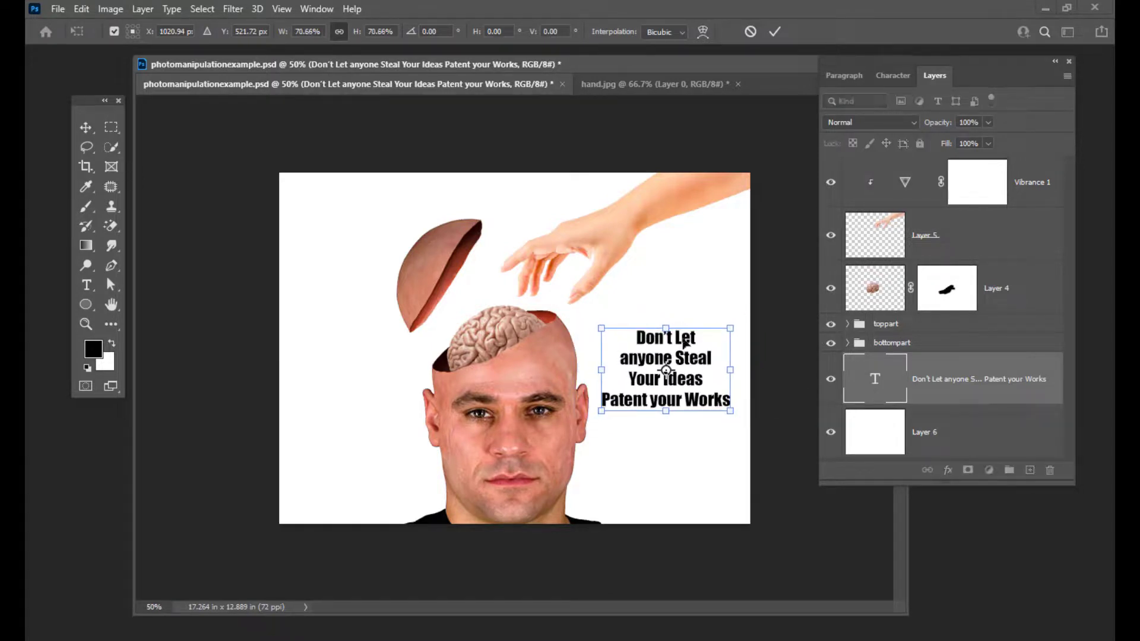
pyautogui.moveTo(730, 328)
pyautogui.mouseDown()
pyautogui.moveTo(738, 311)
pyautogui.moveTo(711, 326)
pyautogui.mouseUp()
pyautogui.press('Return')
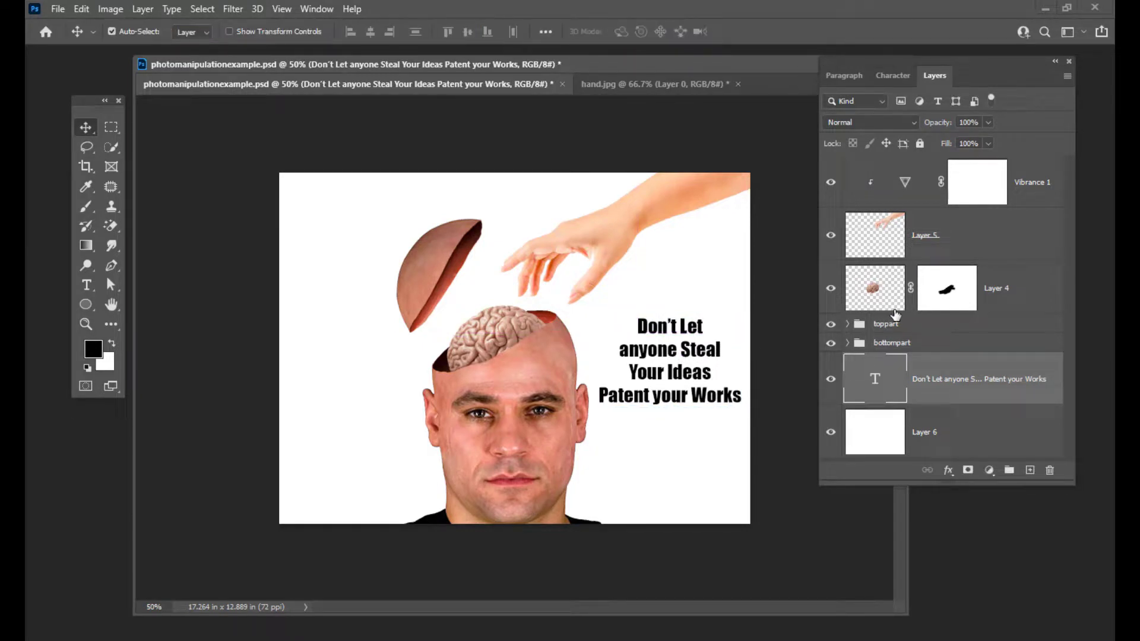
pyautogui.moveTo(561, 66); pyautogui.dragTo(545, 69)
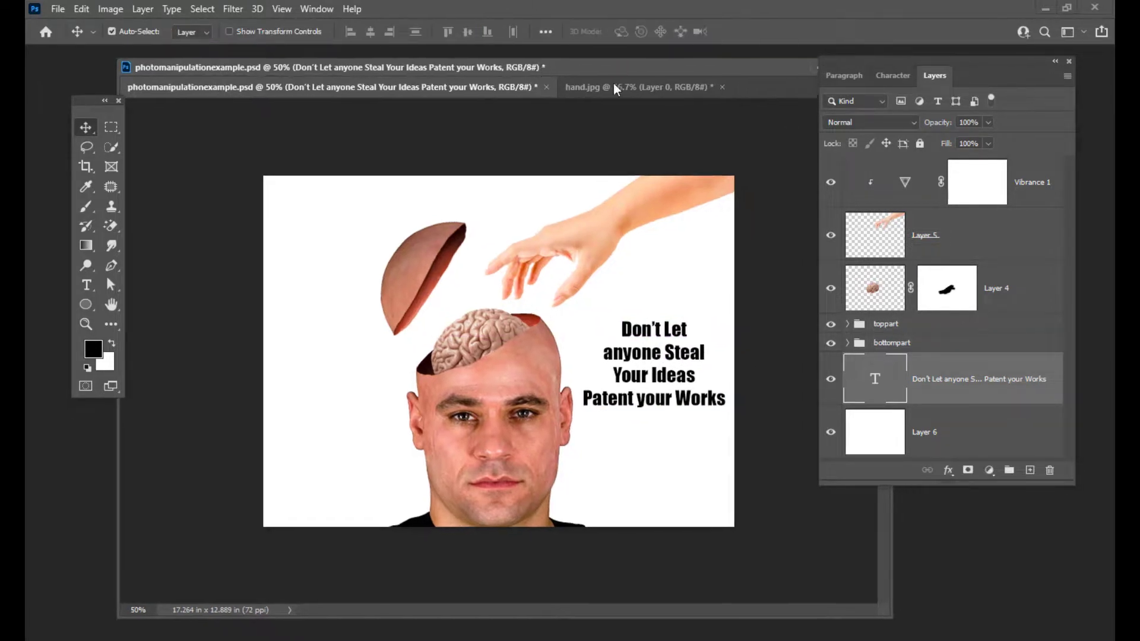
pyautogui.moveTo(647, 71); pyautogui.dragTo(649, 69)
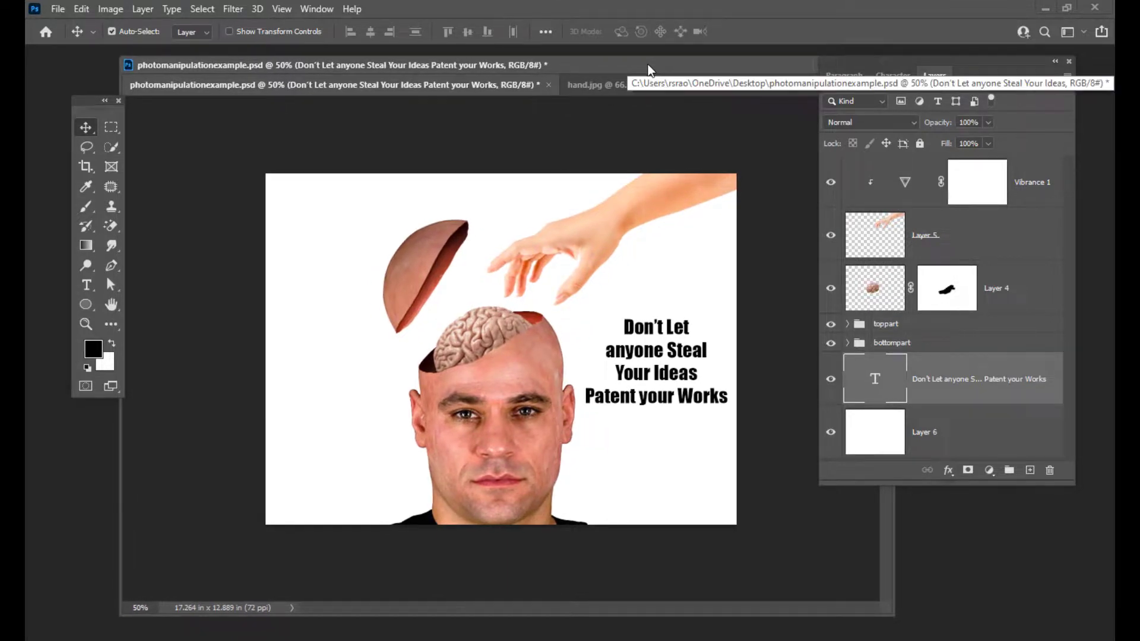
pyautogui.moveTo(617, 64); pyautogui.dragTo(605, 69)
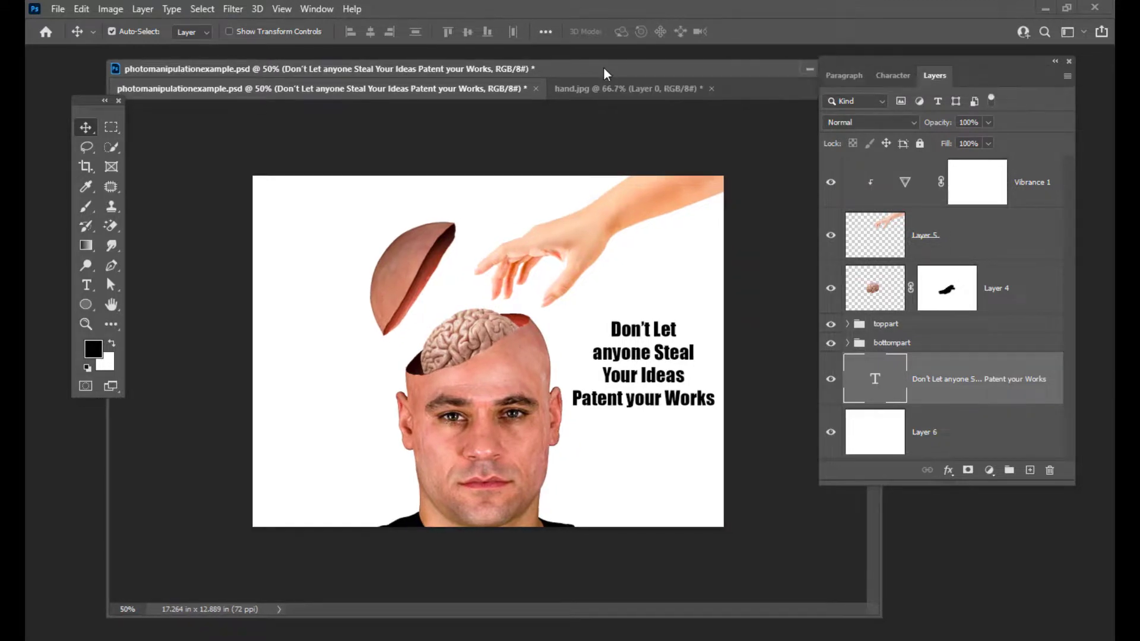
# Step: Start saving a copy of the composition in JPEG format, with the New Volume (D:) drive as the destination
pyautogui.click(58, 9)
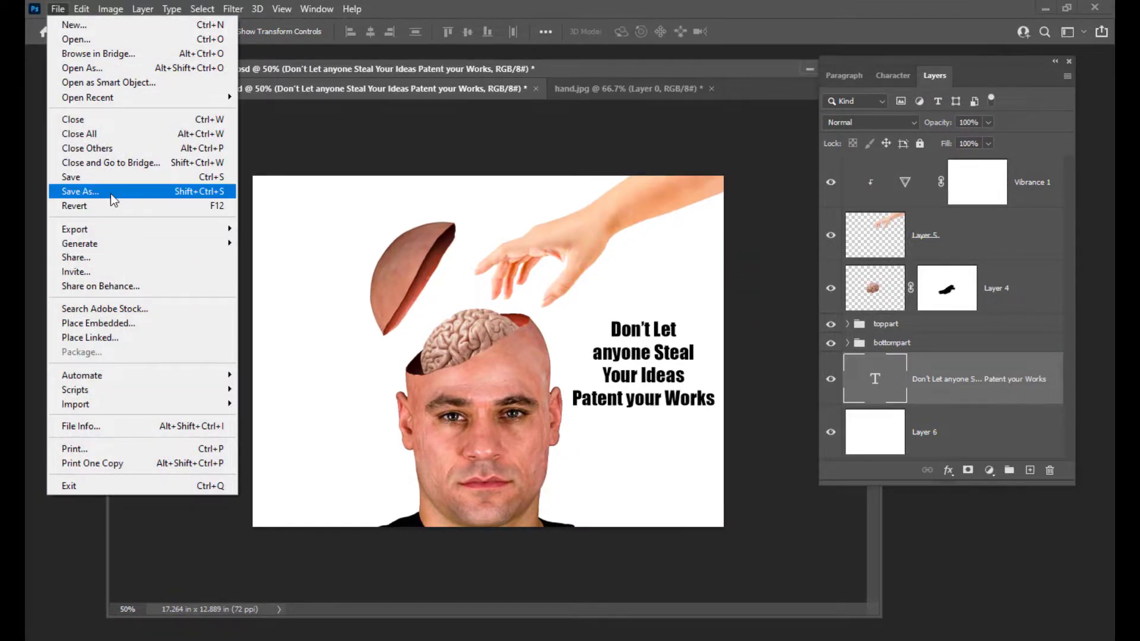
pyautogui.click(111, 192)
pyautogui.click(83, 118)
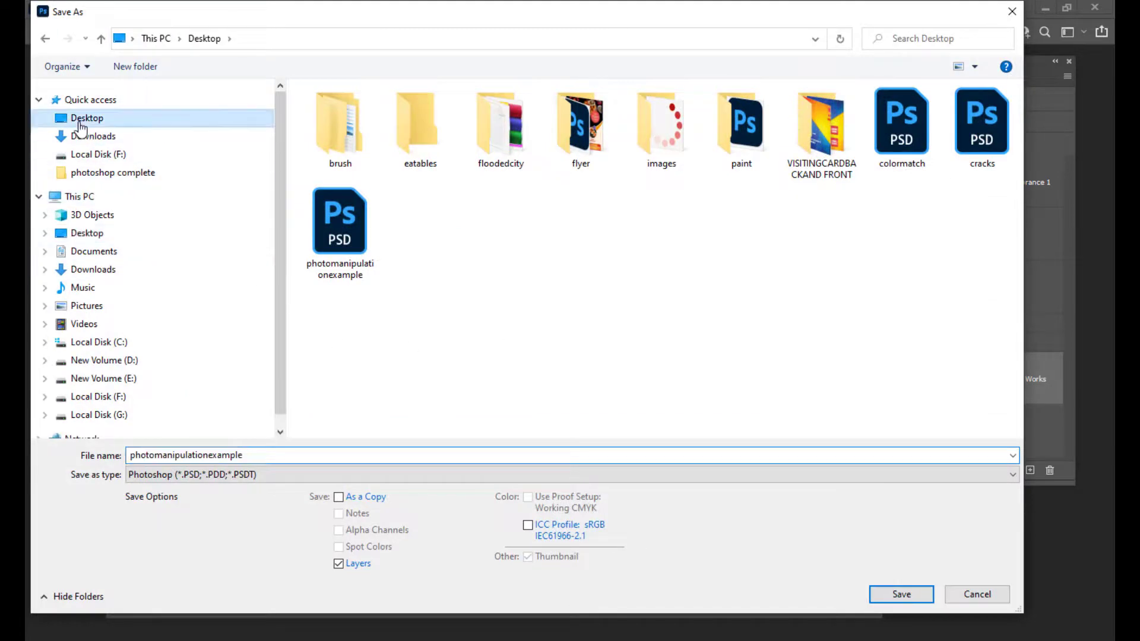
pyautogui.click(215, 478)
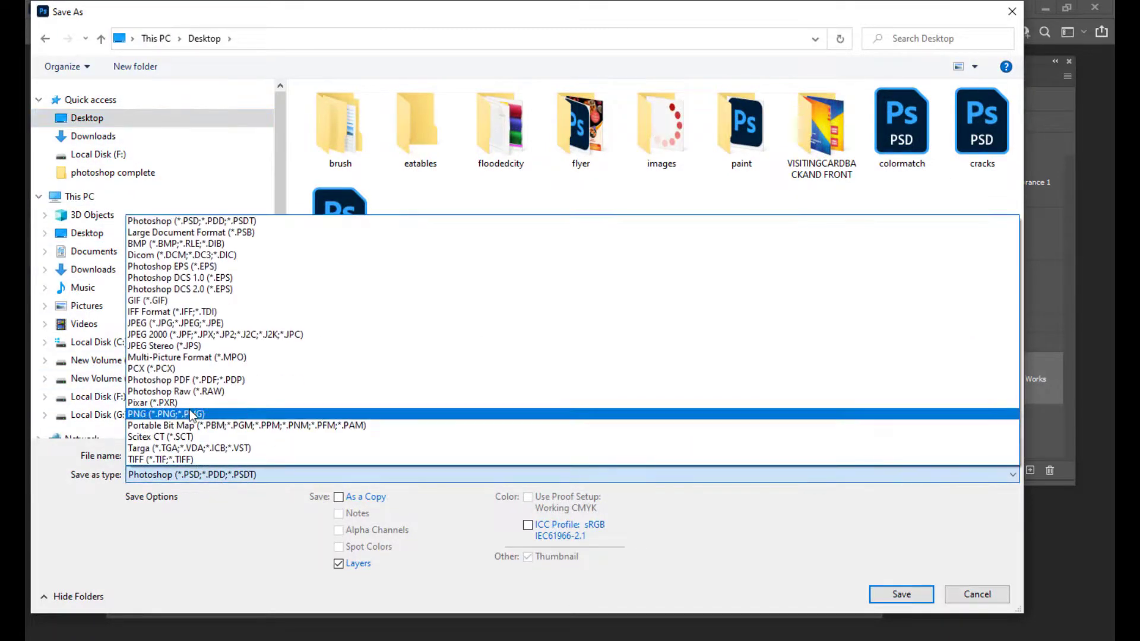
pyautogui.click(168, 323)
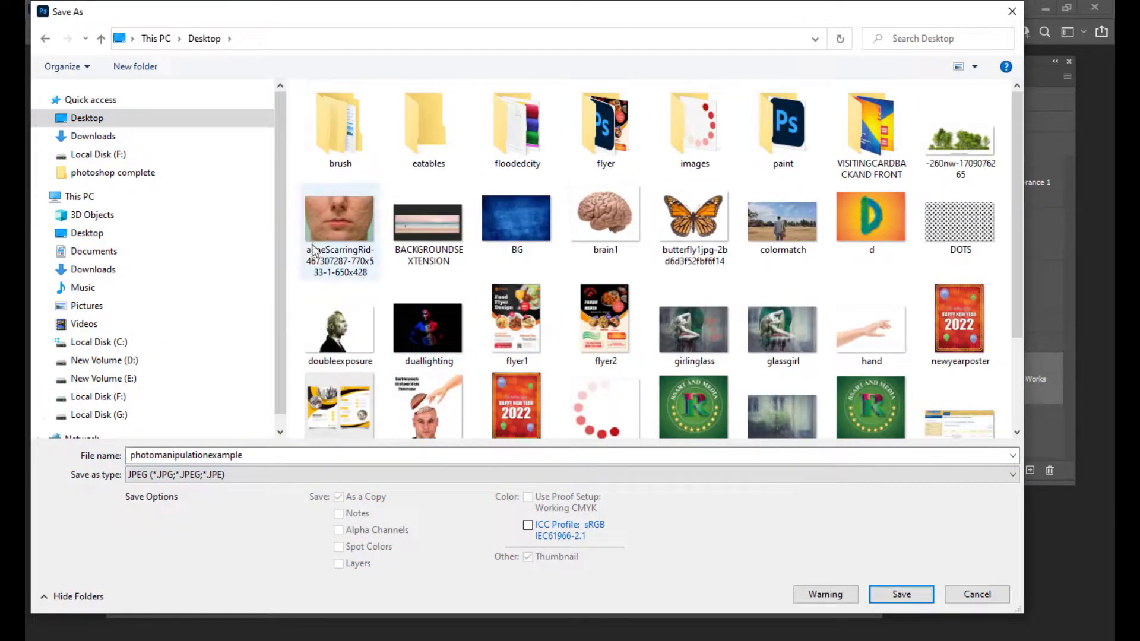
pyautogui.scroll(-1, 169, 303)
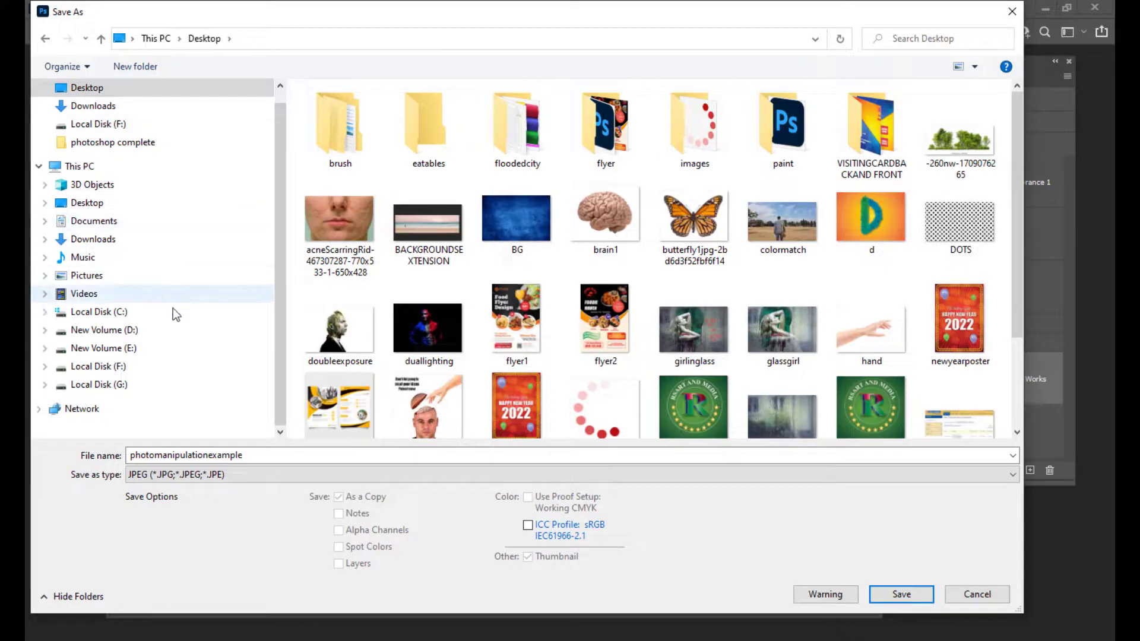
pyautogui.click(126, 331)
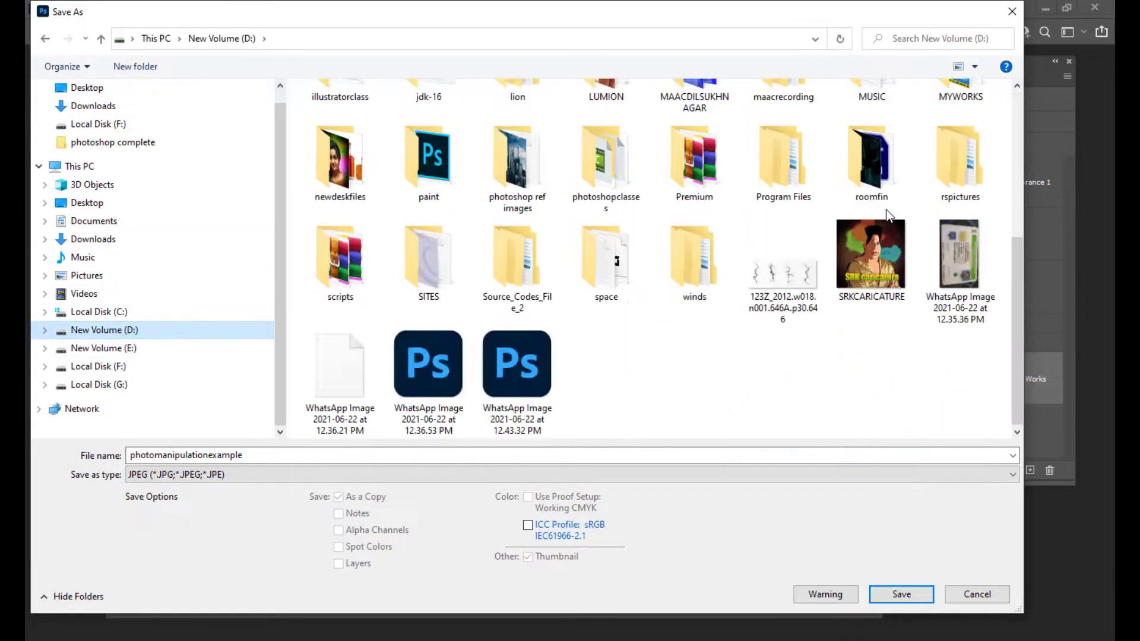
# Step: Name the JPEG STEALYOURIDEAS and save it at maximum quality 12 in progressive format with 3 scans
pyautogui.doubleClick(273, 452)
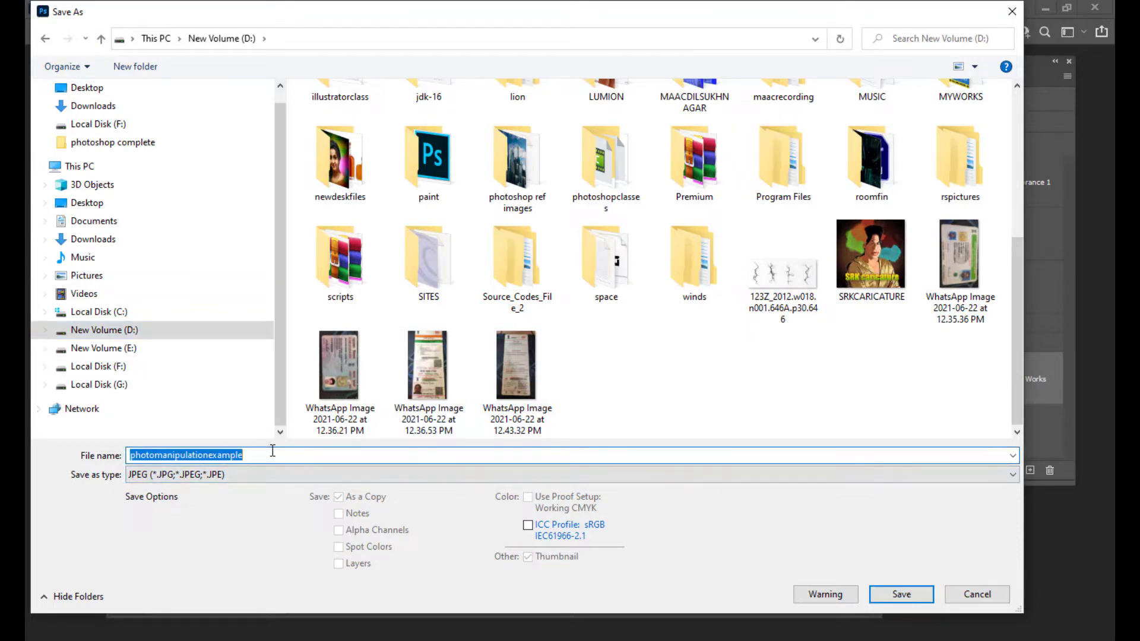
pyautogui.write('STEA')
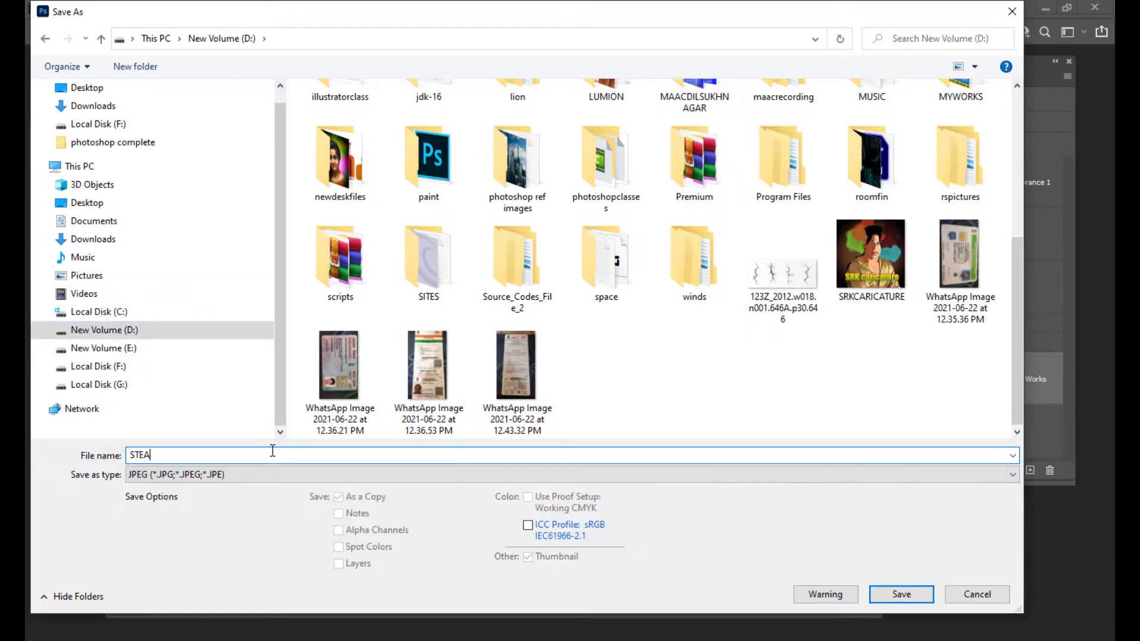
pyautogui.write('LYOURIDEAS')
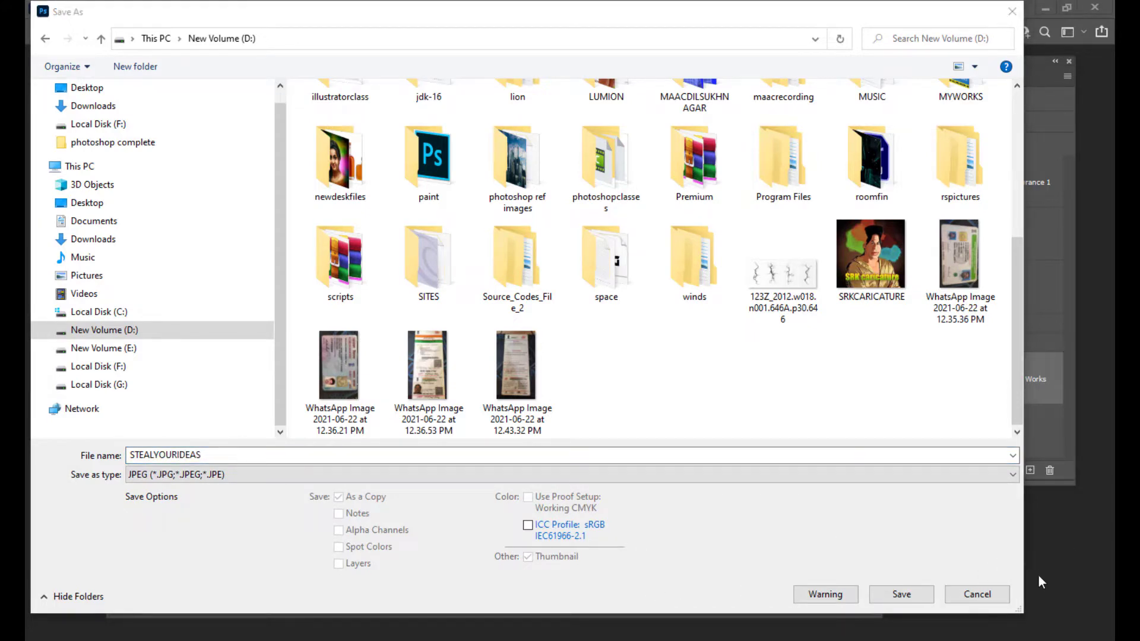
pyautogui.click(896, 603)
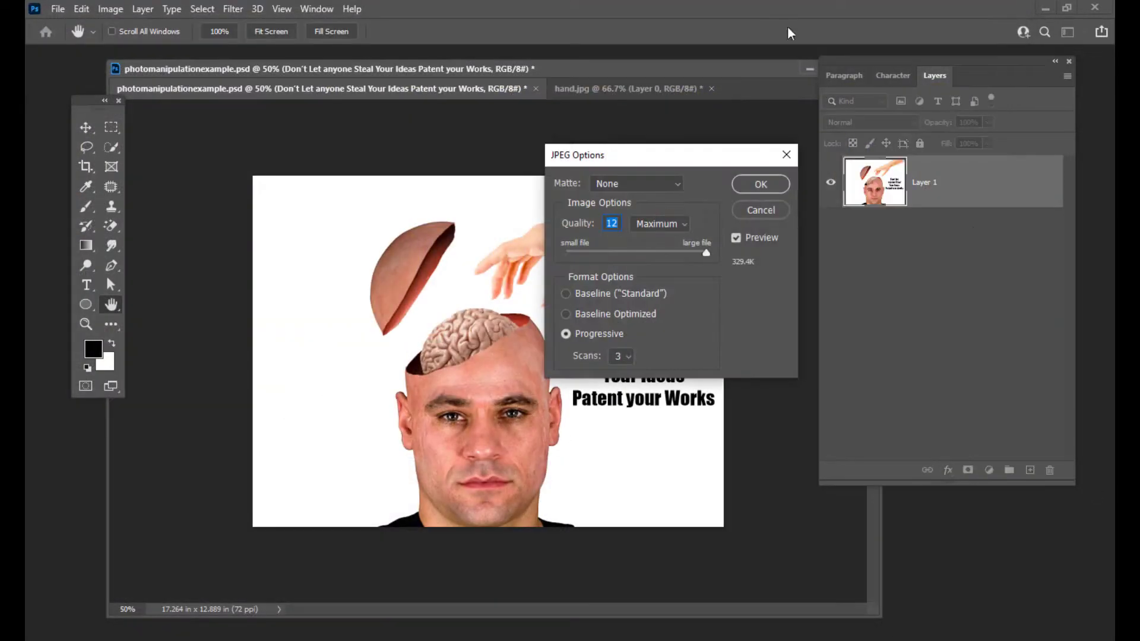
pyautogui.click(760, 185)
# Step: Minimize the editor, find STEALYOURIDEAS on the New Volume (D:) drive in File Explorer and view it in Photos
pyautogui.click(1045, 9)
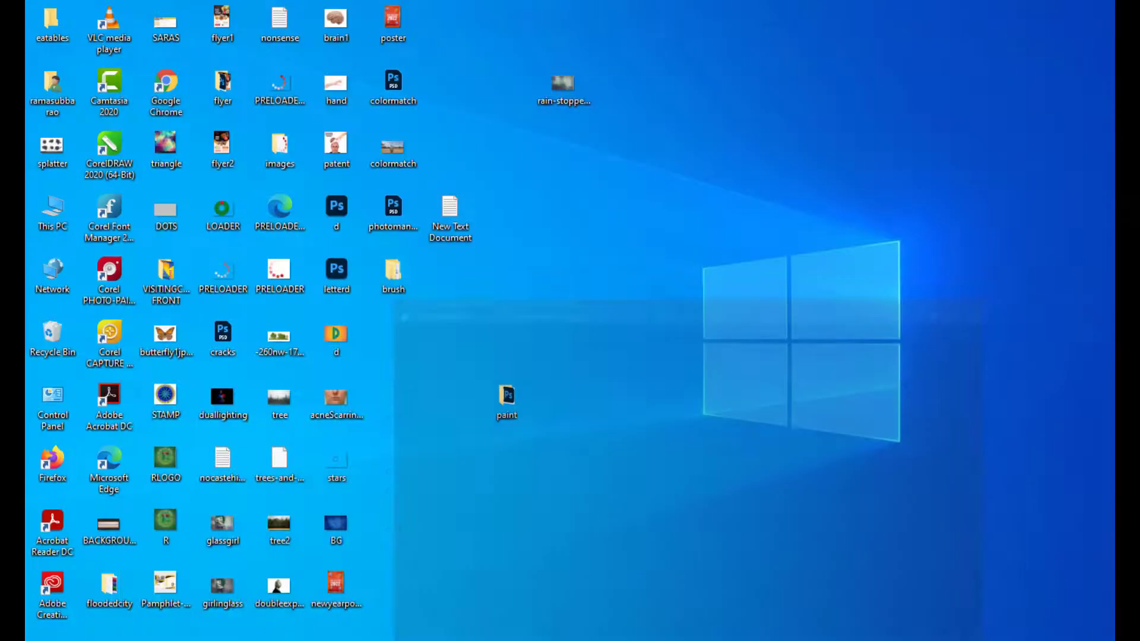
pyautogui.doubleClick(50, 215)
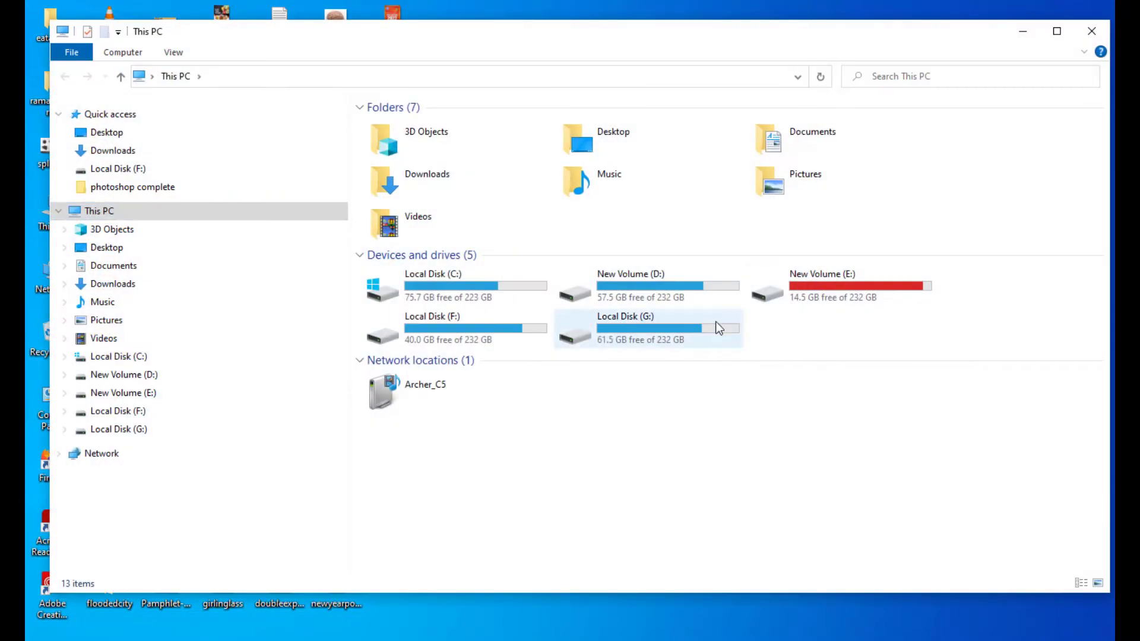
pyautogui.doubleClick(687, 277)
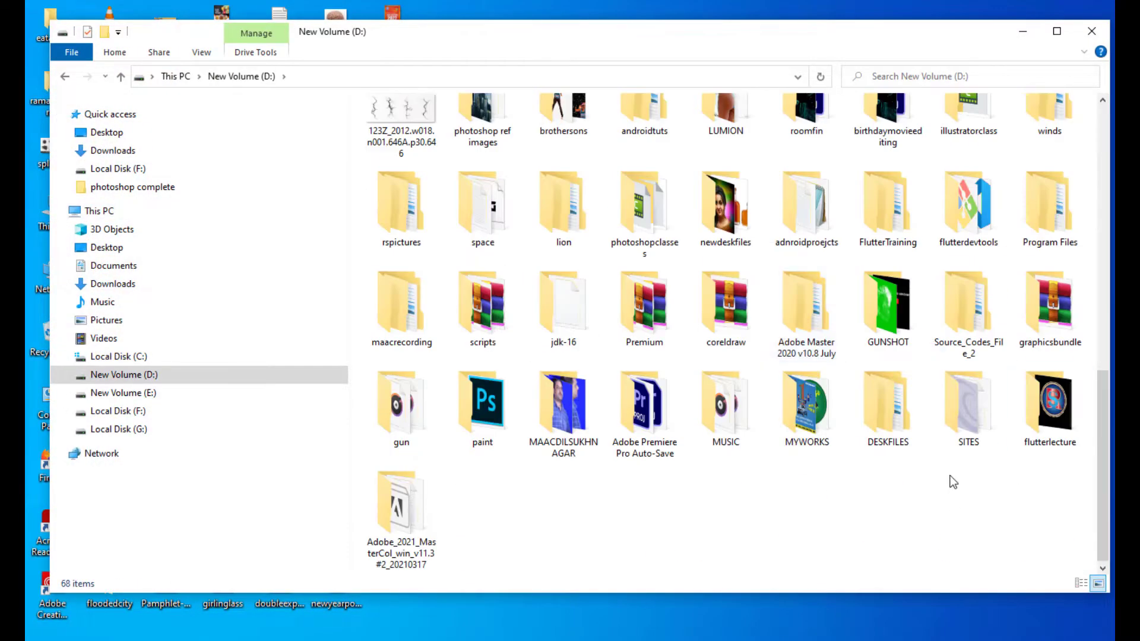
pyautogui.rightClick(419, 183)
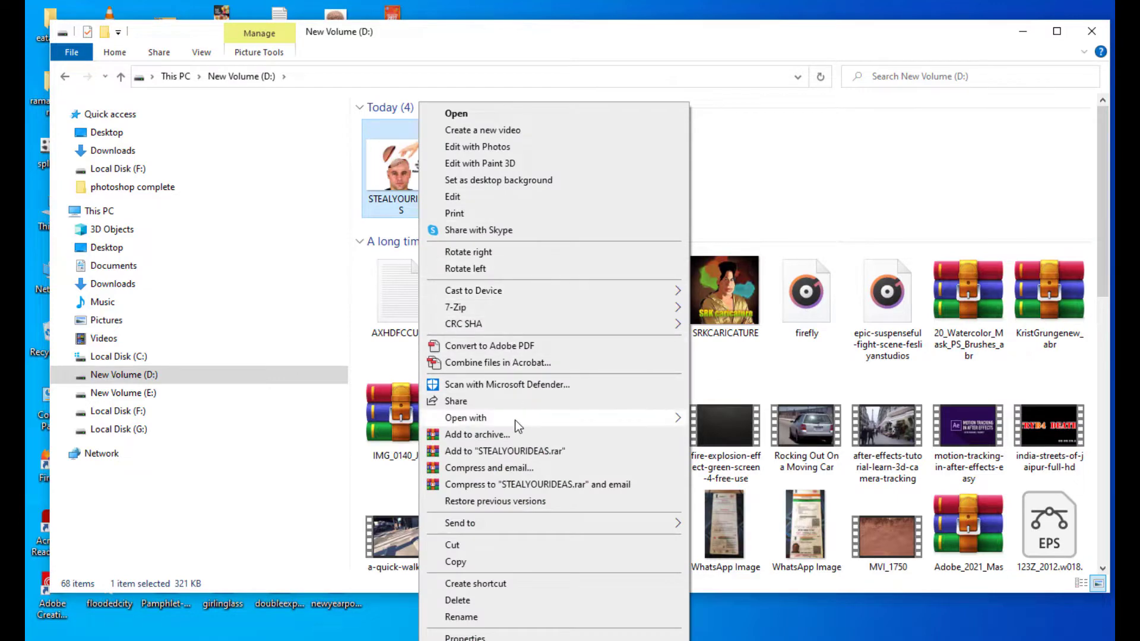
pyautogui.moveTo(515, 420)
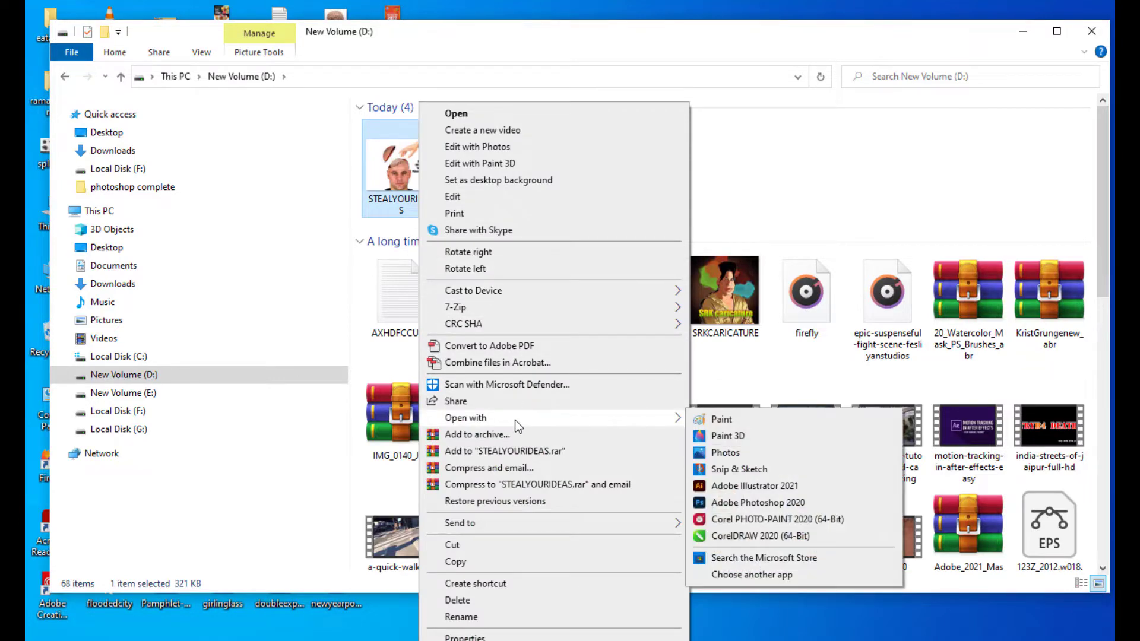
pyautogui.click(743, 452)
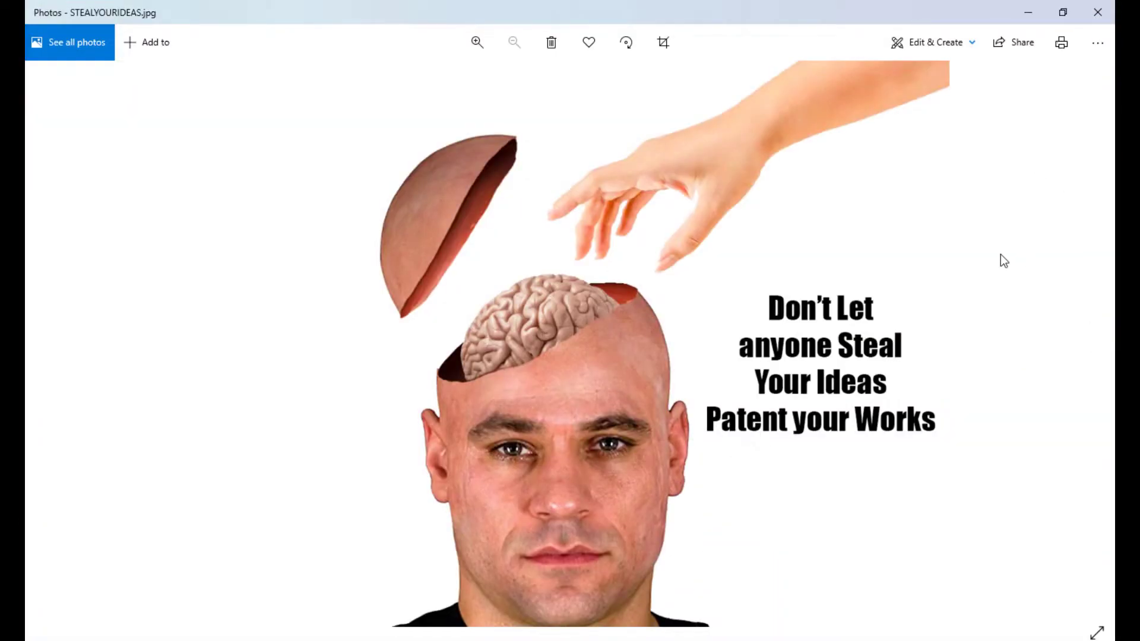